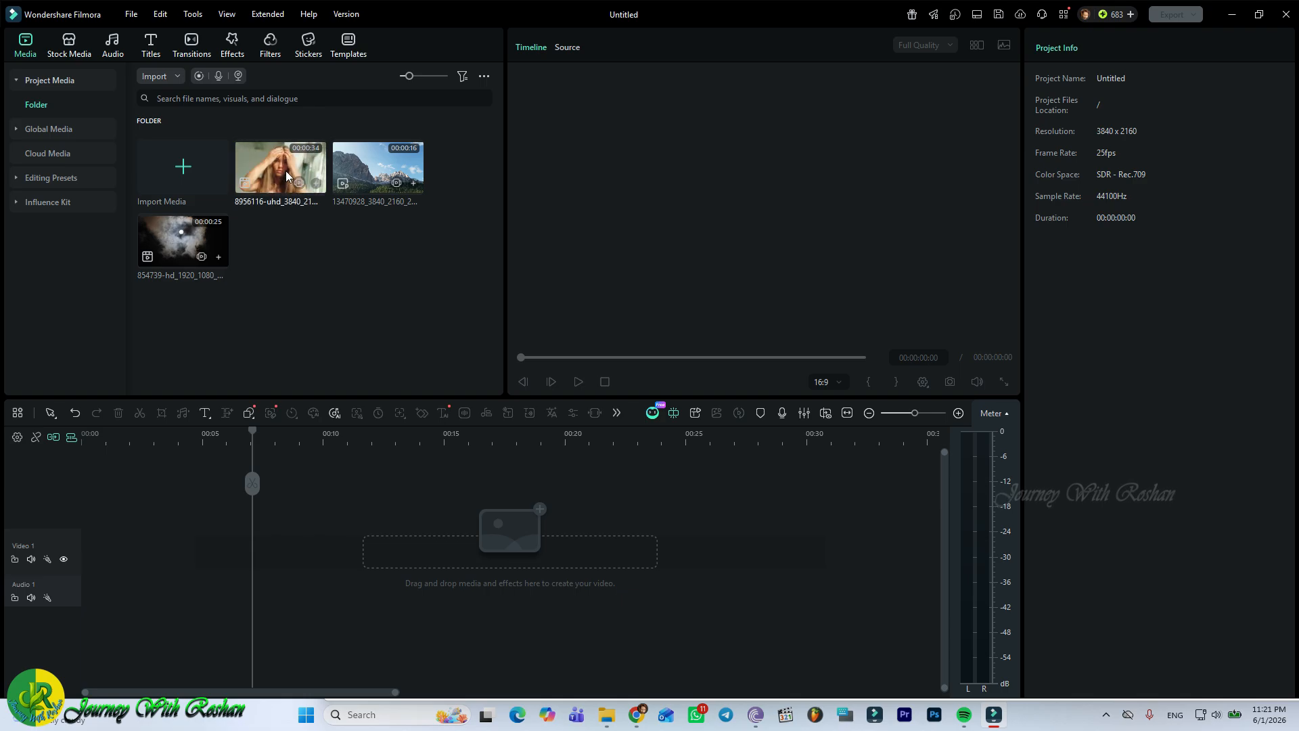
# Step: Place the 8956116-uhd clip at the start of Video 1, matching the project to 3840x2160 24fps, with the playhead at 00:00
pyautogui.moveTo(283, 166); pyautogui.dragTo(186, 571)
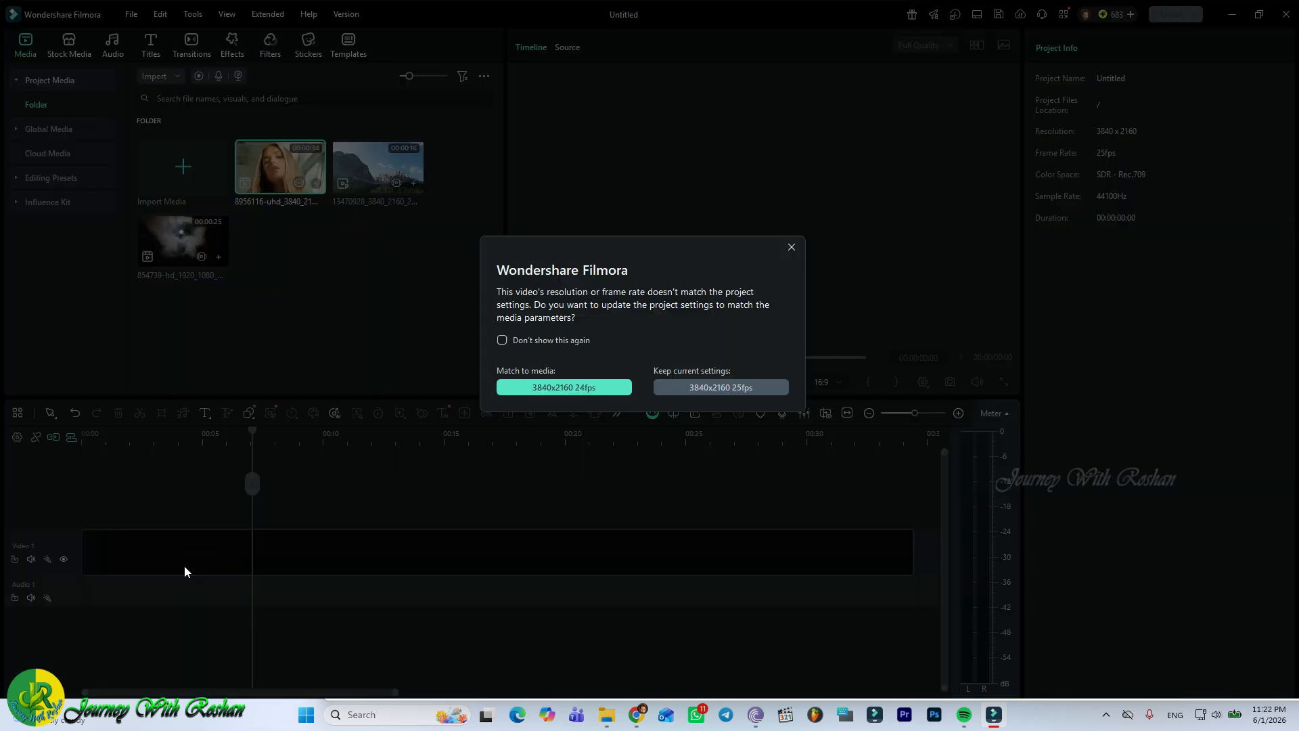
pyautogui.click(569, 390)
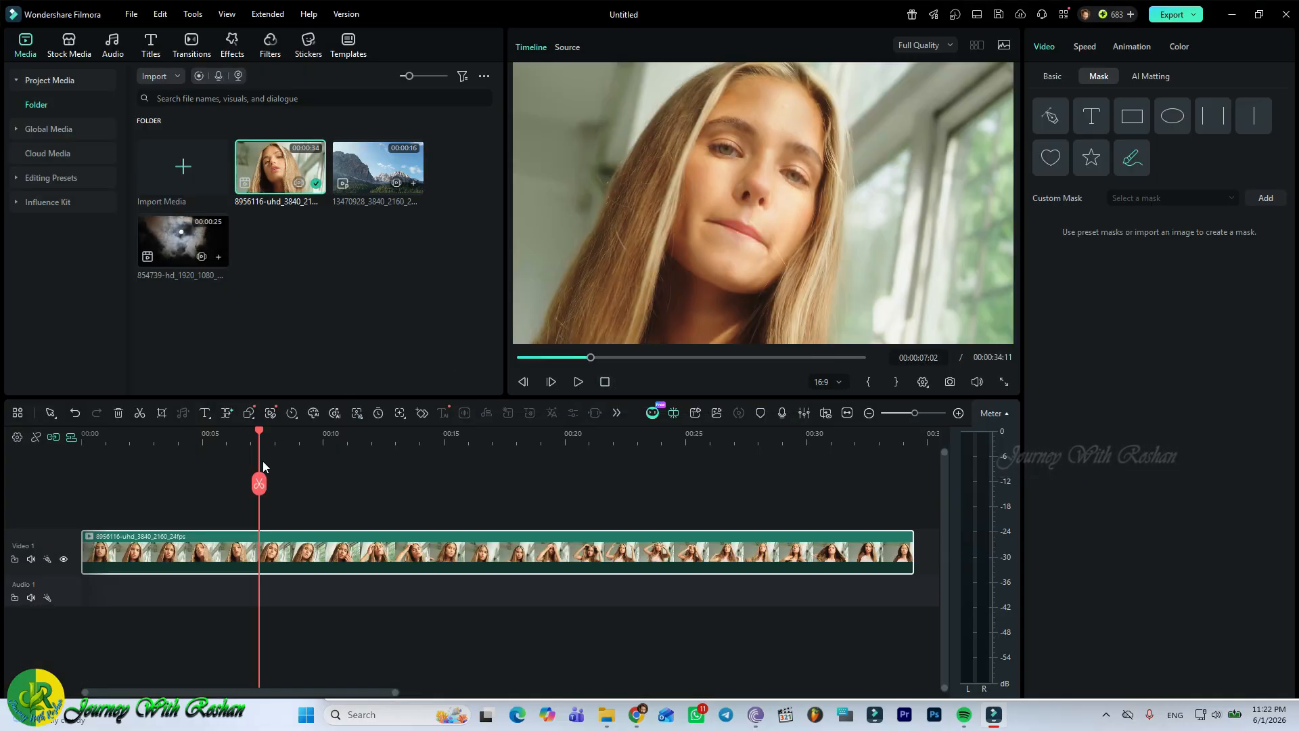
pyautogui.moveTo(259, 435); pyautogui.dragTo(85, 570)
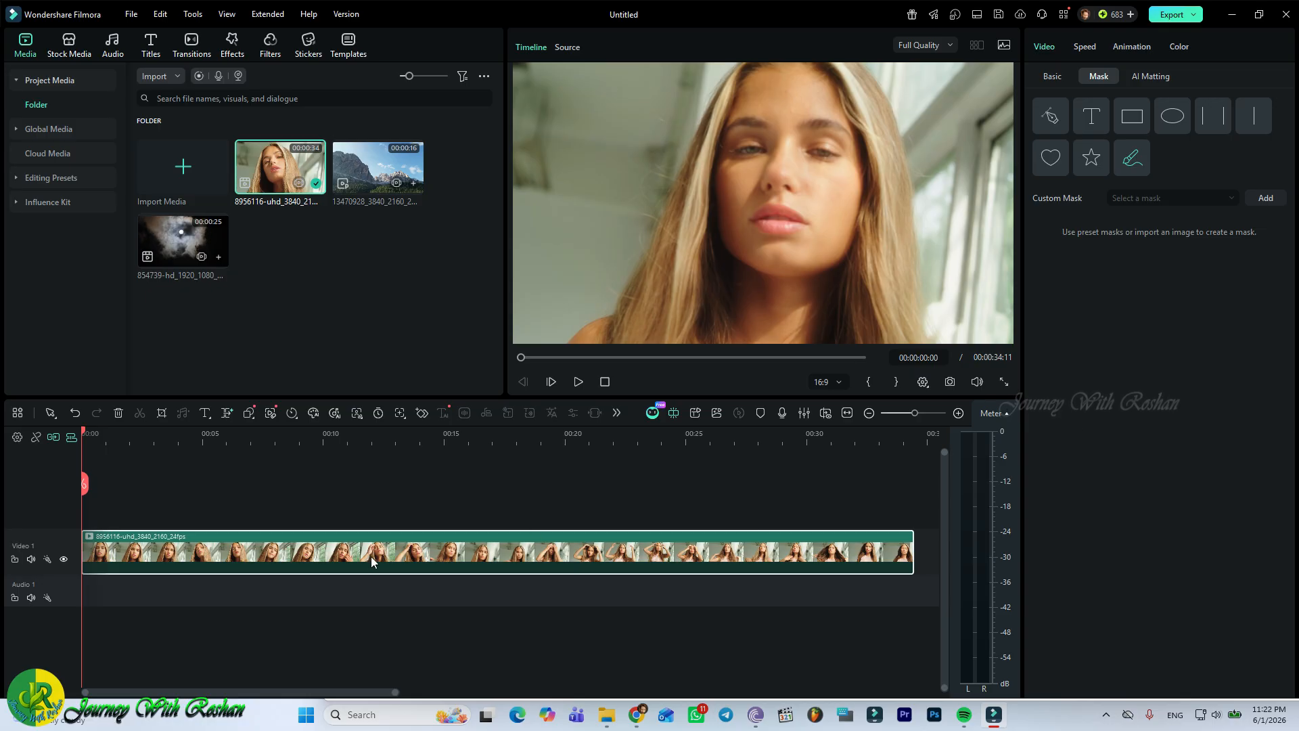
# Step: Select the clip on Video 1 and look through its Basic, AI Matting and Mask settings
pyautogui.click(198, 477)
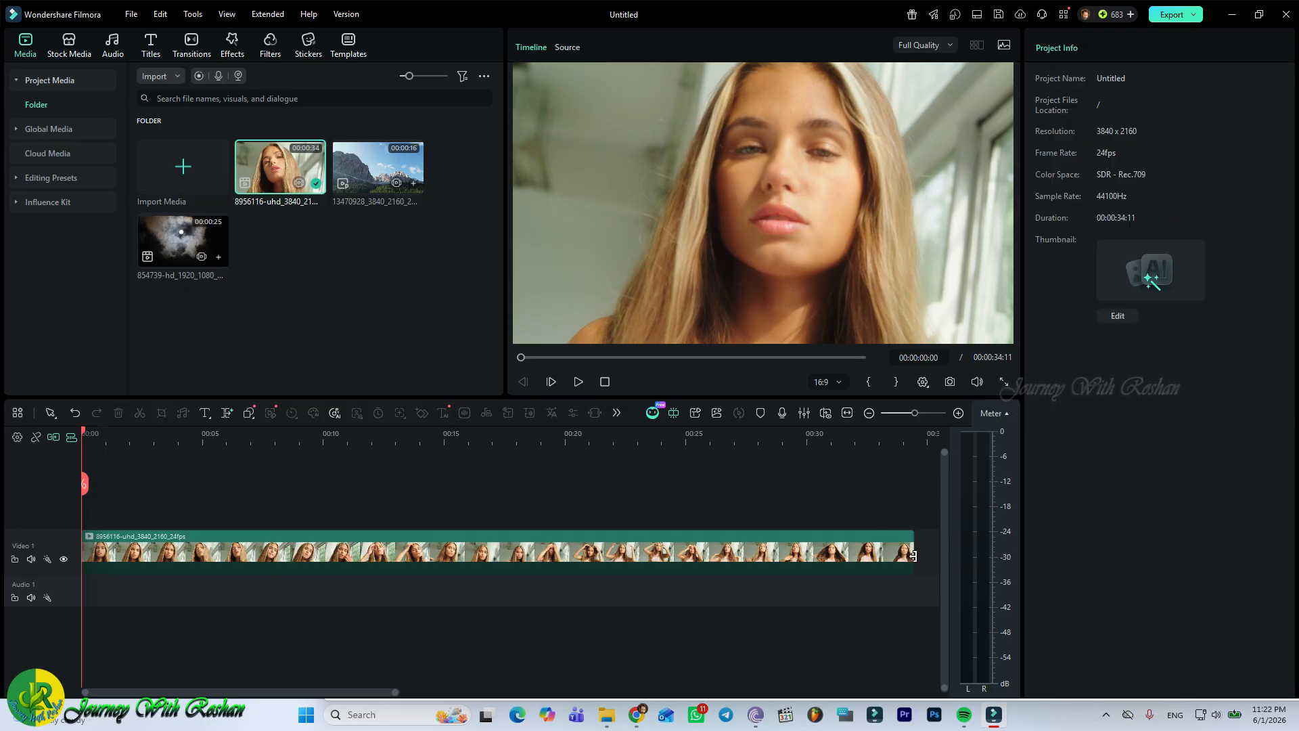
pyautogui.click(211, 557)
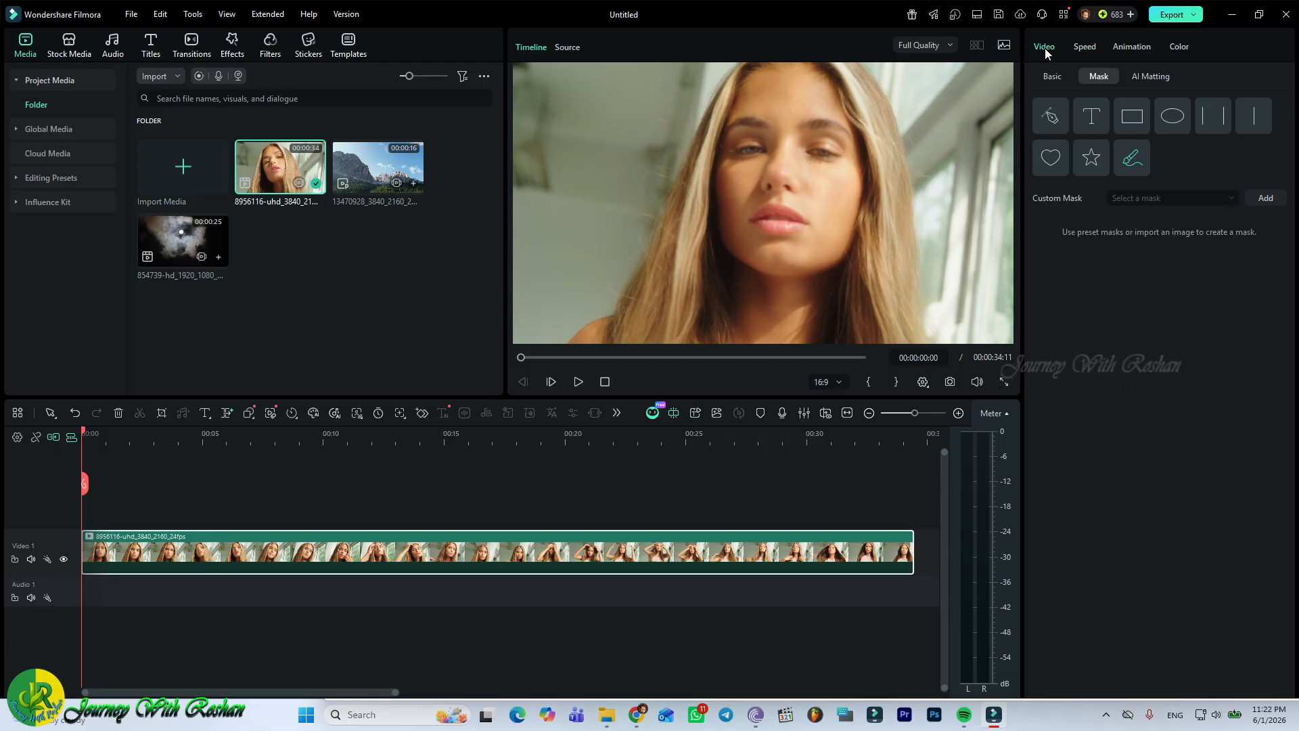
pyautogui.click(1099, 78)
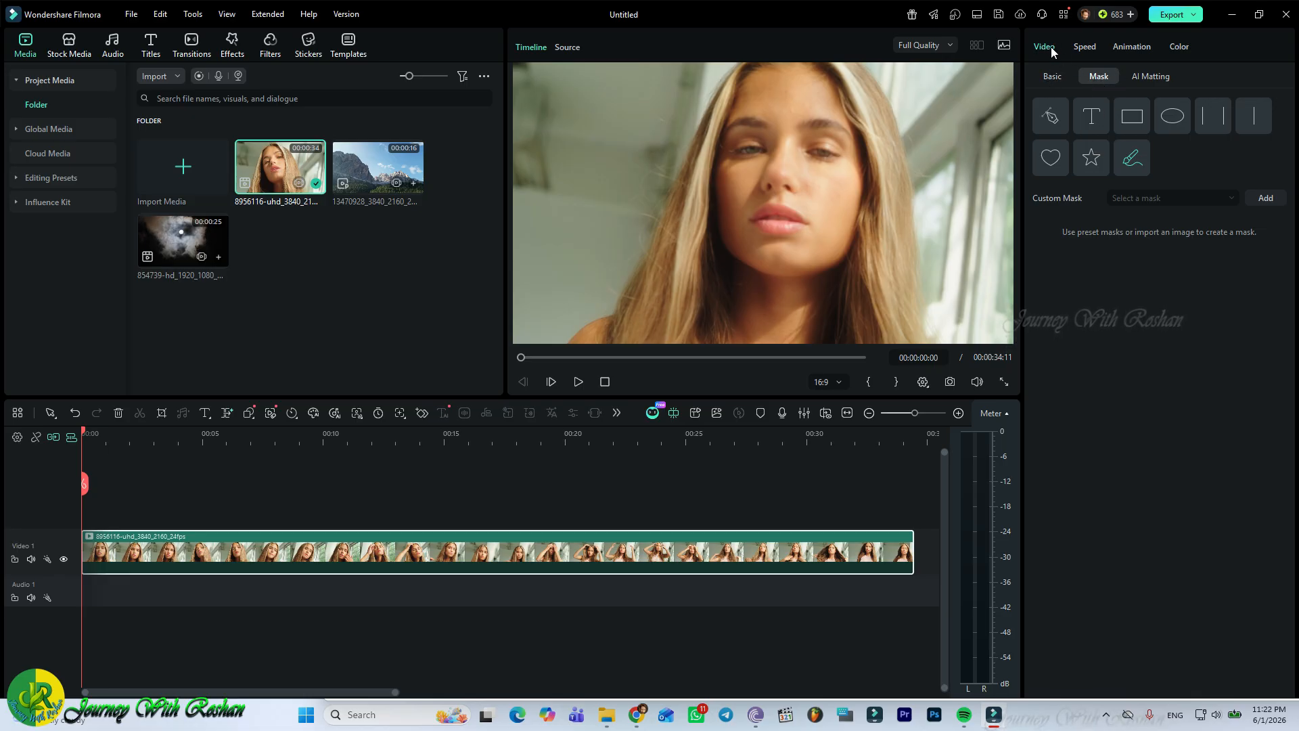
pyautogui.click(1051, 77)
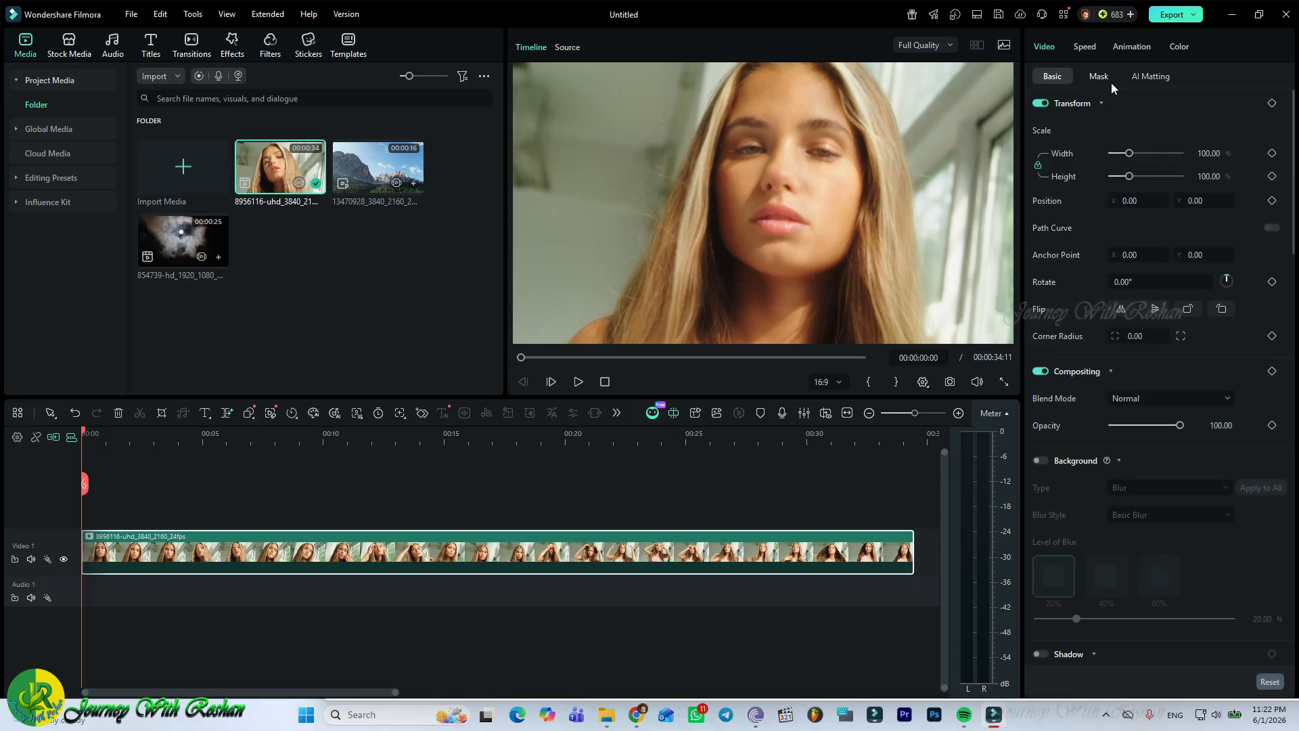
pyautogui.click(1095, 79)
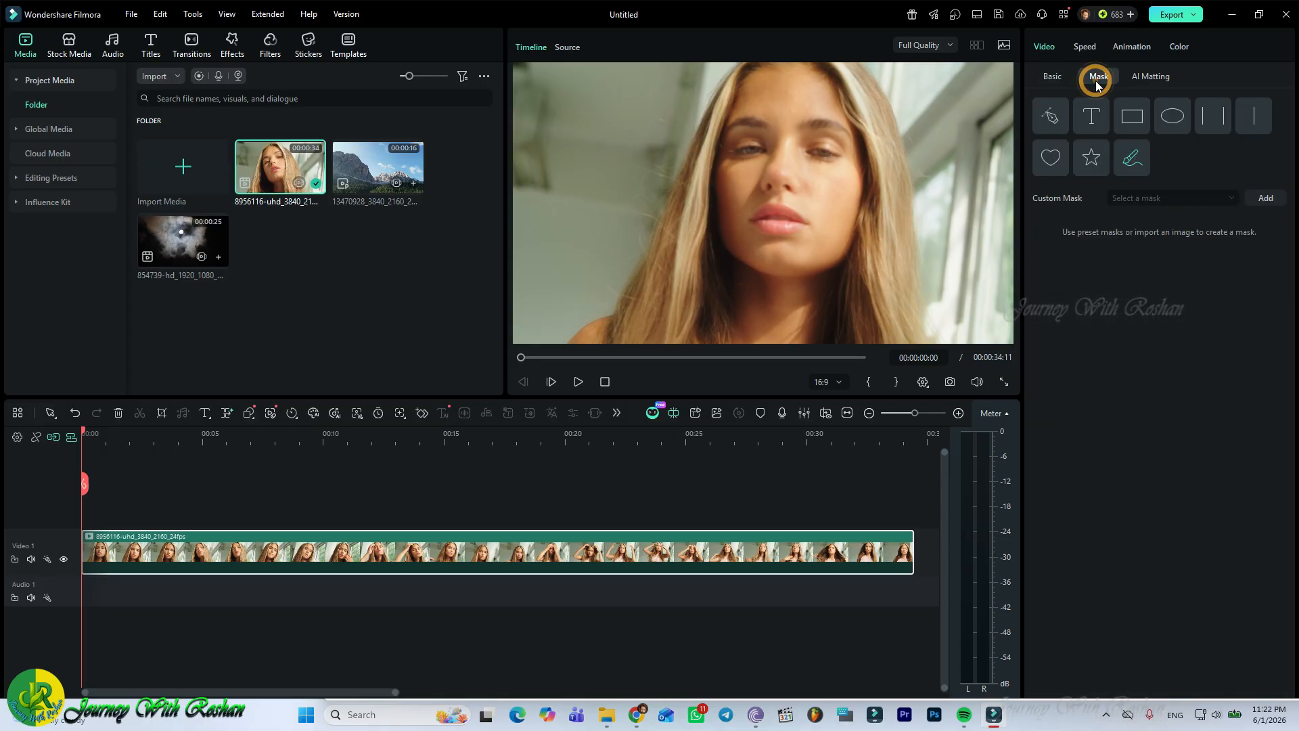
pyautogui.click(1152, 82)
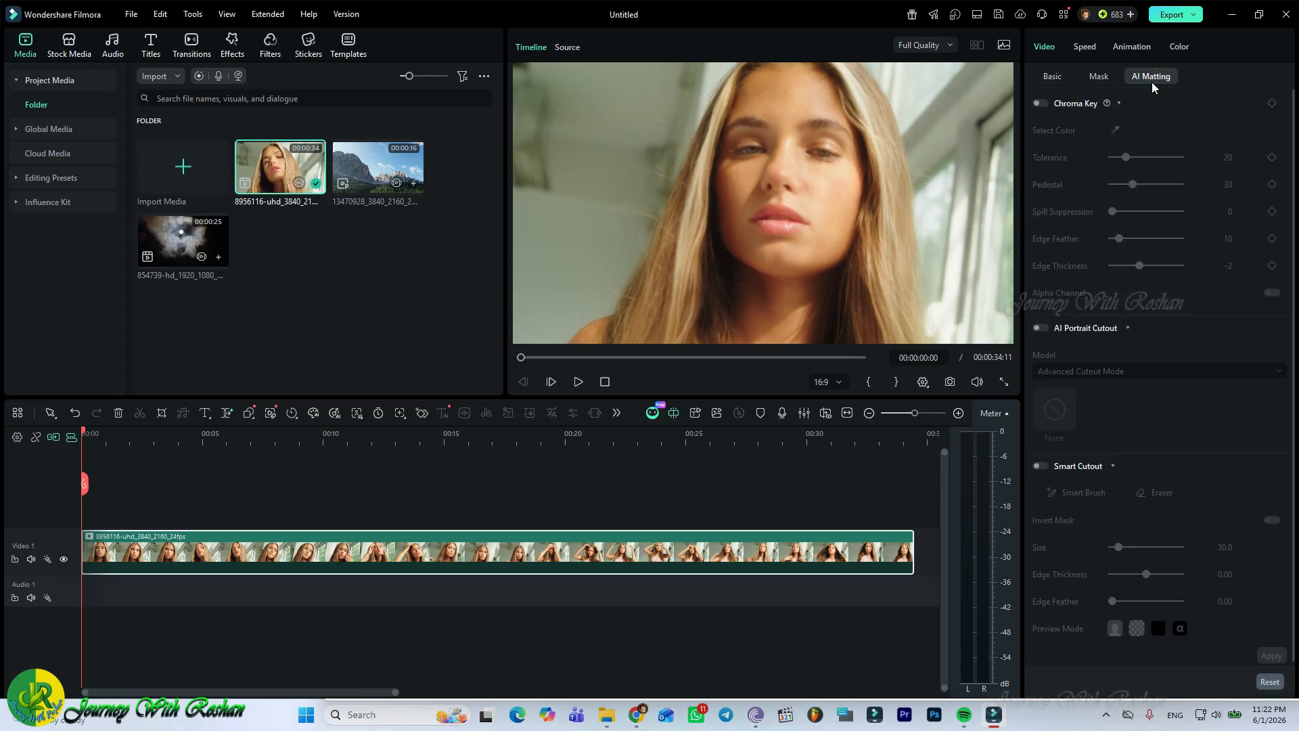
pyautogui.click(1099, 75)
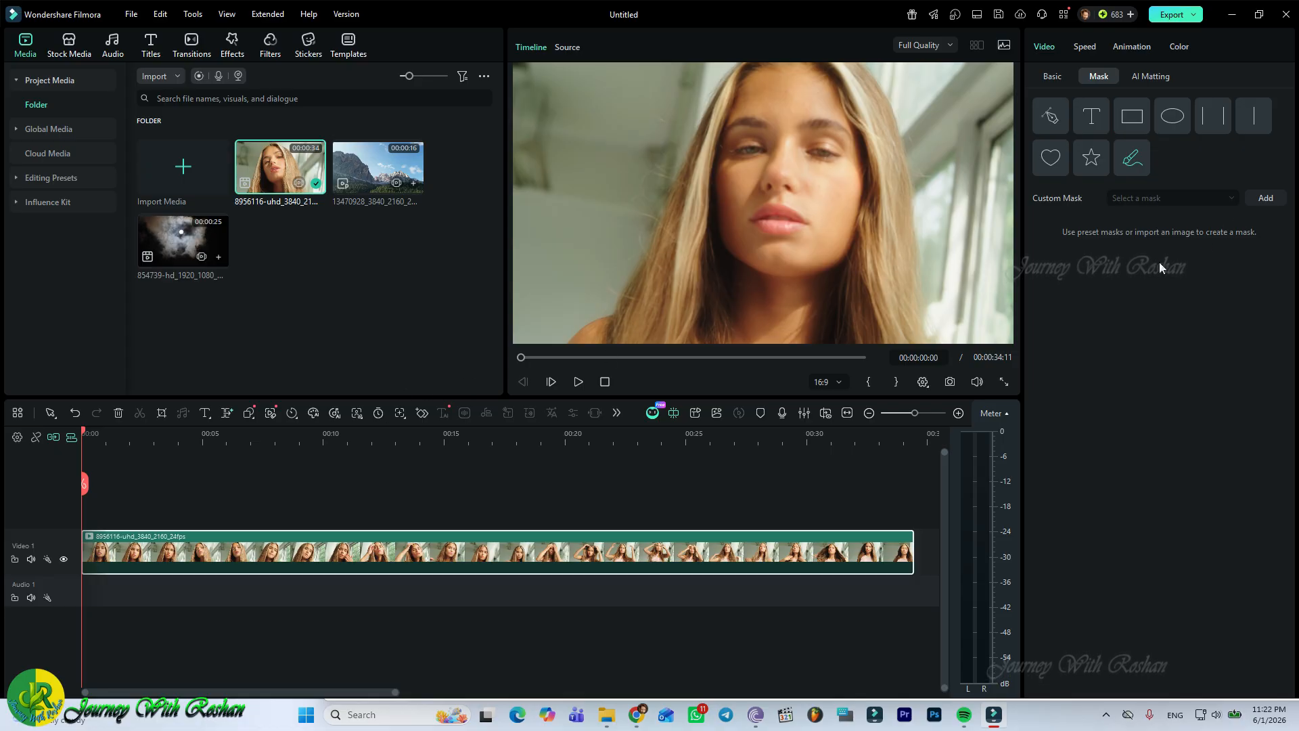
# Step: Move the playhead to 00:00:04:07 and look at the file picker for importing a custom mask, without choosing a file
pyautogui.click(84, 435)
pyautogui.moveTo(84, 435); pyautogui.dragTo(185, 450)
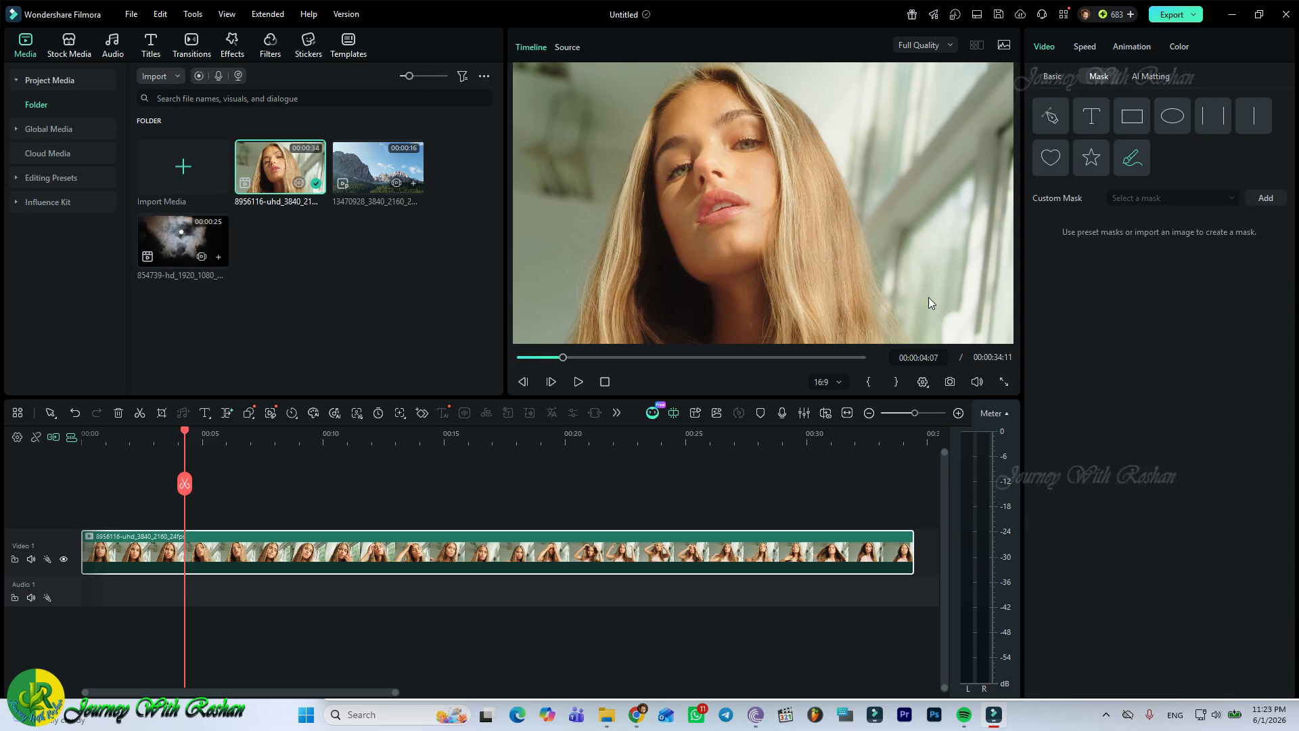
pyautogui.click(1271, 202)
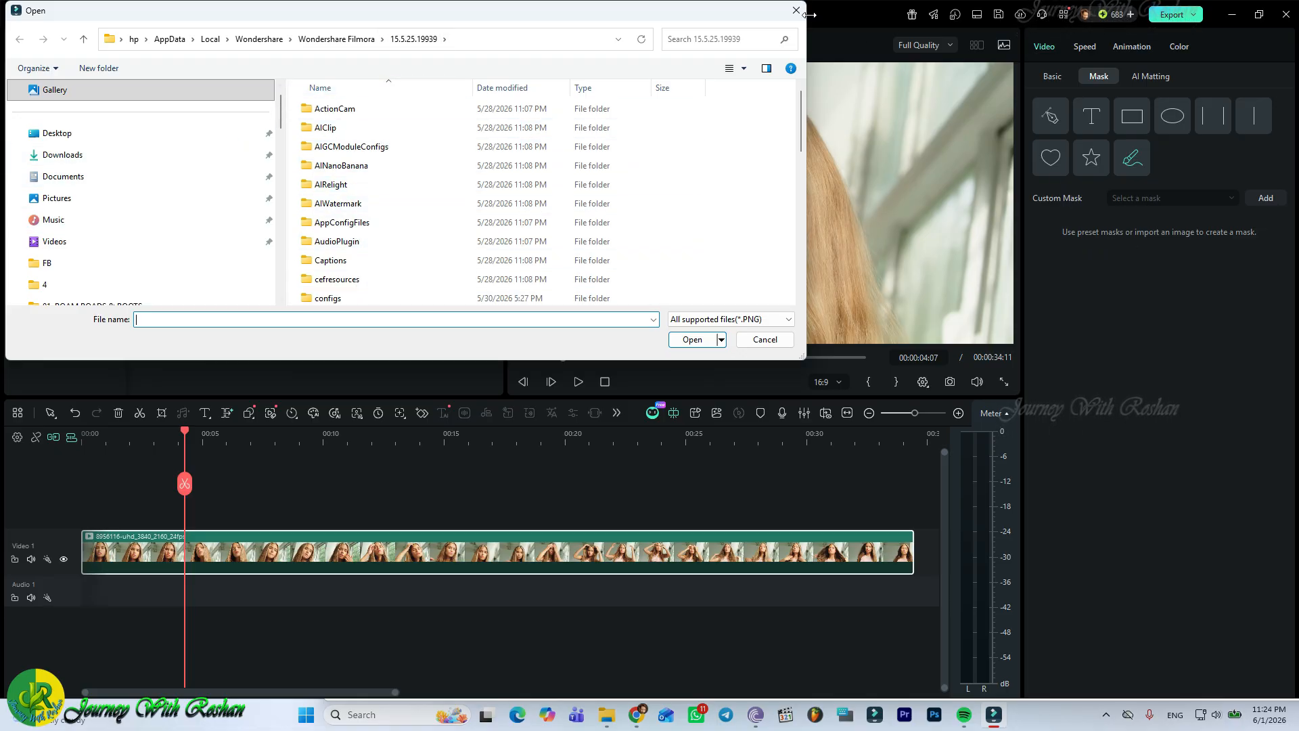
pyautogui.press('Escape')
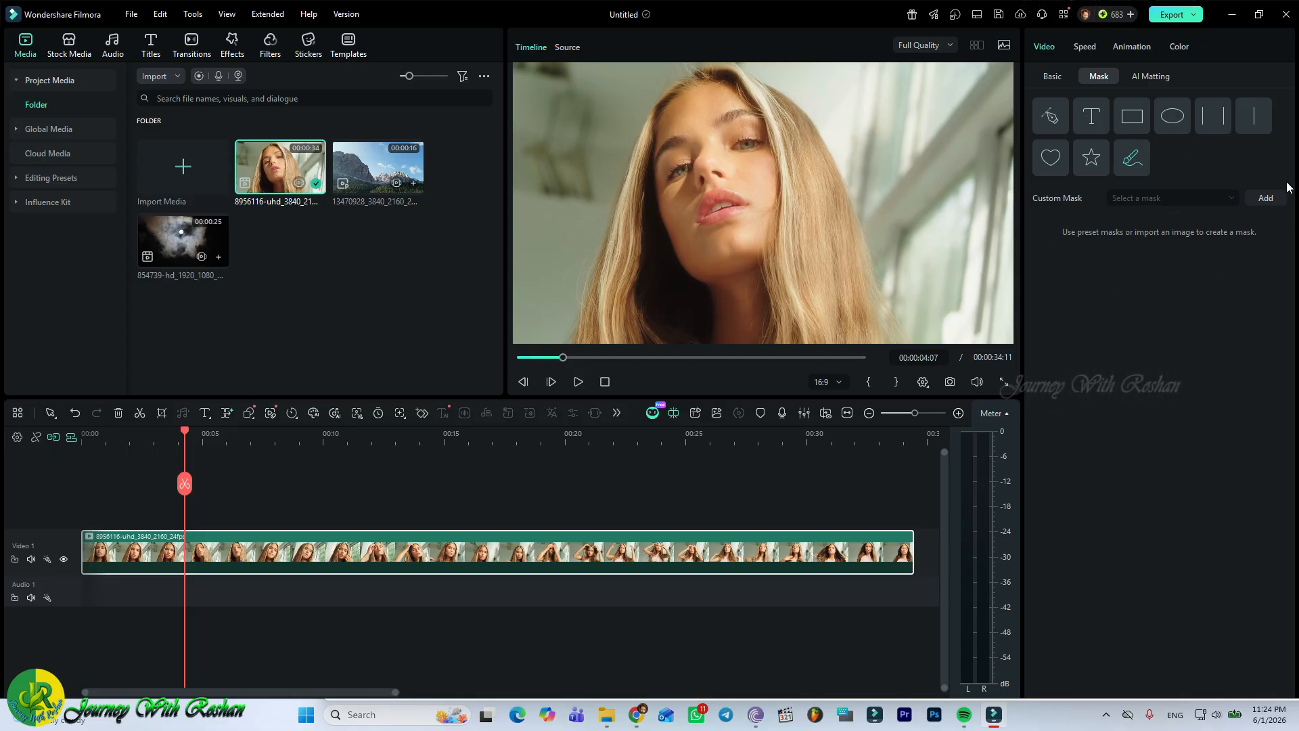
# Step: Add a rectangle mask to the clip and examine its layer blending modes and mask settings
pyautogui.click(1131, 114)
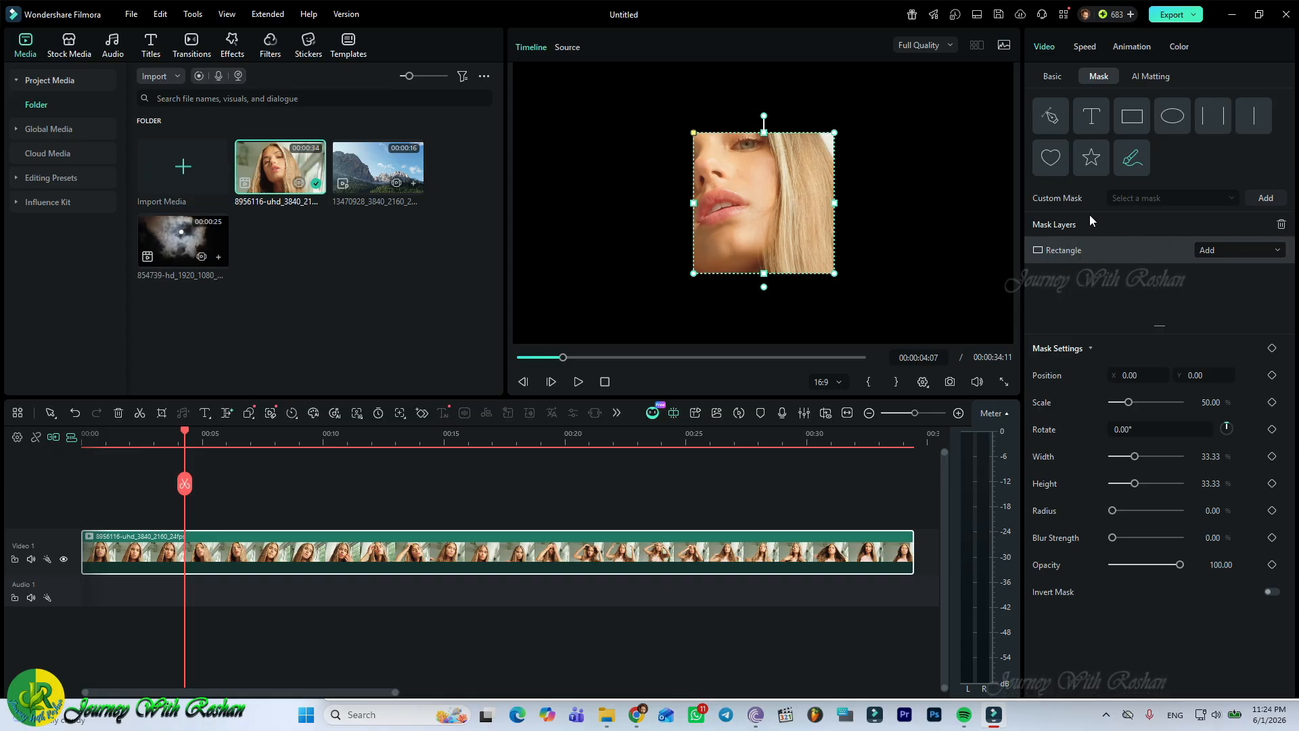
pyautogui.click(1278, 251)
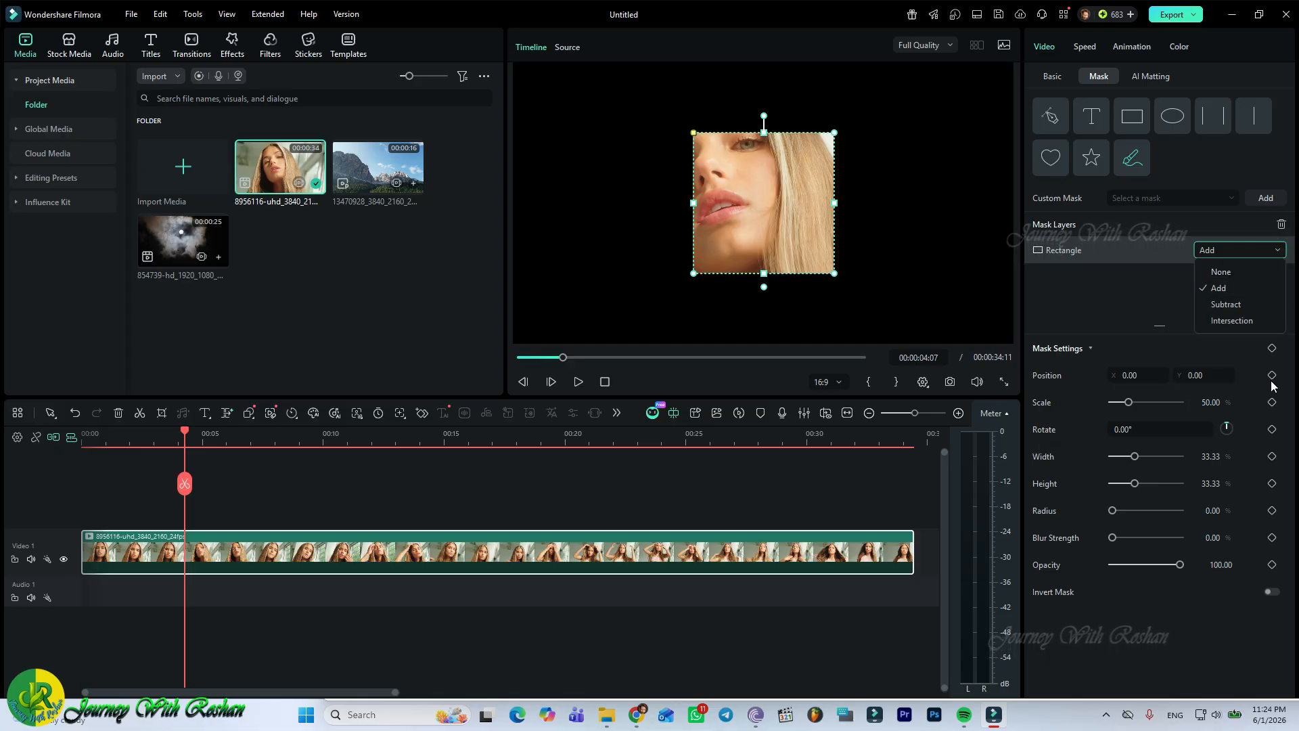
pyautogui.click(1131, 377)
pyautogui.click(1129, 376)
pyautogui.click(1149, 377)
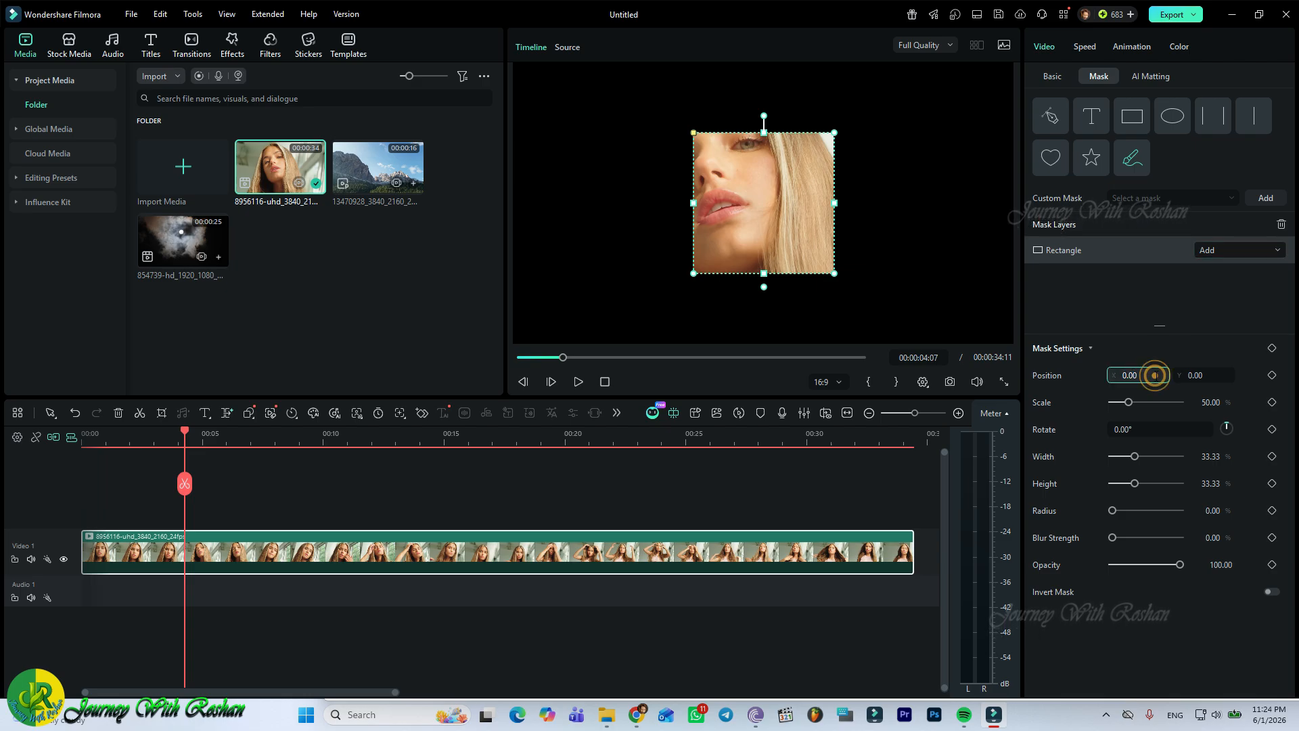
pyautogui.click(1218, 346)
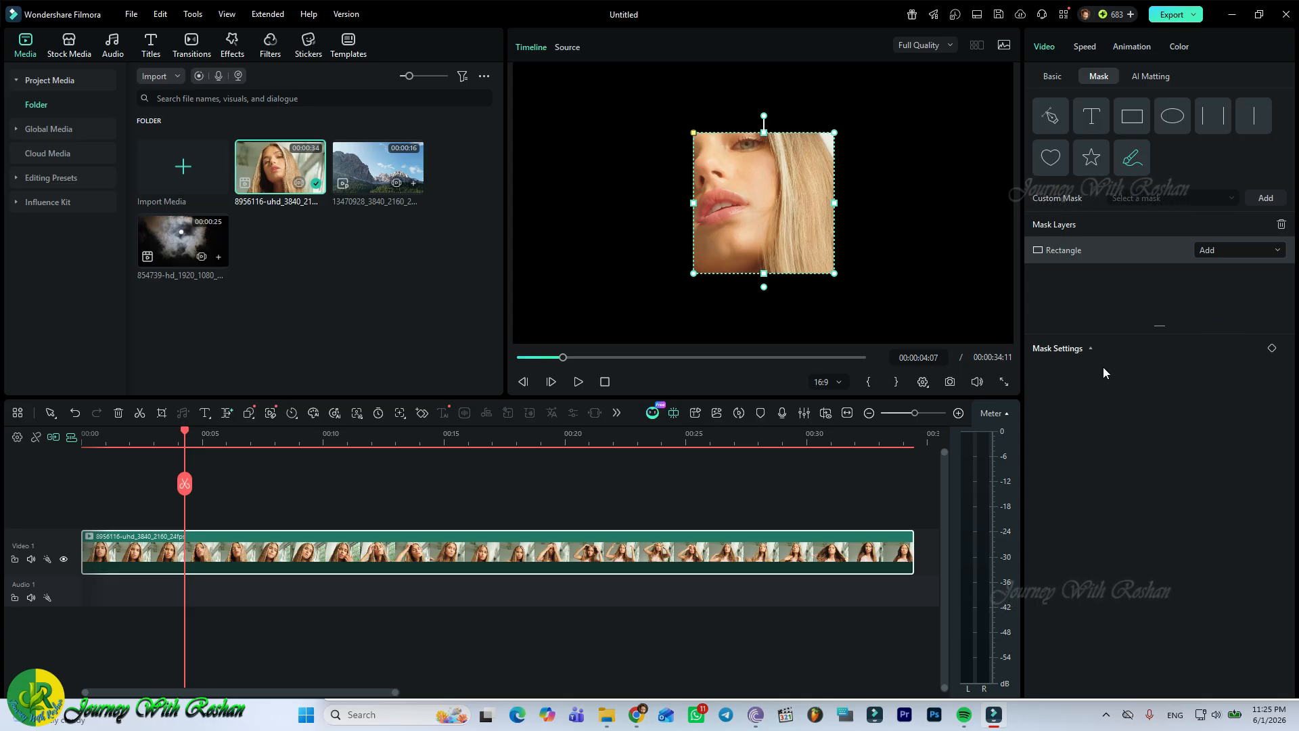
pyautogui.click(1092, 348)
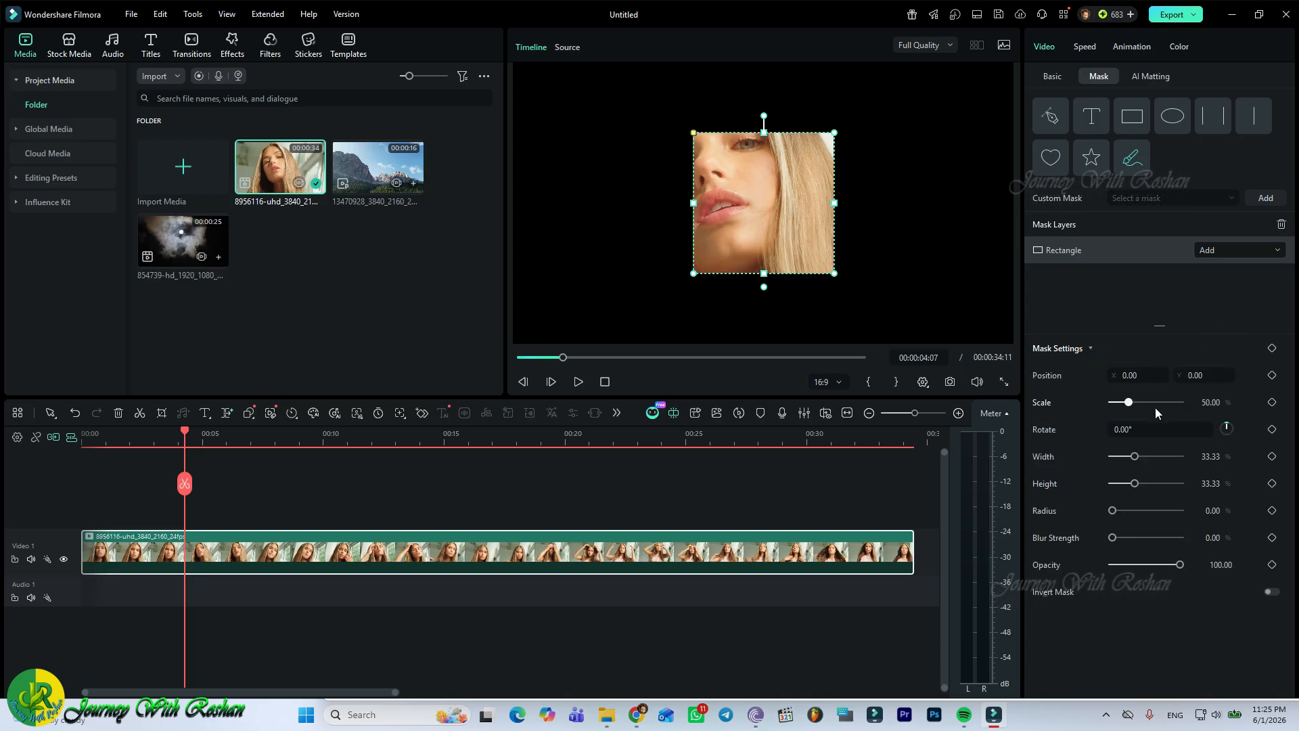
# Step: Try shifting the rectangle mask to X -1286, Y 313 and X -477, resetting its position after each change
pyautogui.moveTo(1136, 376); pyautogui.dragTo(468, 376)
pyautogui.moveTo(1138, 376); pyautogui.dragTo(1136, 375)
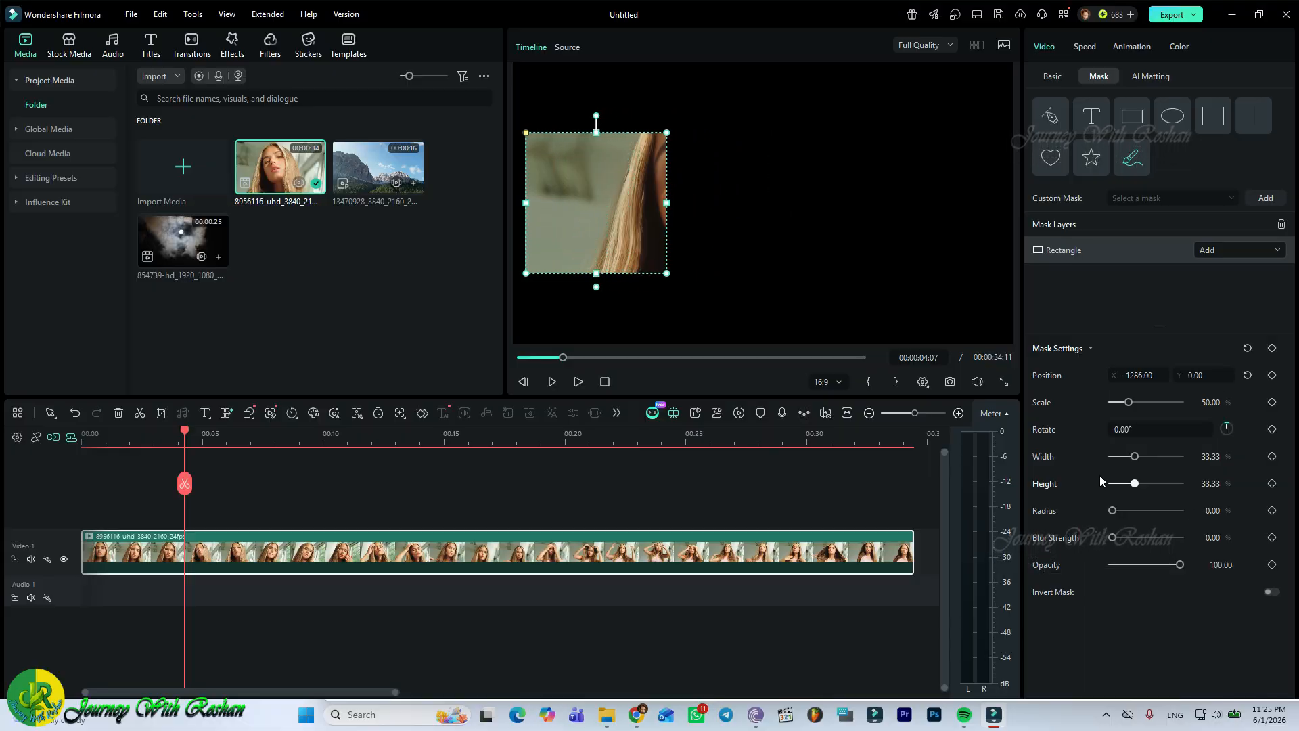
pyautogui.click(1248, 376)
pyautogui.moveTo(1198, 379); pyautogui.dragTo(1289, 379)
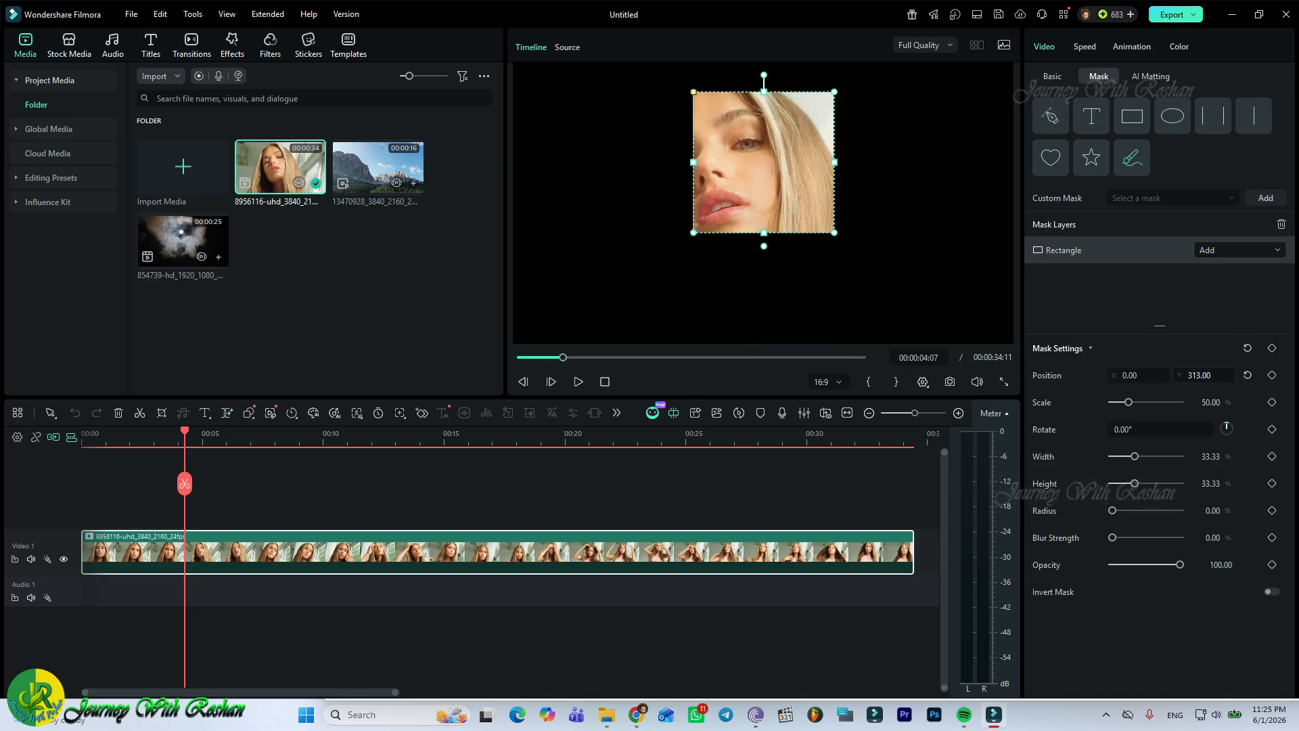
pyautogui.click(1247, 375)
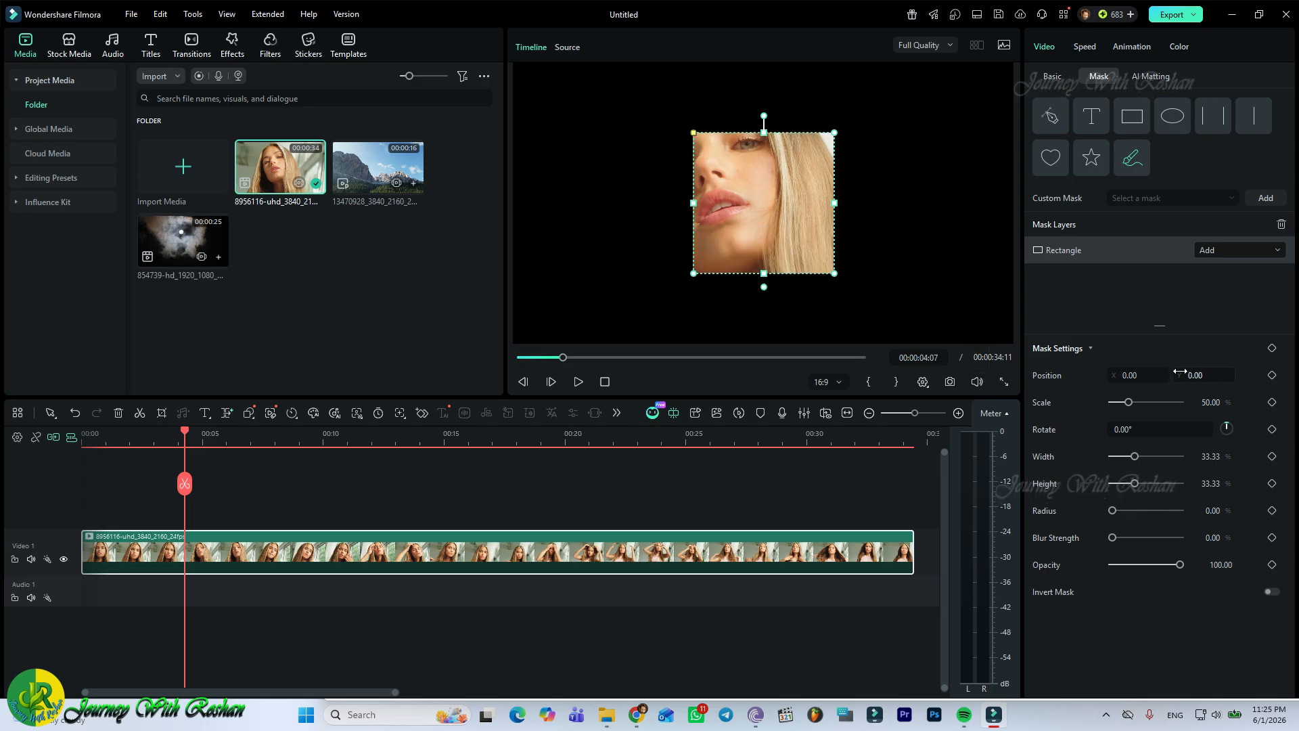
pyautogui.moveTo(1145, 378); pyautogui.dragTo(1011, 377)
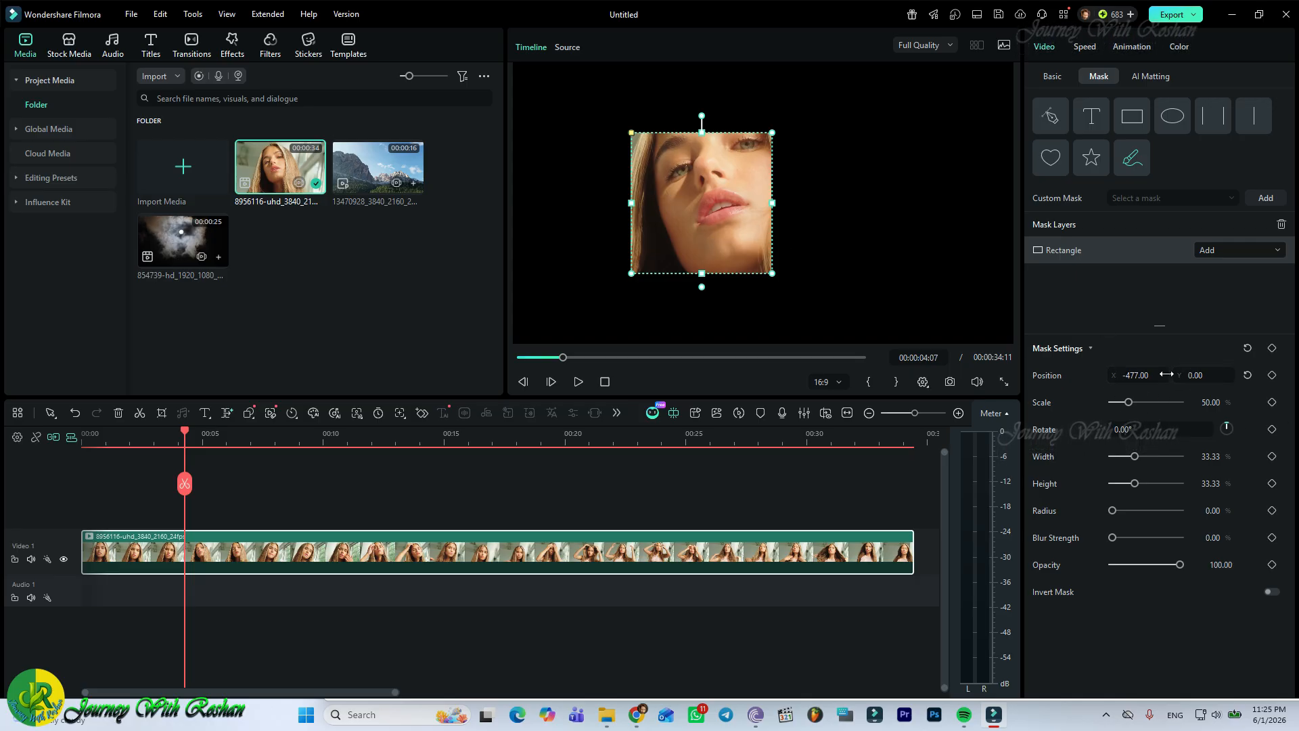
pyautogui.click(1248, 375)
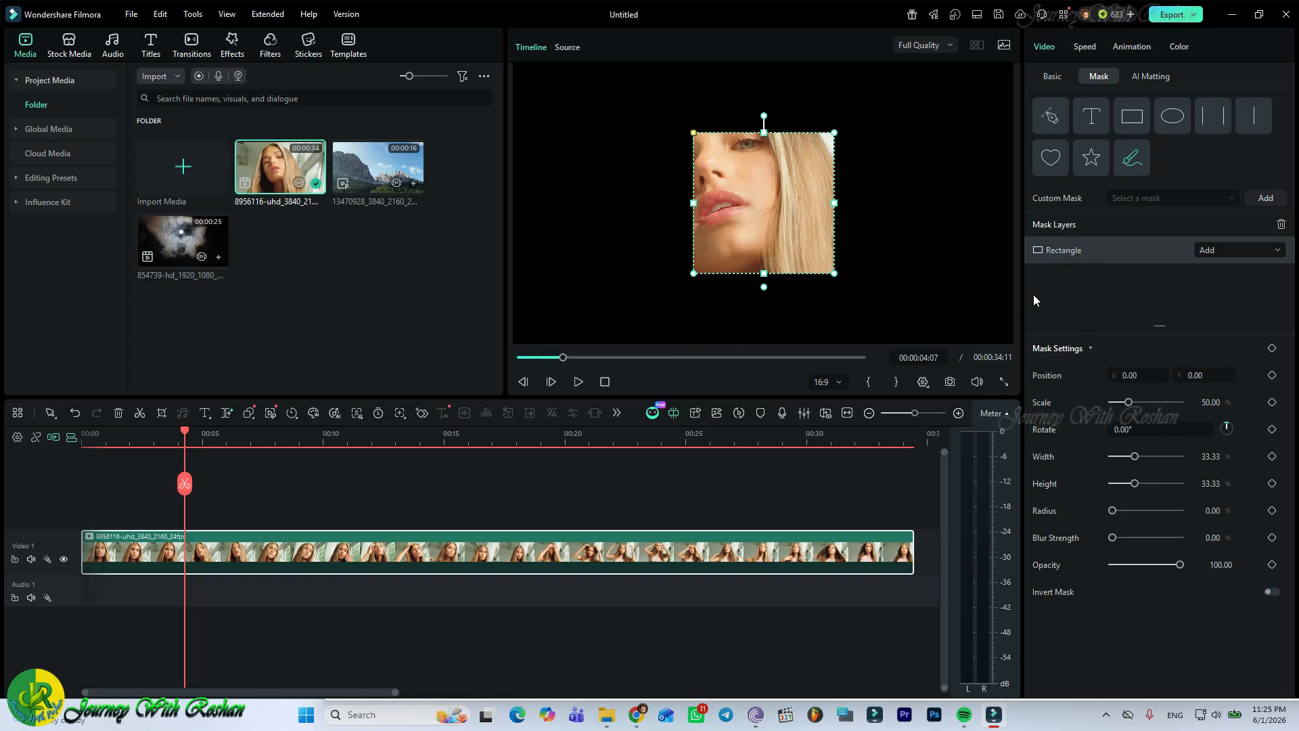
# Step: Try a -12° rotation, a 50% width and a 45% height on the rectangle mask, resetting each value
pyautogui.moveTo(1138, 435)
pyautogui.mouseDown()
pyautogui.moveTo(1163, 432)
pyautogui.moveTo(1109, 432)
pyautogui.moveTo(1129, 431)
pyautogui.mouseUp()
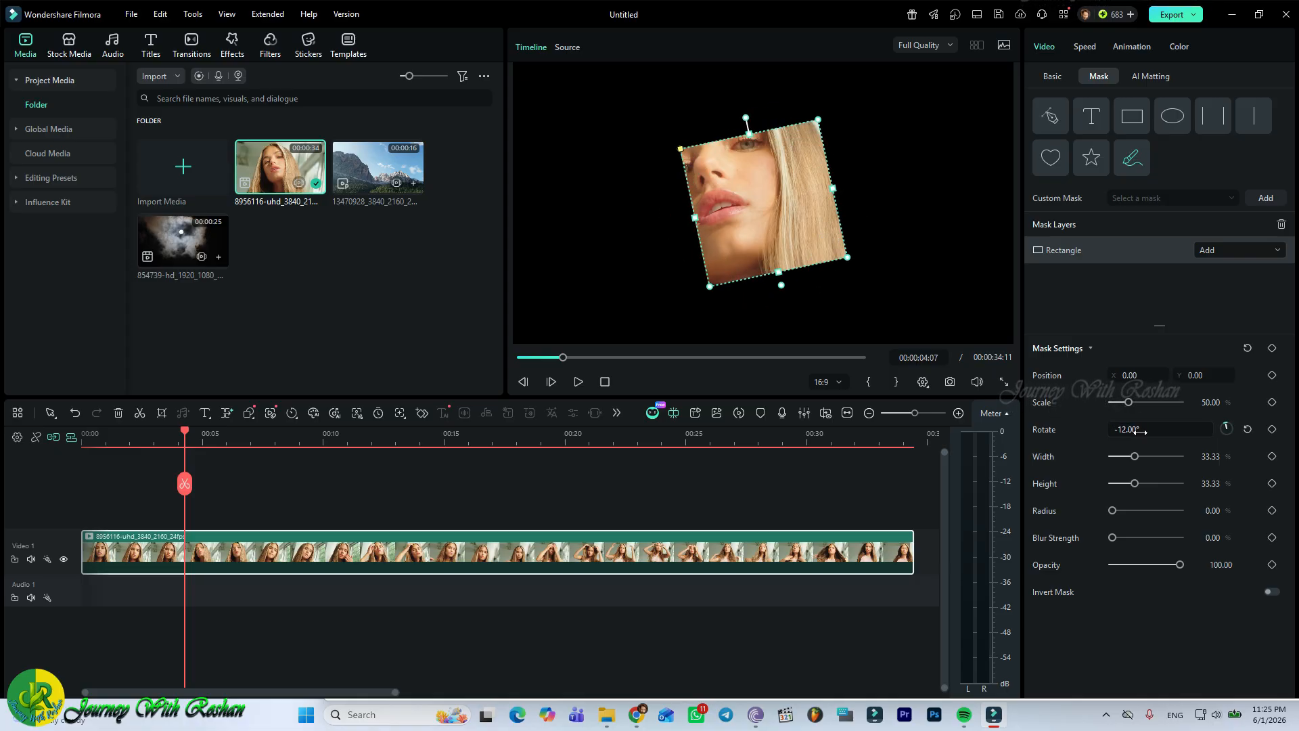
pyautogui.click(1247, 429)
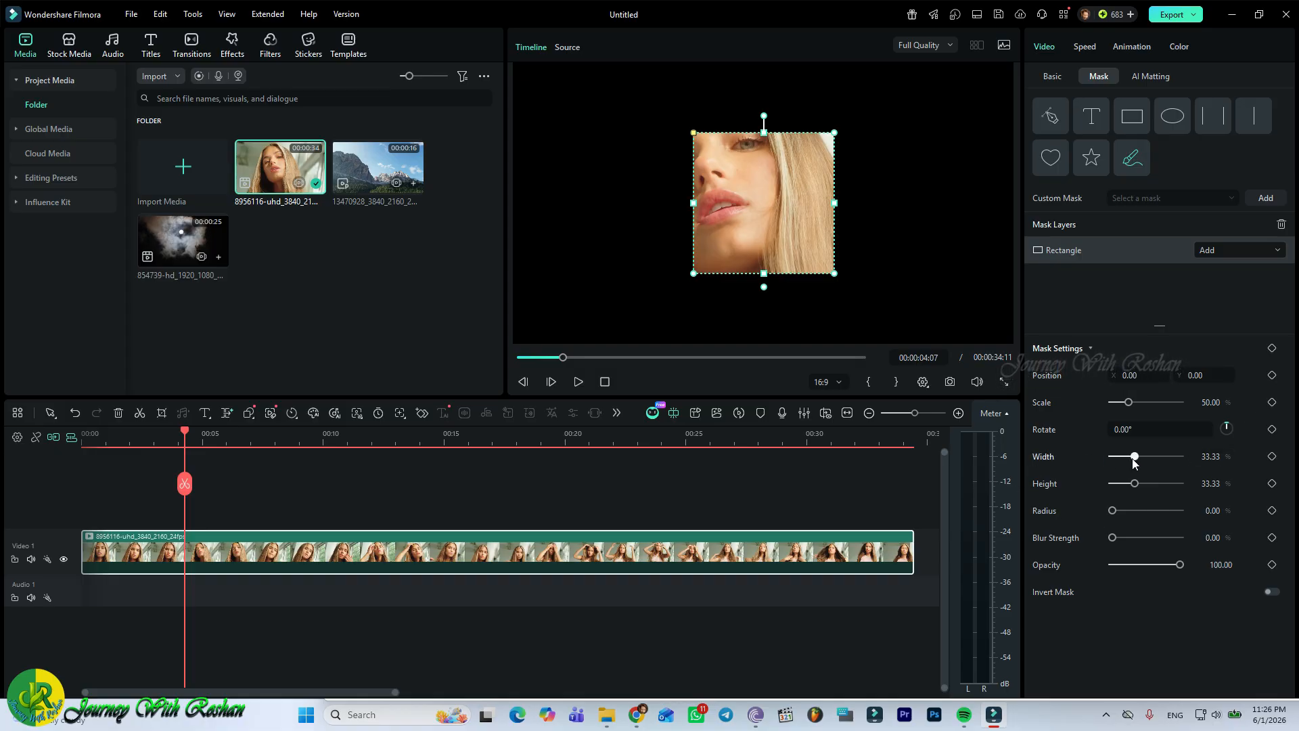
pyautogui.moveTo(1135, 459)
pyautogui.mouseDown()
pyautogui.moveTo(1188, 457)
pyautogui.moveTo(1143, 458)
pyautogui.moveTo(1155, 456)
pyautogui.mouseUp()
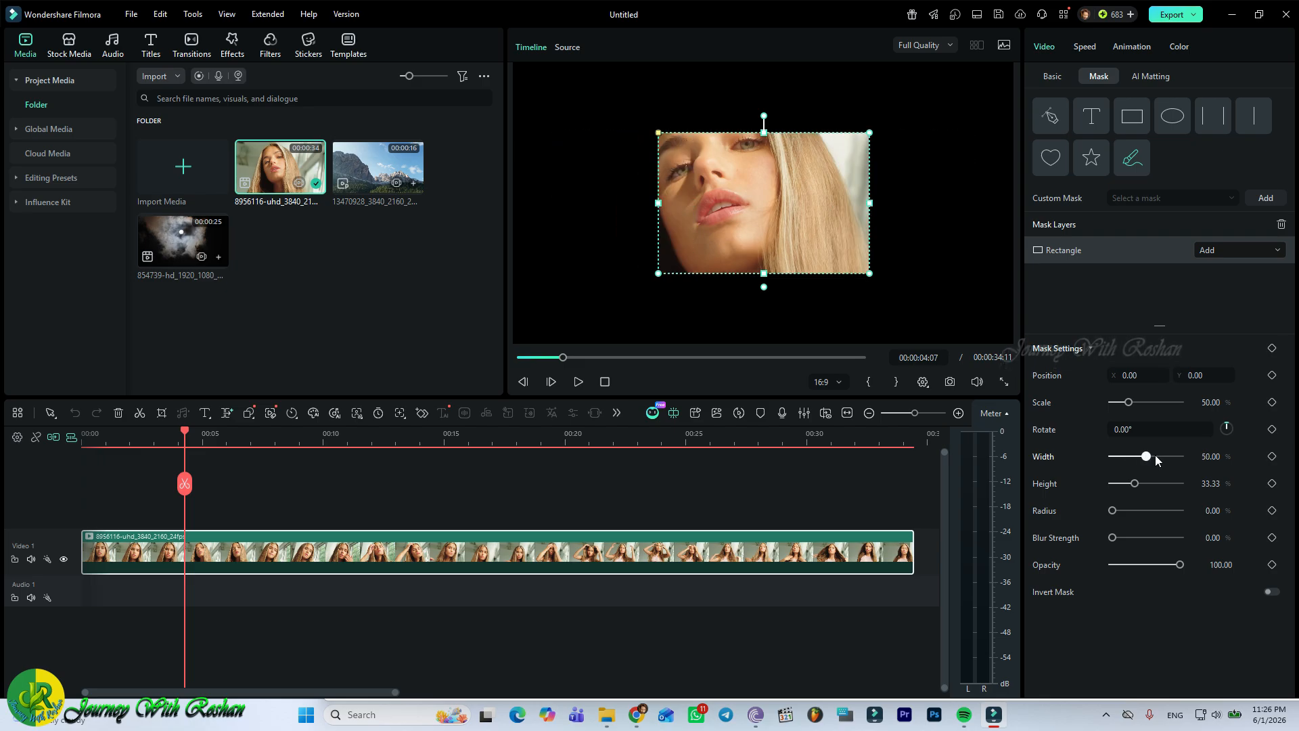
pyautogui.click(1249, 459)
pyautogui.moveTo(1138, 485)
pyautogui.mouseDown()
pyautogui.moveTo(1174, 485)
pyautogui.moveTo(1123, 487)
pyautogui.moveTo(1175, 485)
pyautogui.moveTo(1120, 491)
pyautogui.moveTo(1160, 490)
pyautogui.moveTo(1142, 492)
pyautogui.mouseUp()
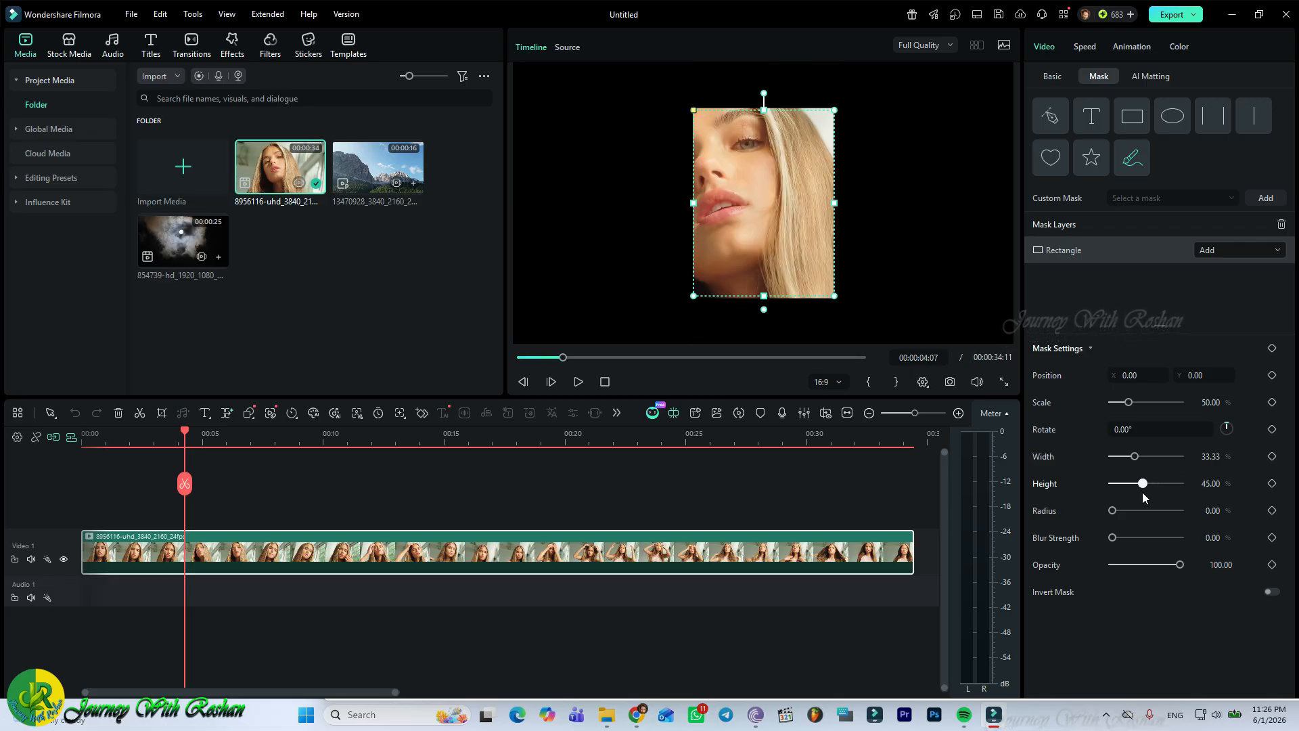
pyautogui.click(1247, 483)
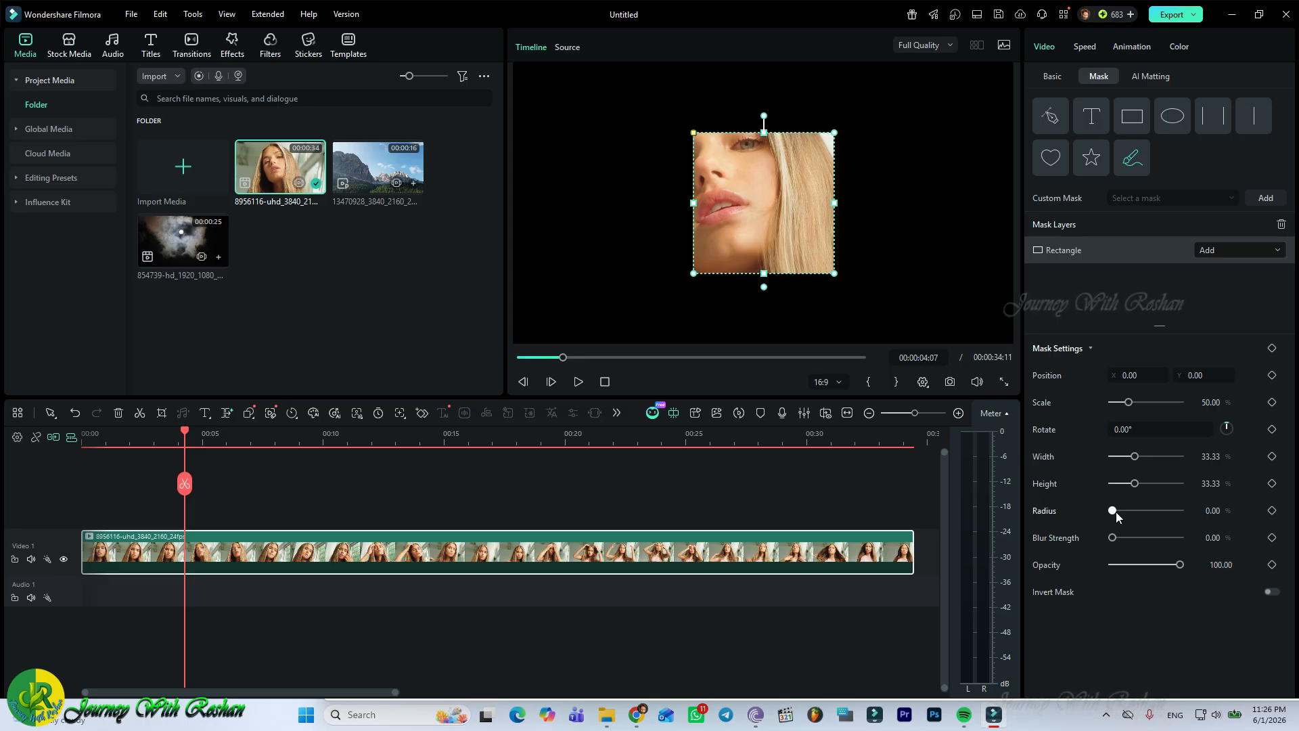
# Step: Try out the rectangle mask's radius, blur strength and opacity, and switch mask inversion on and back off
pyautogui.moveTo(1114, 513); pyautogui.dragTo(1088, 529)
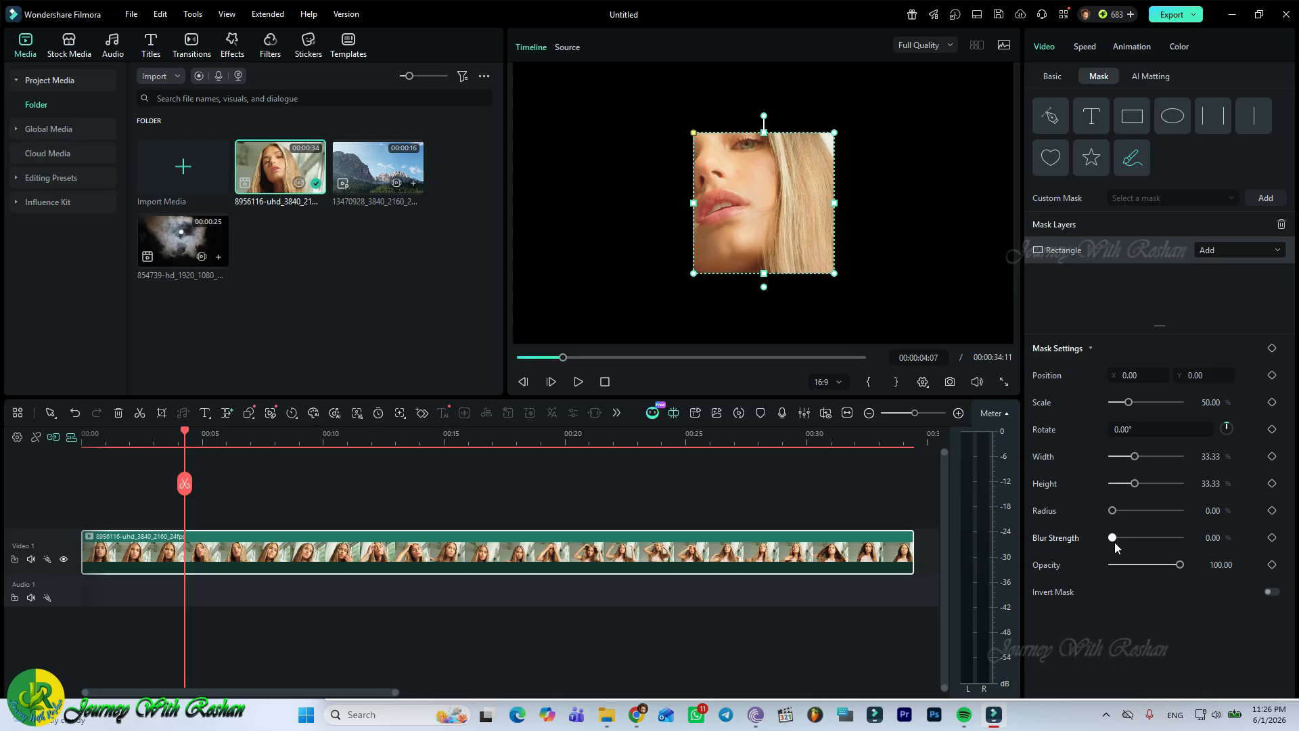
pyautogui.moveTo(1113, 541)
pyautogui.mouseDown()
pyautogui.moveTo(1174, 540)
pyautogui.moveTo(1088, 546)
pyautogui.mouseUp()
pyautogui.moveTo(1180, 565); pyautogui.dragTo(1230, 581)
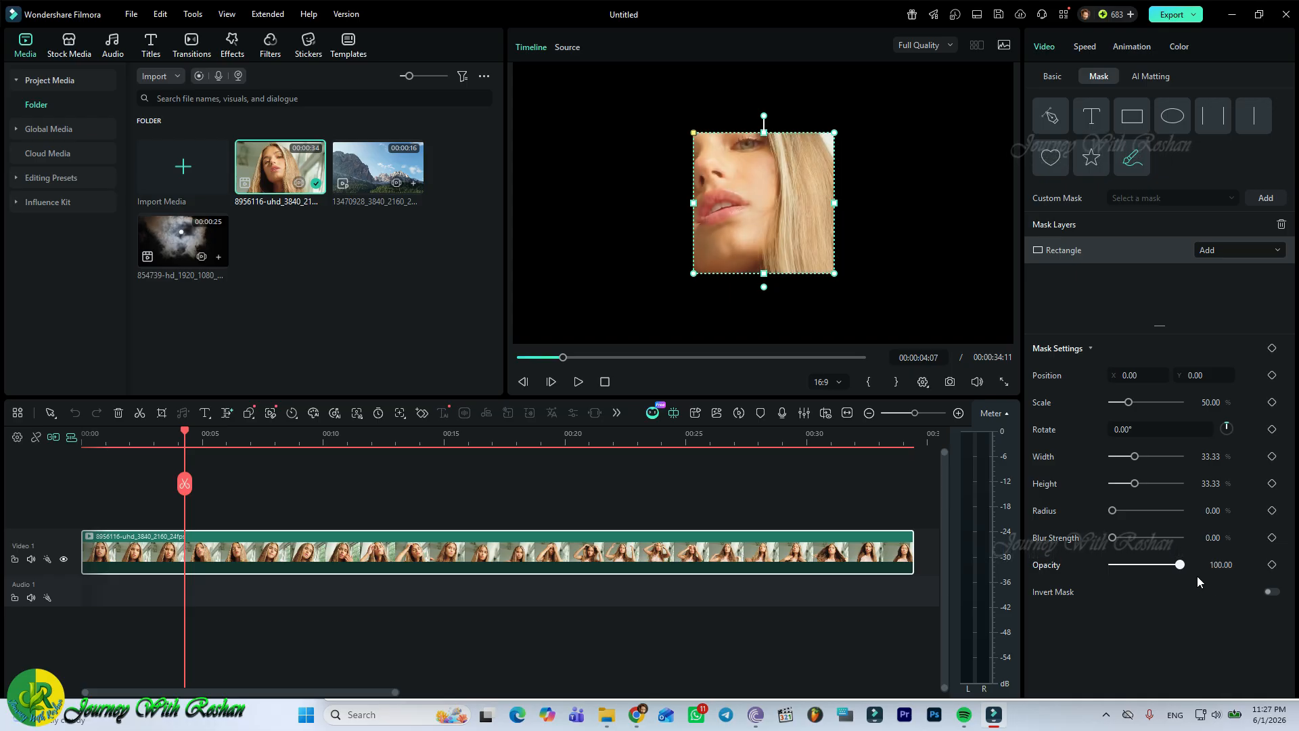
pyautogui.moveTo(1179, 579); pyautogui.dragTo(1221, 582)
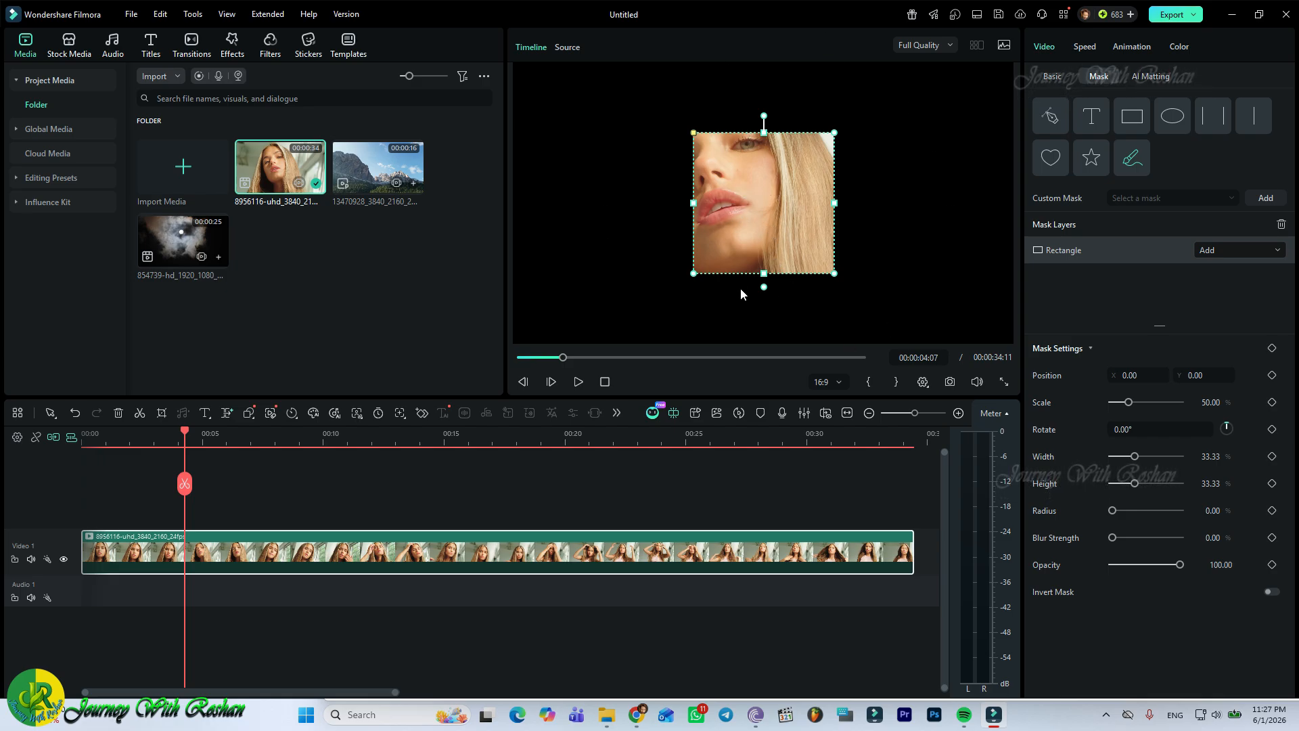
pyautogui.click(1275, 595)
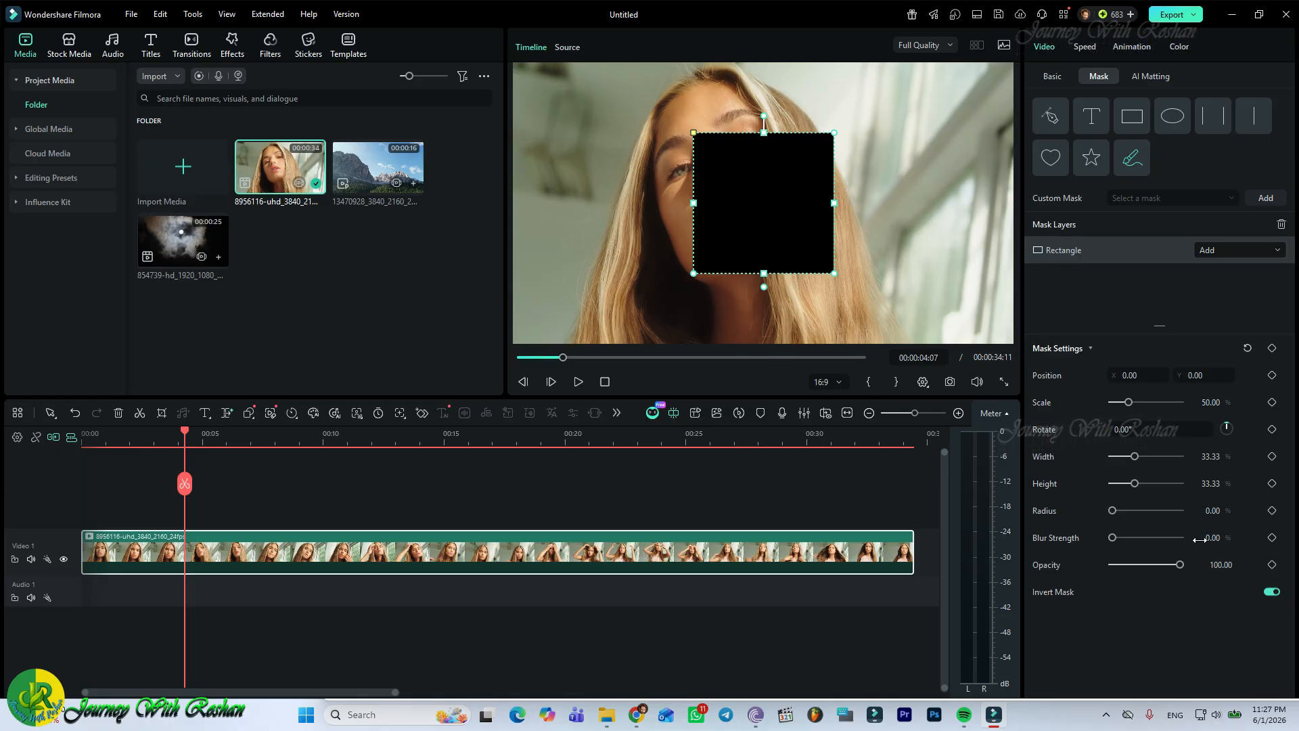
pyautogui.click(1271, 592)
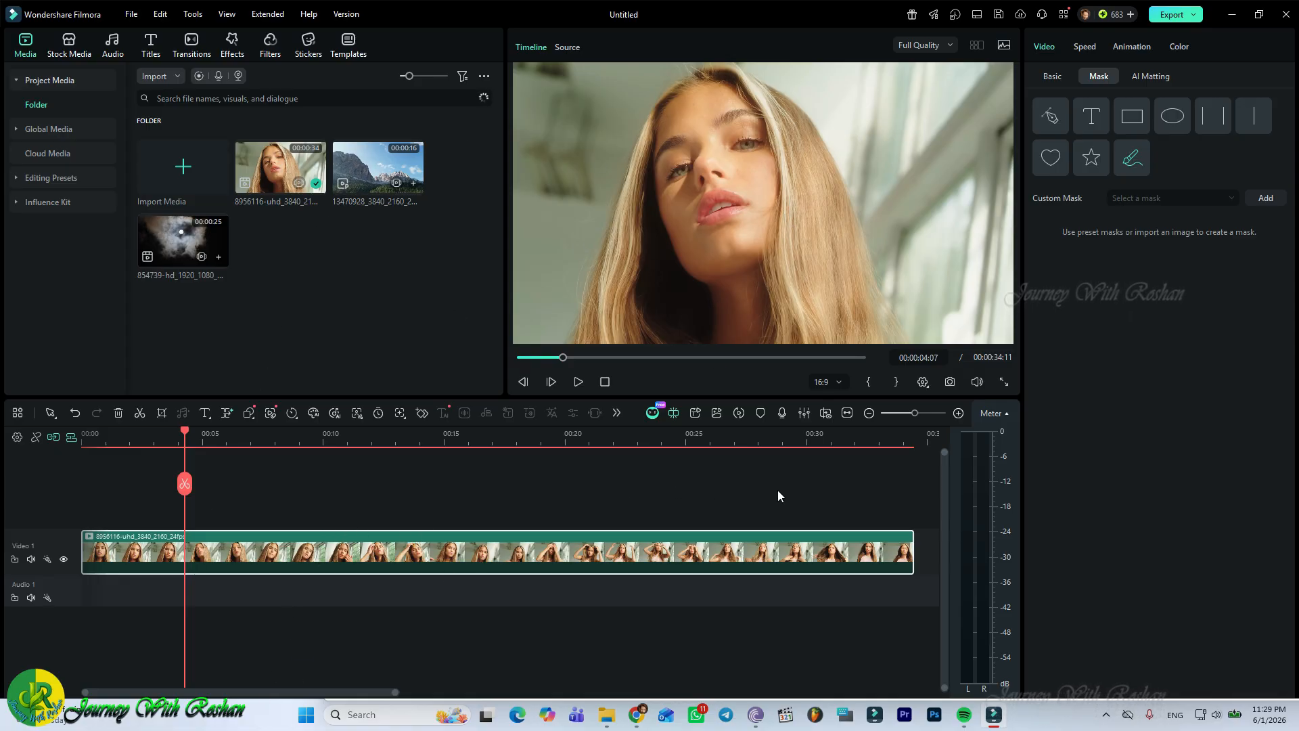
# Step: Add a rectangle mask to the clip again and return the playhead to the start of the timeline
pyautogui.click(1136, 119)
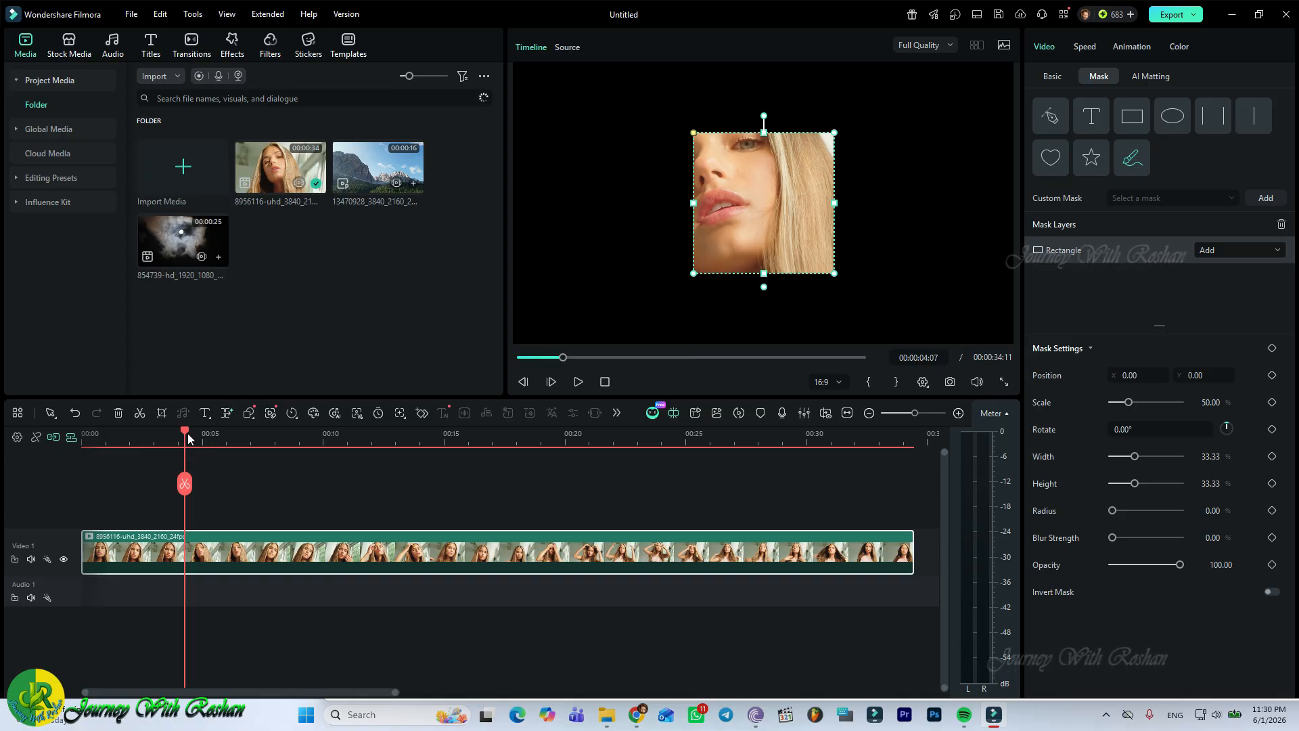
pyautogui.moveTo(185, 436); pyautogui.dragTo(73, 440)
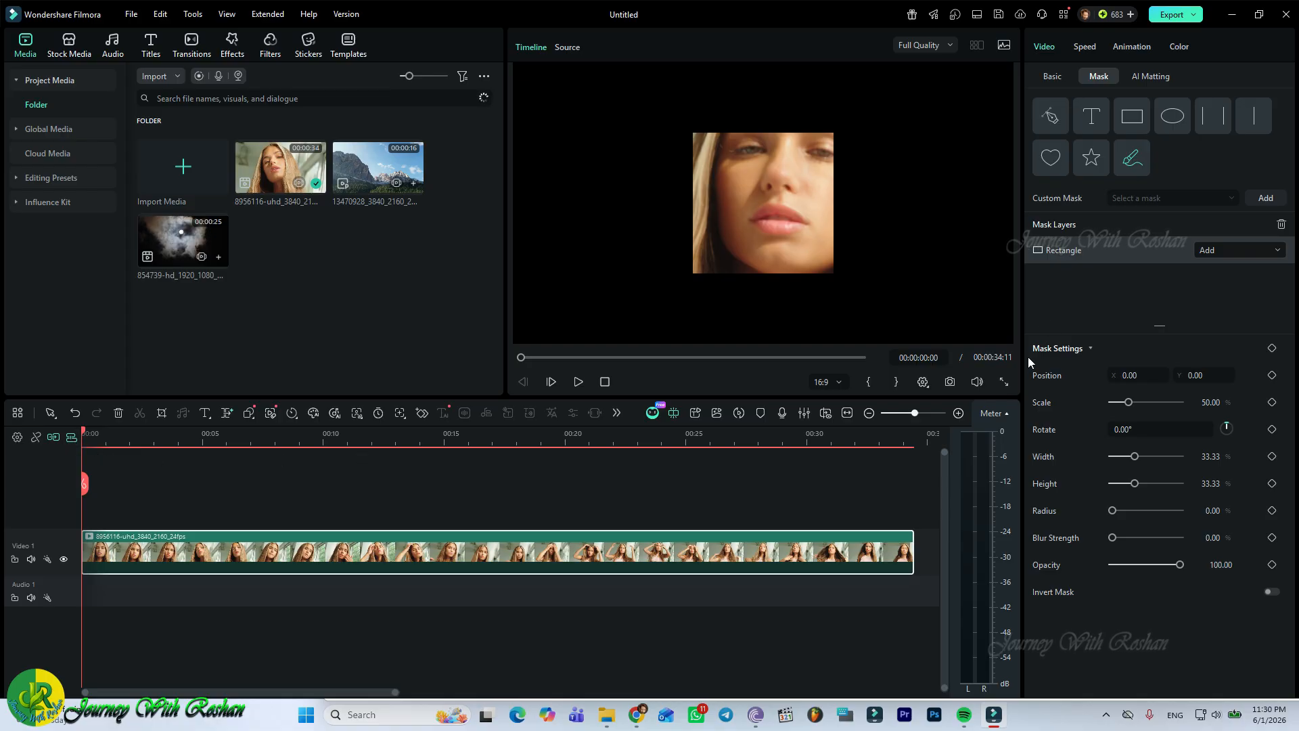
# Step: Set the rectangle mask's width to 100%, scale to 61% and height to 0% at the start of the clip
pyautogui.click(765, 223)
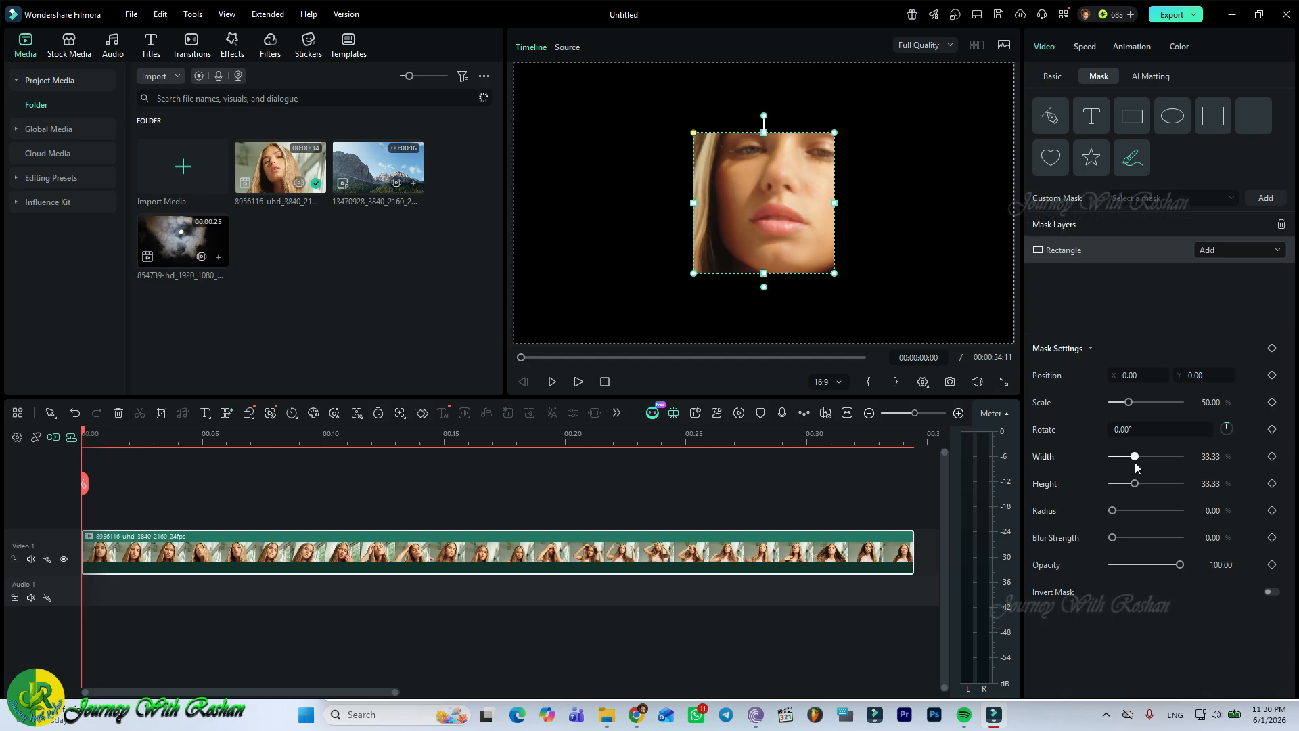
pyautogui.moveTo(1136, 462); pyautogui.dragTo(1237, 466)
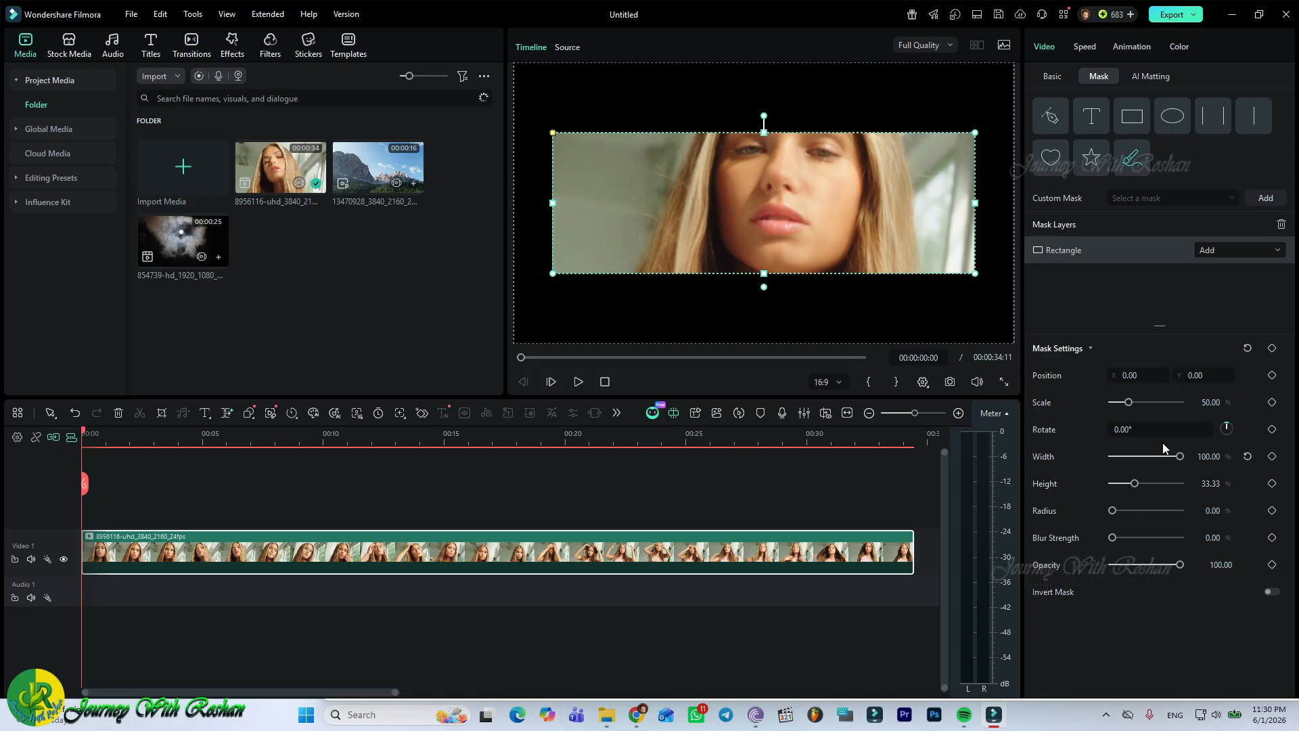
pyautogui.moveTo(1130, 404); pyautogui.dragTo(1134, 405)
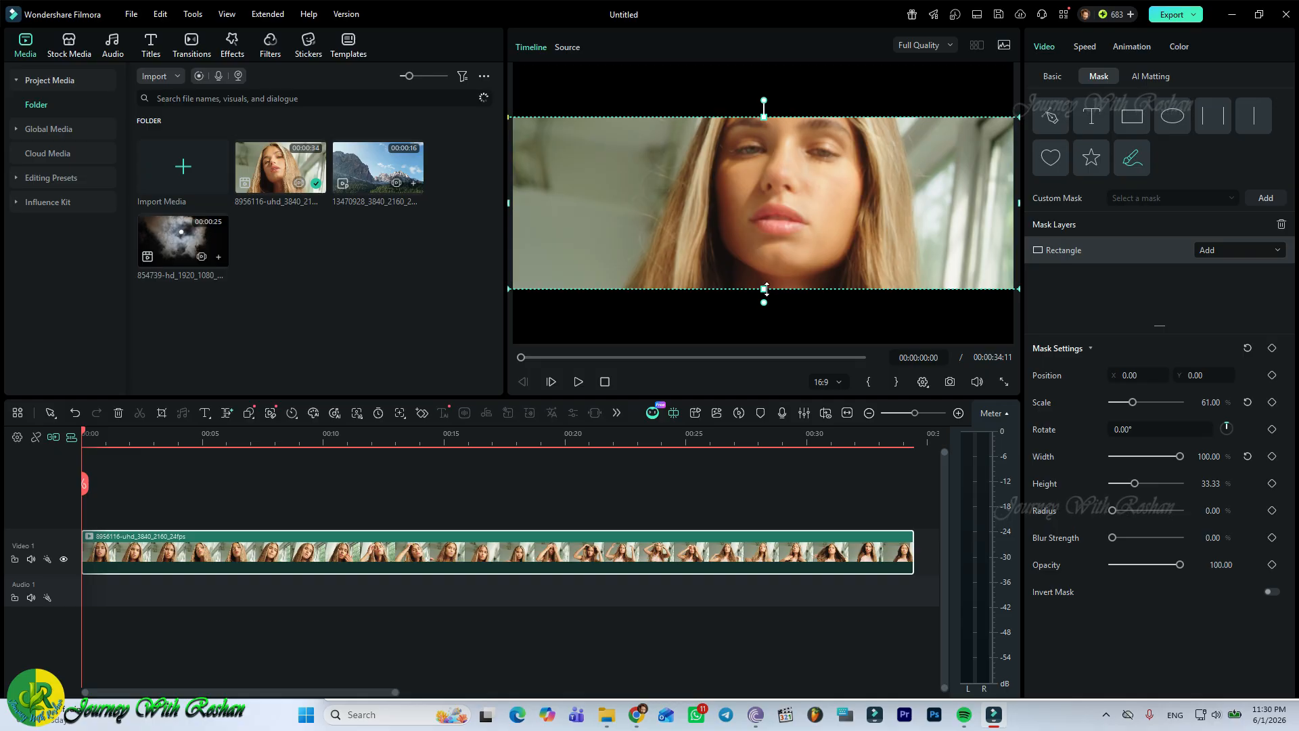
pyautogui.moveTo(767, 287); pyautogui.dragTo(788, 198)
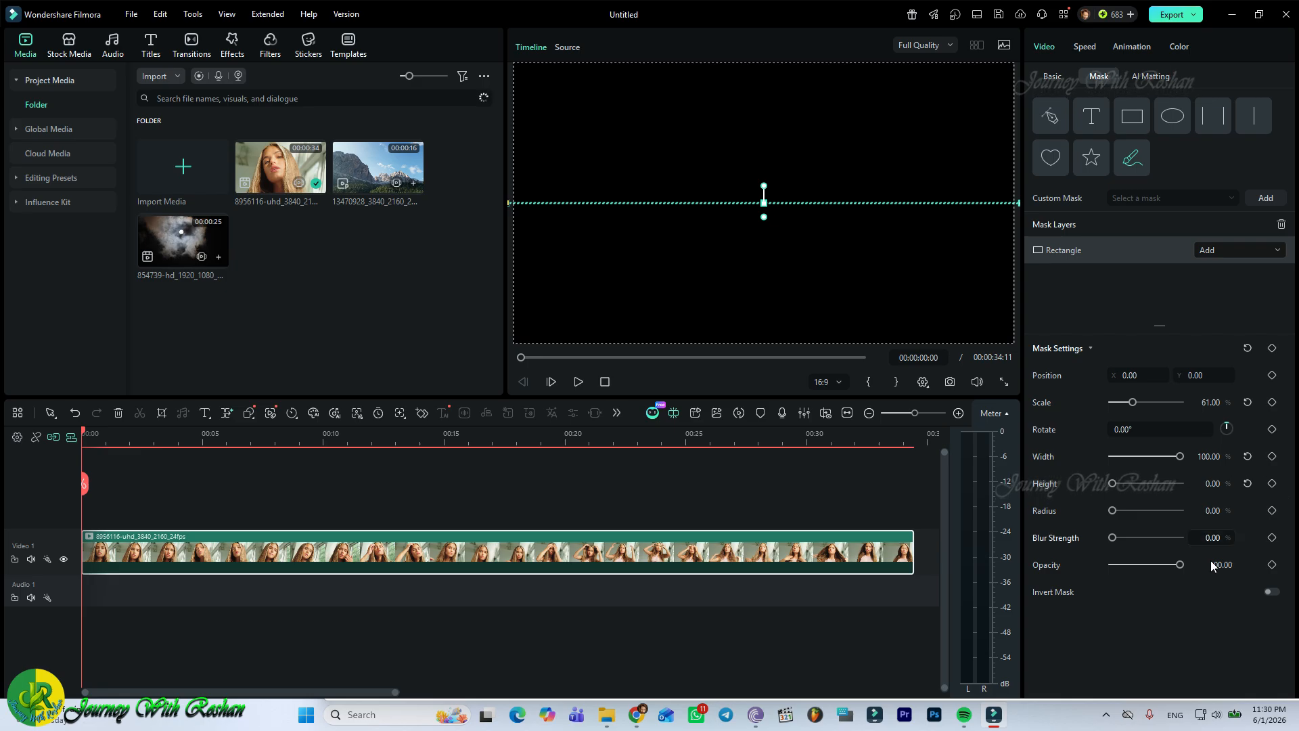
# Step: Add keyframes for the rectangle mask's height, width and scale at the start of the timeline
pyautogui.click(1272, 484)
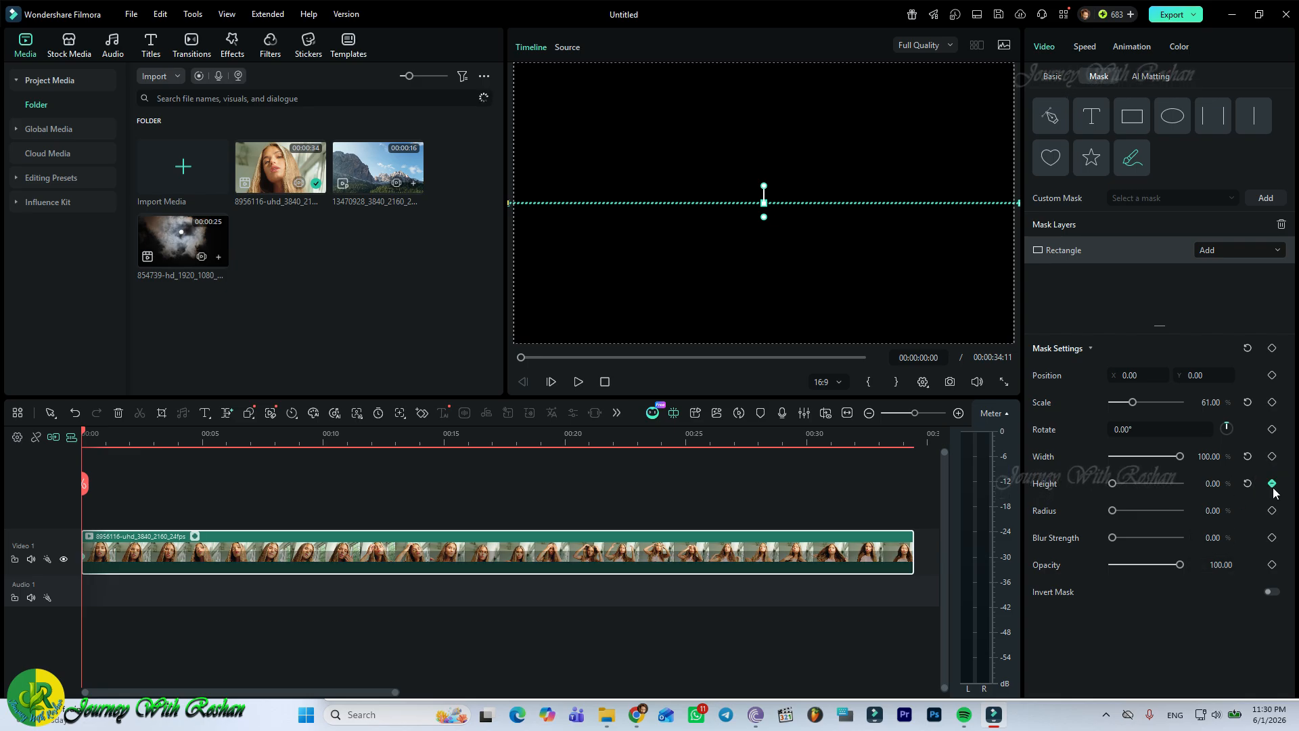
pyautogui.click(1272, 458)
pyautogui.click(1272, 403)
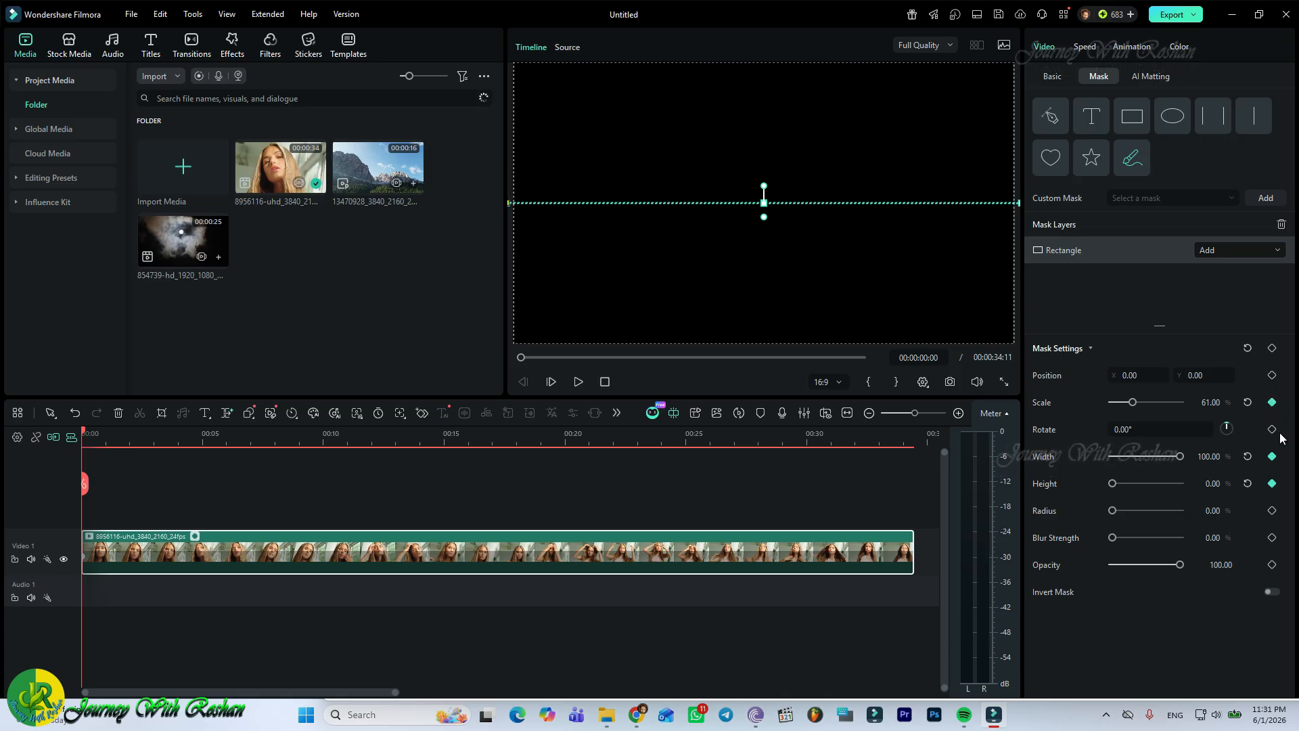
pyautogui.click(1272, 483)
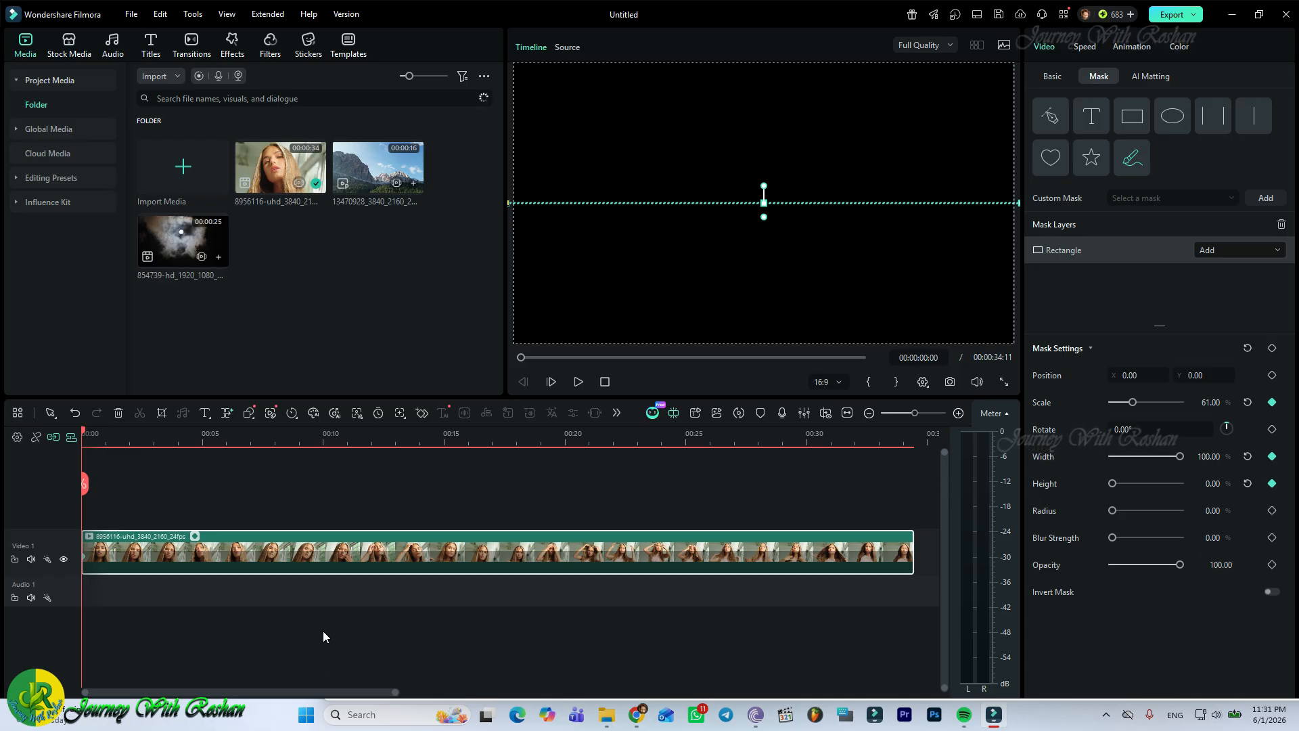
# Step: Keyframe the mask's height at 100% with the playhead at 00:00:01:19
pyautogui.click(83, 433)
pyautogui.moveTo(83, 433); pyautogui.dragTo(53, 437)
pyautogui.click(54, 436)
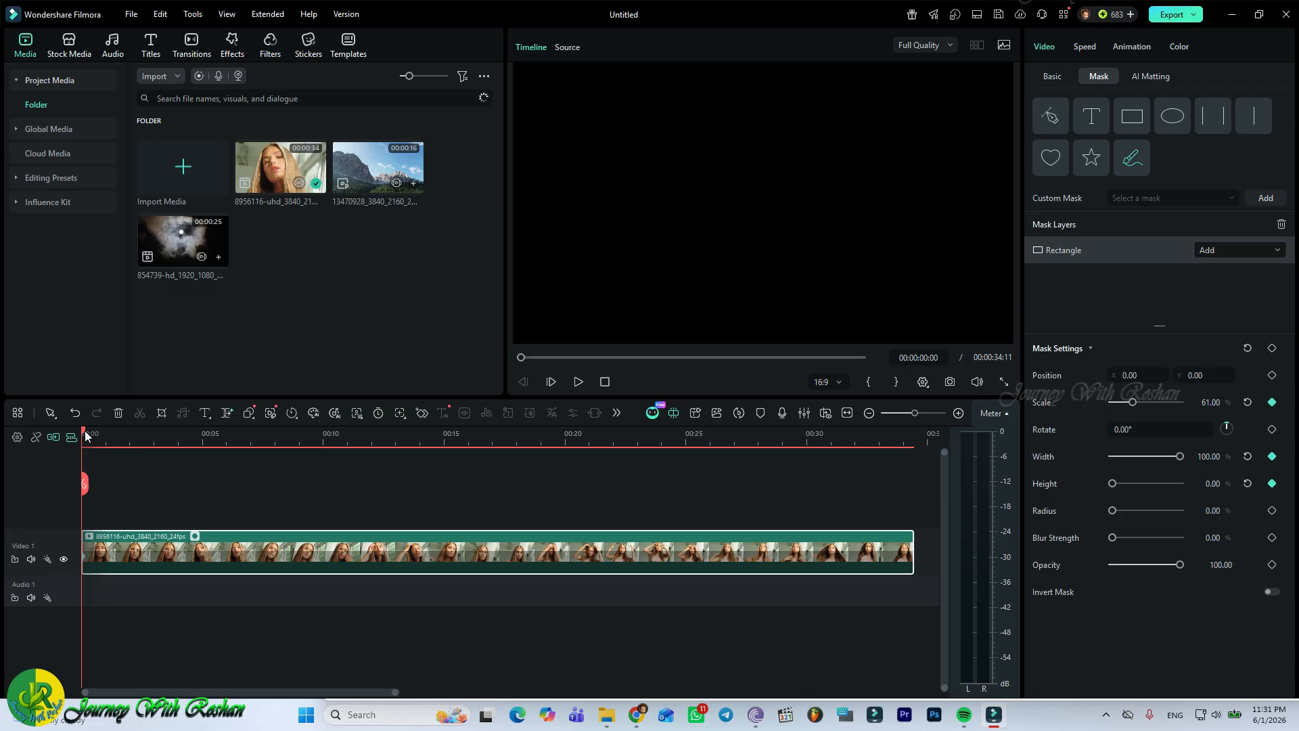
pyautogui.moveTo(91, 432); pyautogui.dragTo(125, 431)
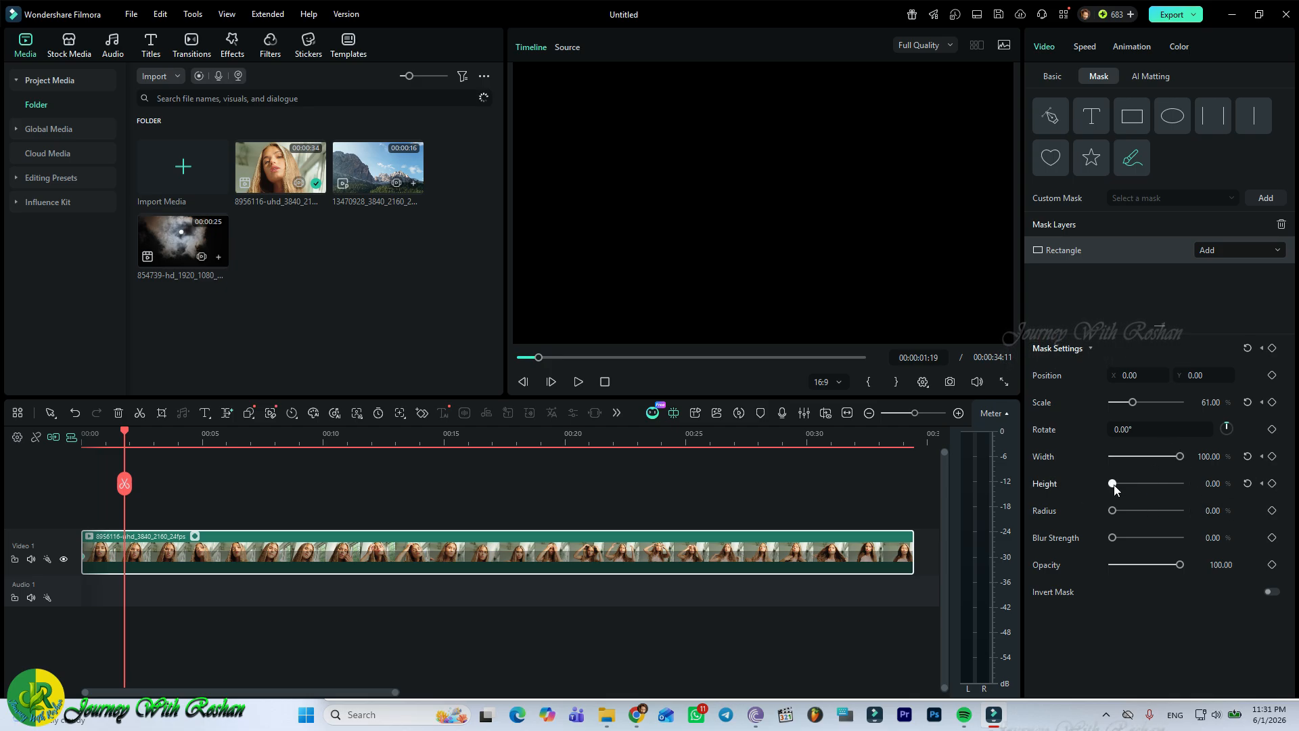
pyautogui.moveTo(1113, 485); pyautogui.dragTo(1184, 489)
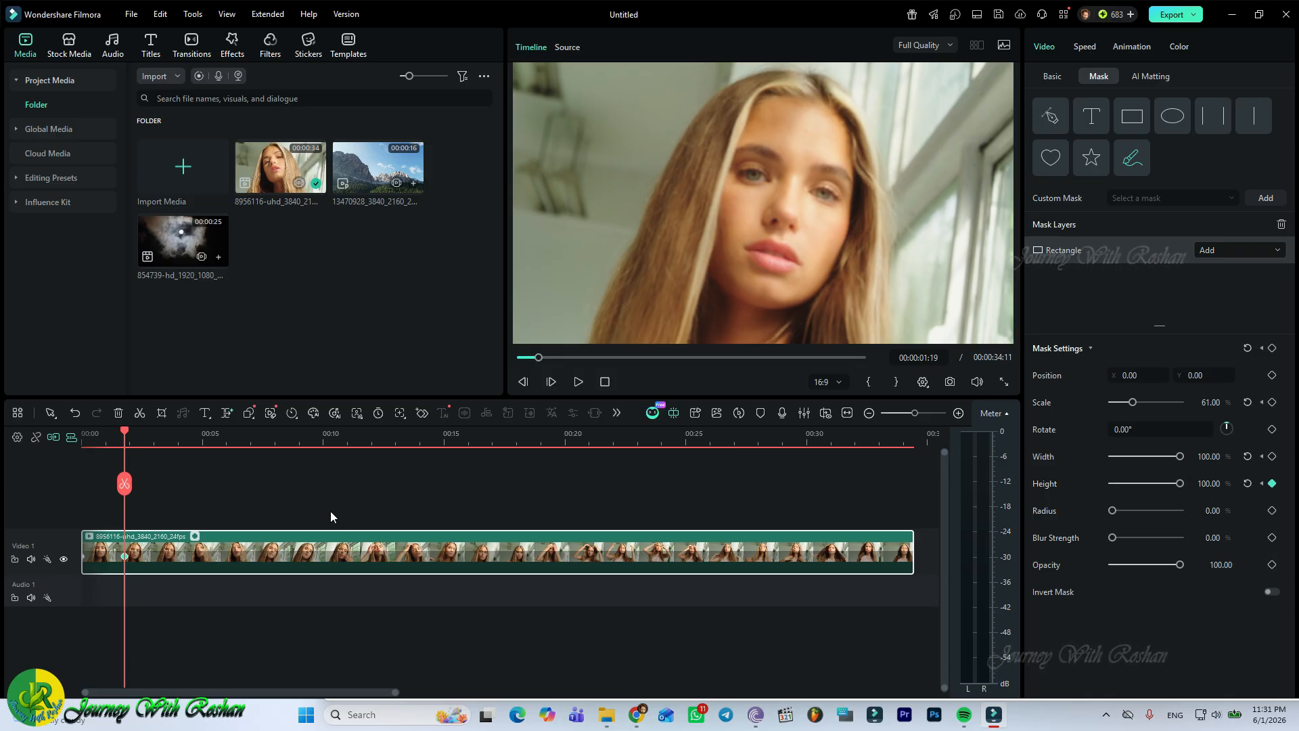
# Step: Play the timeline from the start twice to review the mask's height animation
pyautogui.click(114, 440)
pyautogui.moveTo(113, 442); pyautogui.dragTo(75, 448)
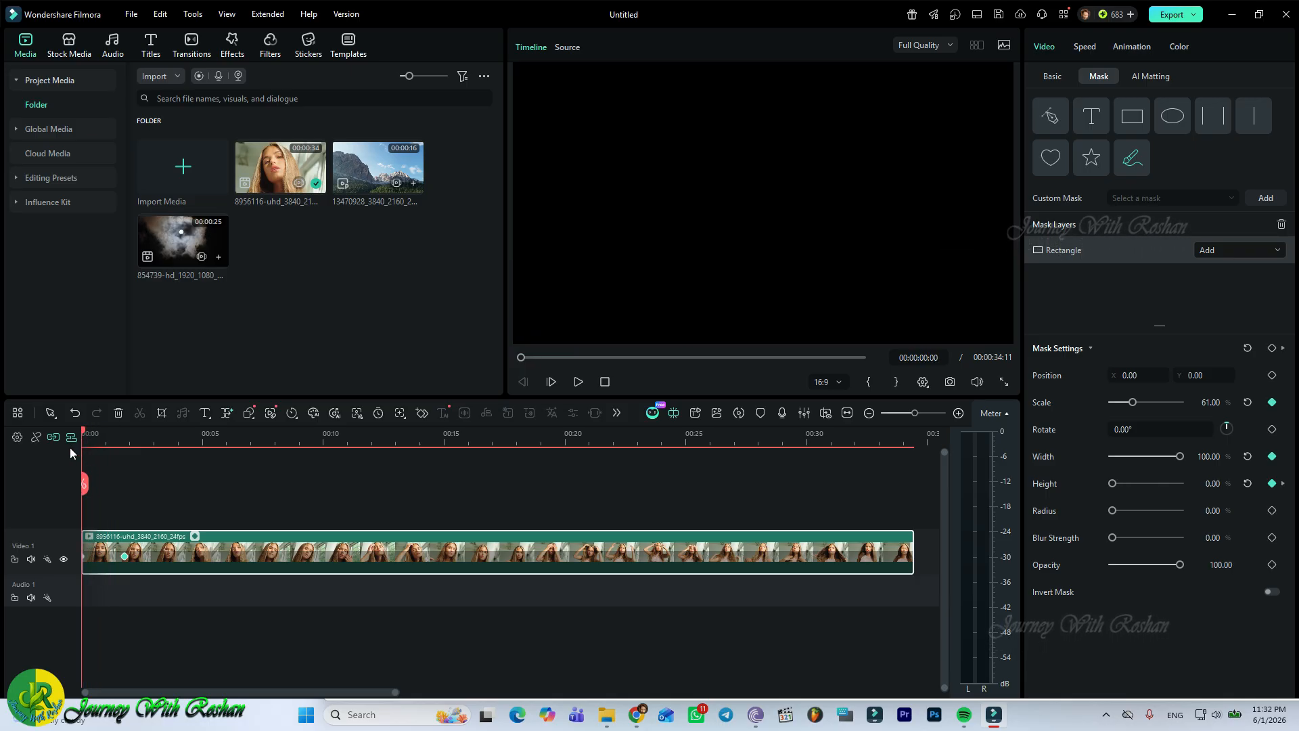
pyautogui.click(580, 386)
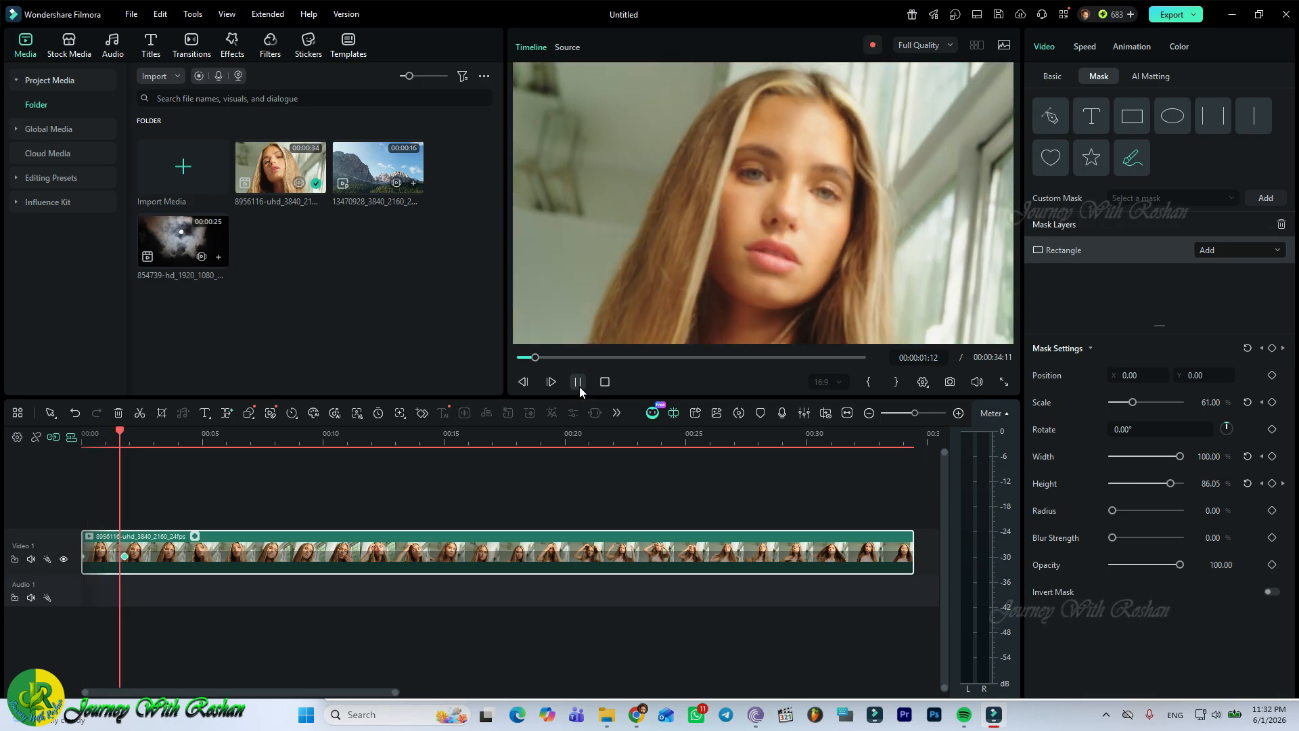
pyautogui.click(579, 387)
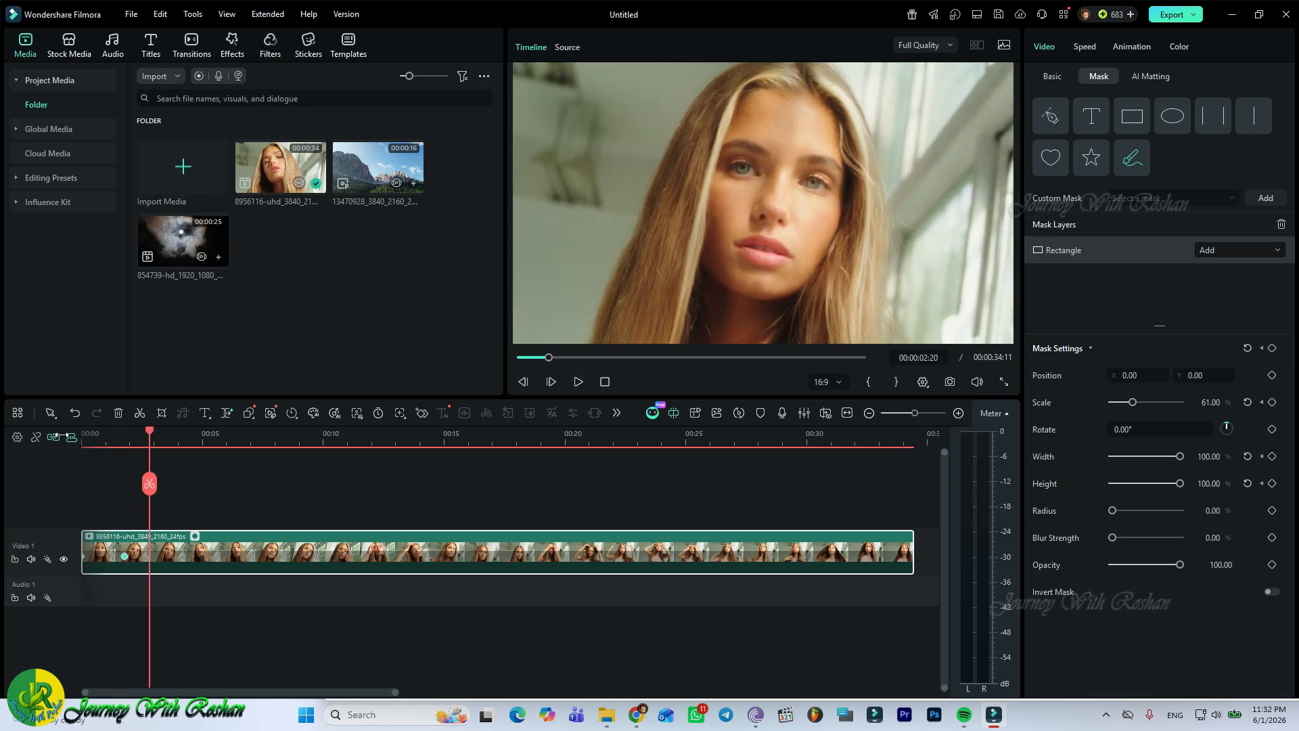
pyautogui.moveTo(150, 440); pyautogui.dragTo(71, 468)
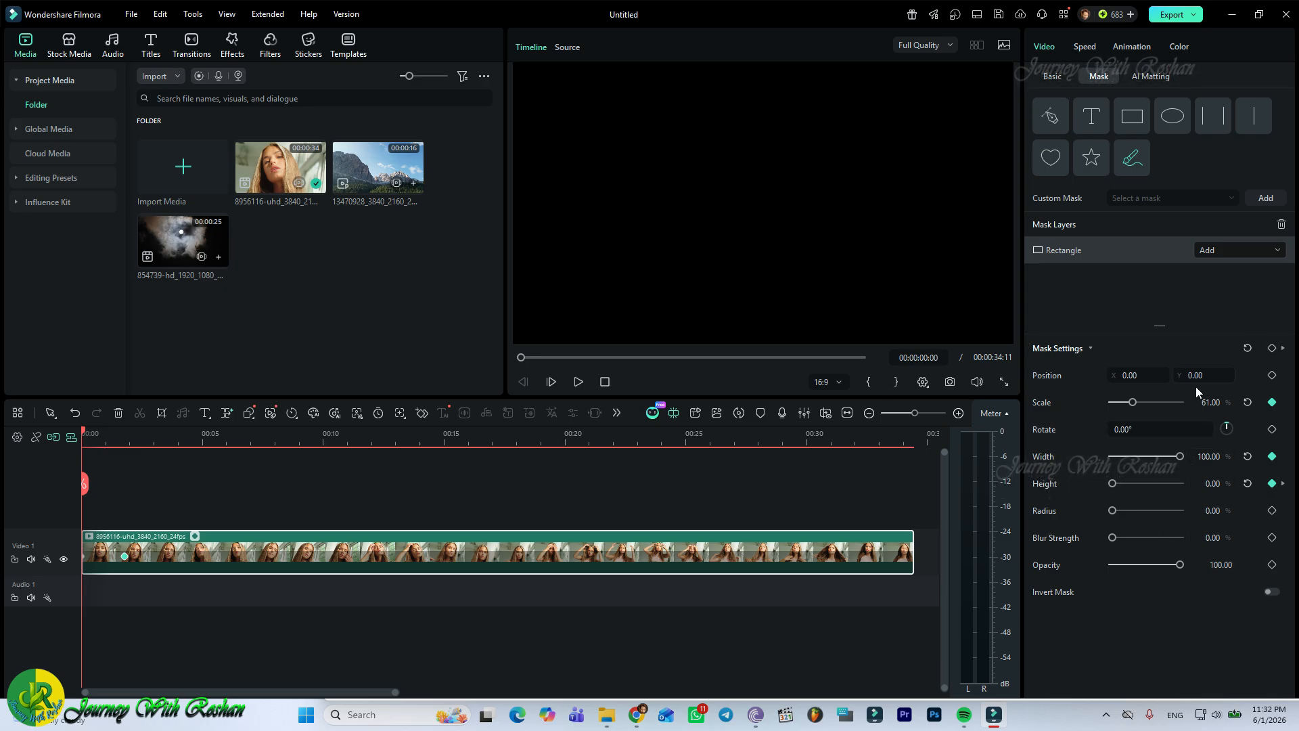
pyautogui.click(580, 383)
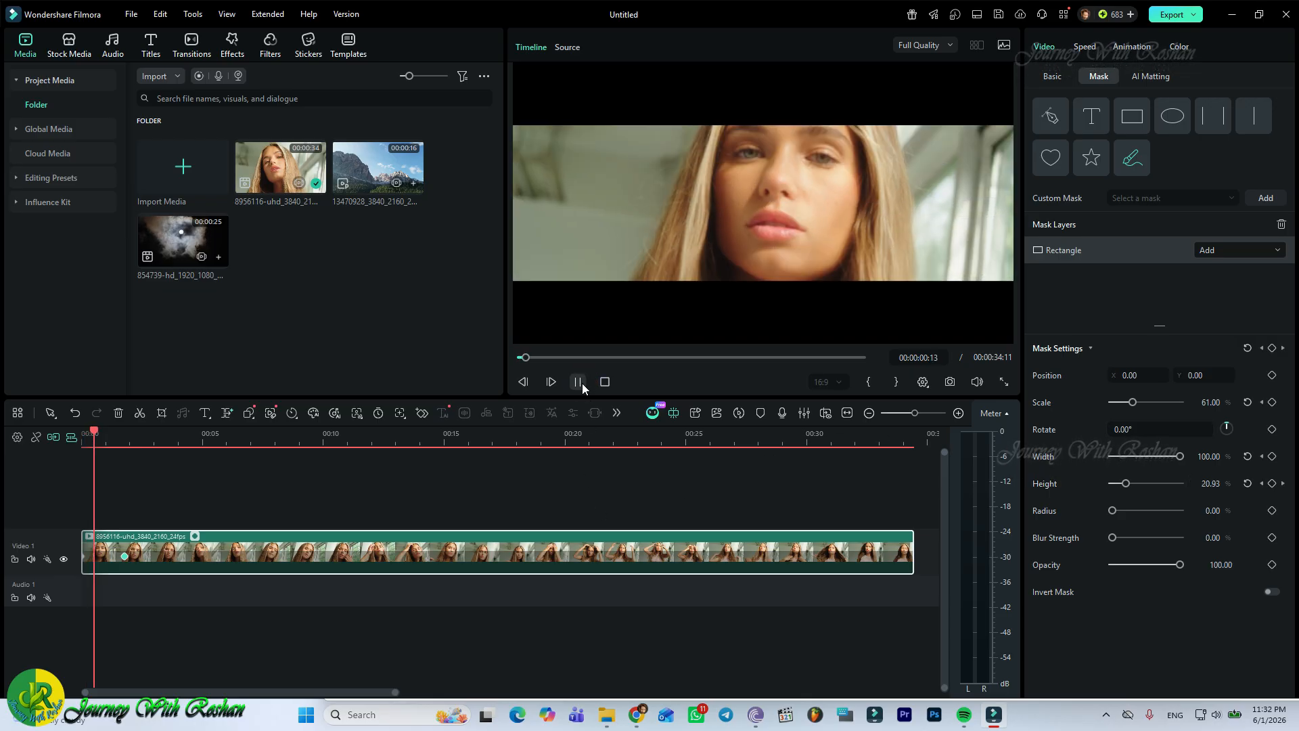
pyautogui.click(580, 382)
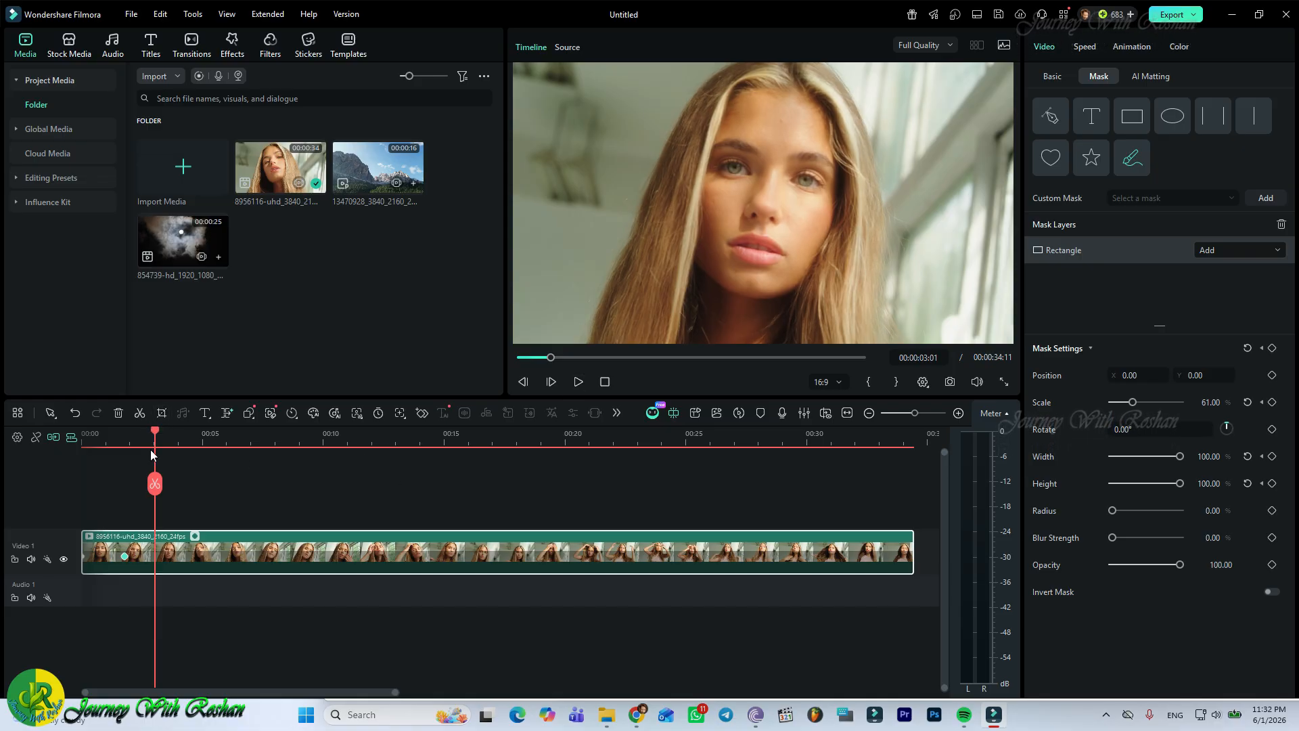
# Step: Keyframe the mask's width at 34% at 00:00:03:11 and at 100% on the earlier 00:00:01:19 keyframe
pyautogui.moveTo(155, 438)
pyautogui.mouseDown()
pyautogui.moveTo(76, 444)
pyautogui.moveTo(171, 453)
pyautogui.mouseUp()
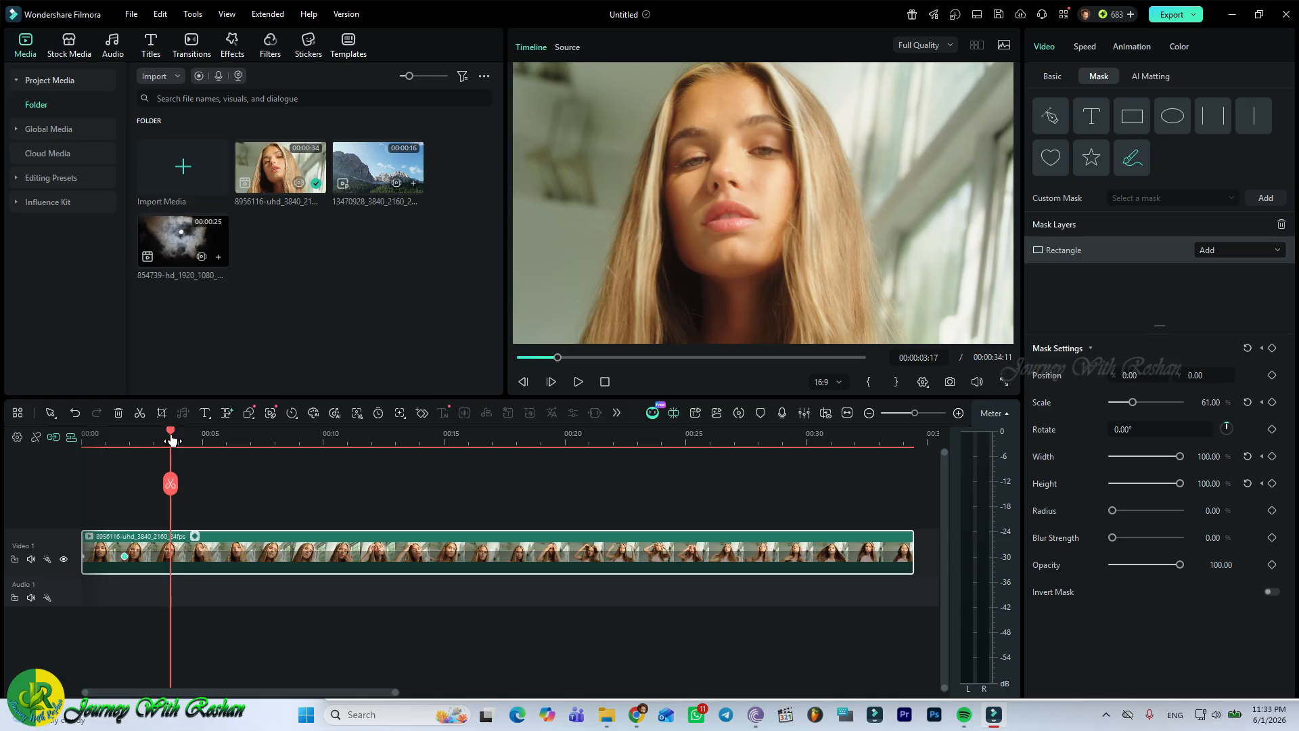
pyautogui.moveTo(172, 440); pyautogui.dragTo(166, 441)
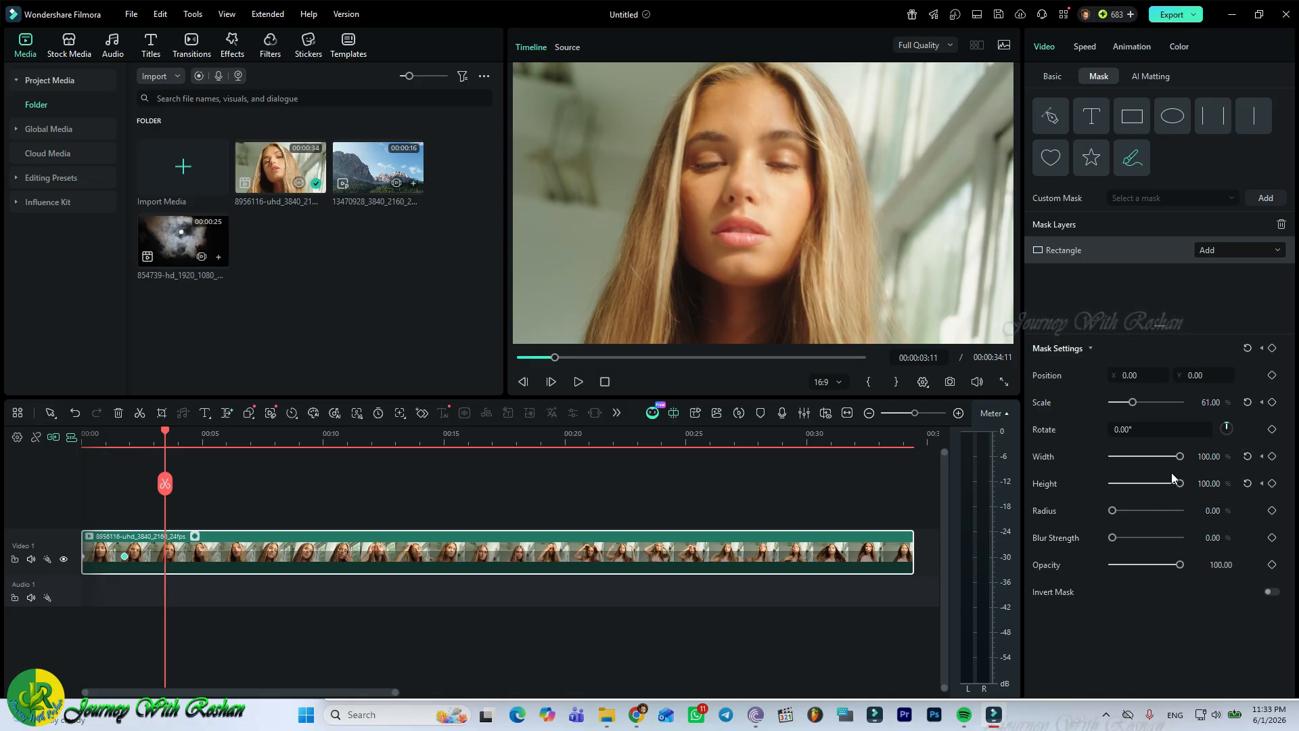
pyautogui.moveTo(1182, 462); pyautogui.dragTo(1135, 471)
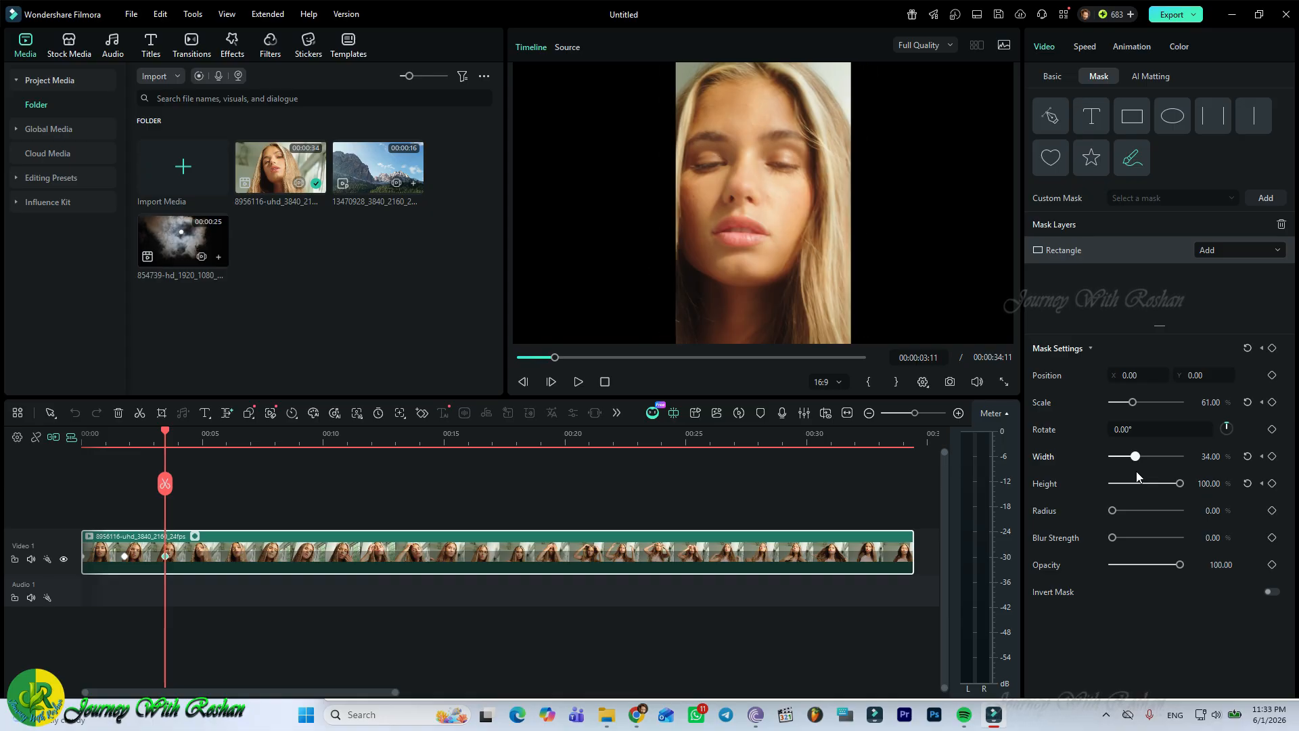
pyautogui.moveTo(1136, 473); pyautogui.dragTo(1135, 473)
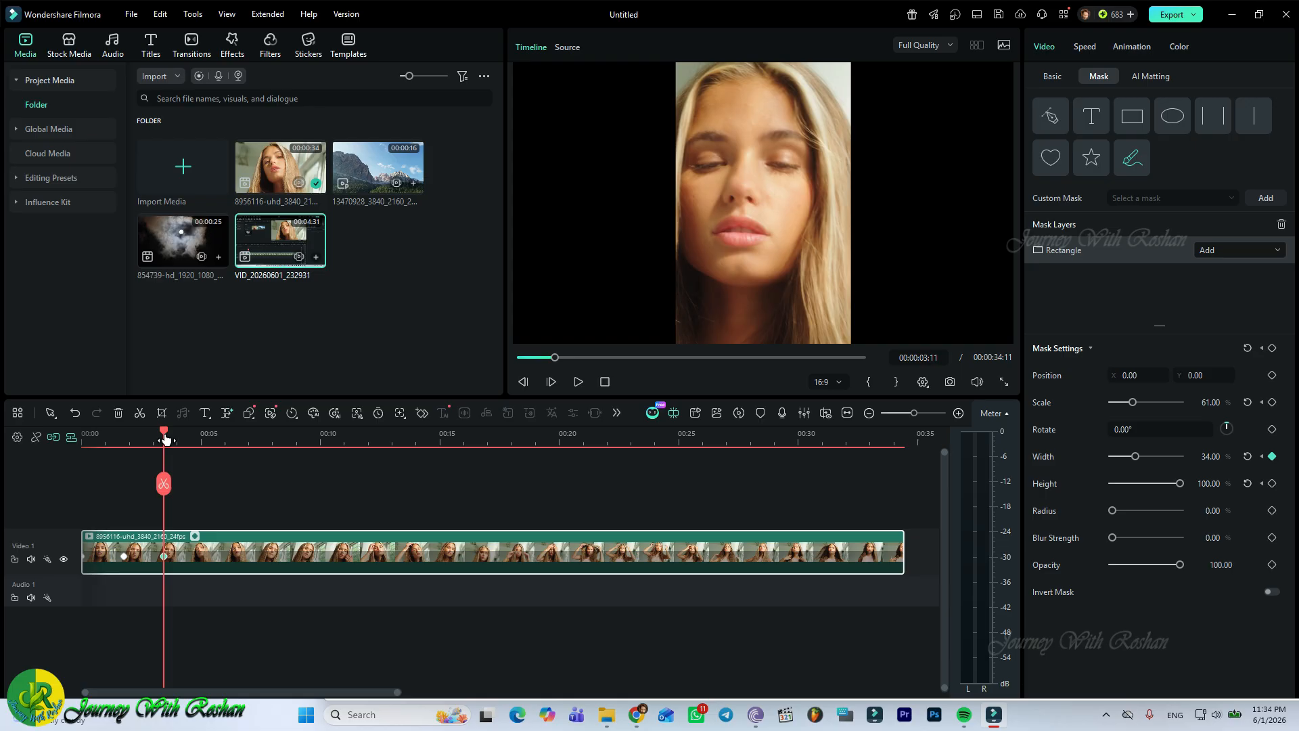
pyautogui.moveTo(164, 438); pyautogui.dragTo(122, 451)
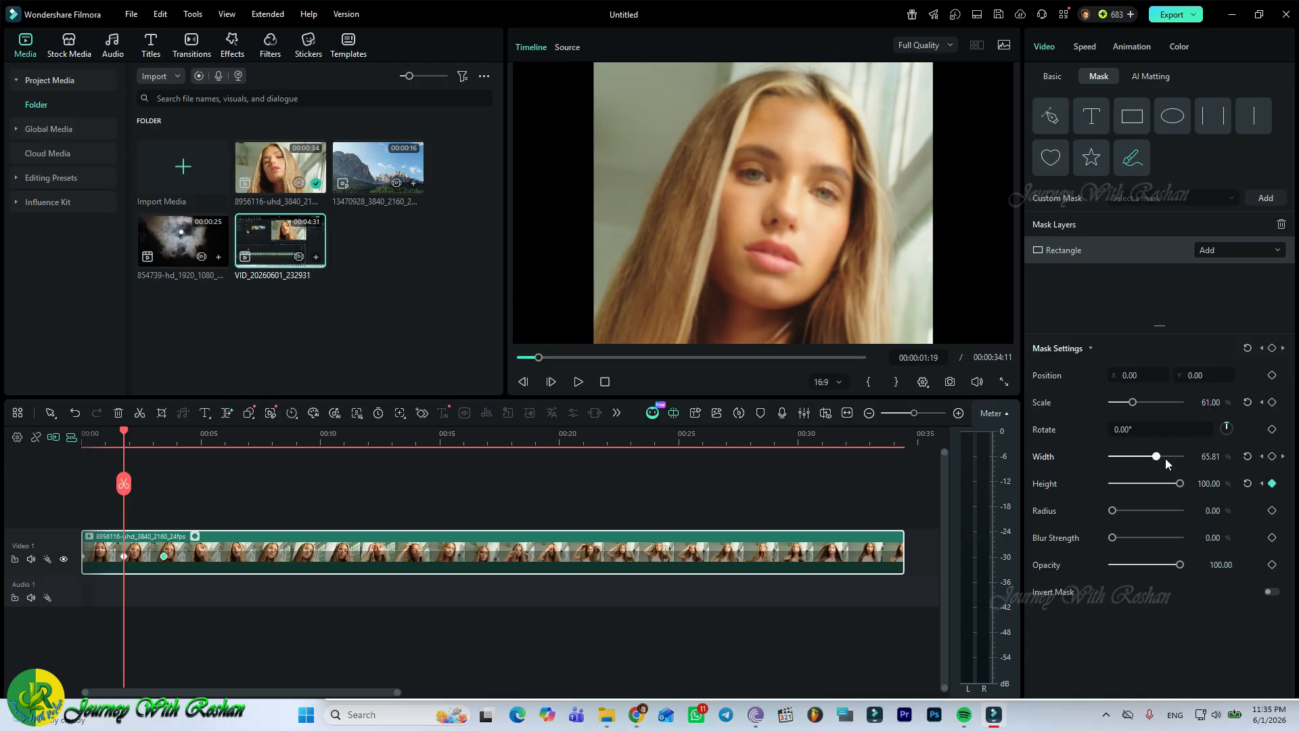
pyautogui.moveTo(1161, 462); pyautogui.dragTo(1202, 462)
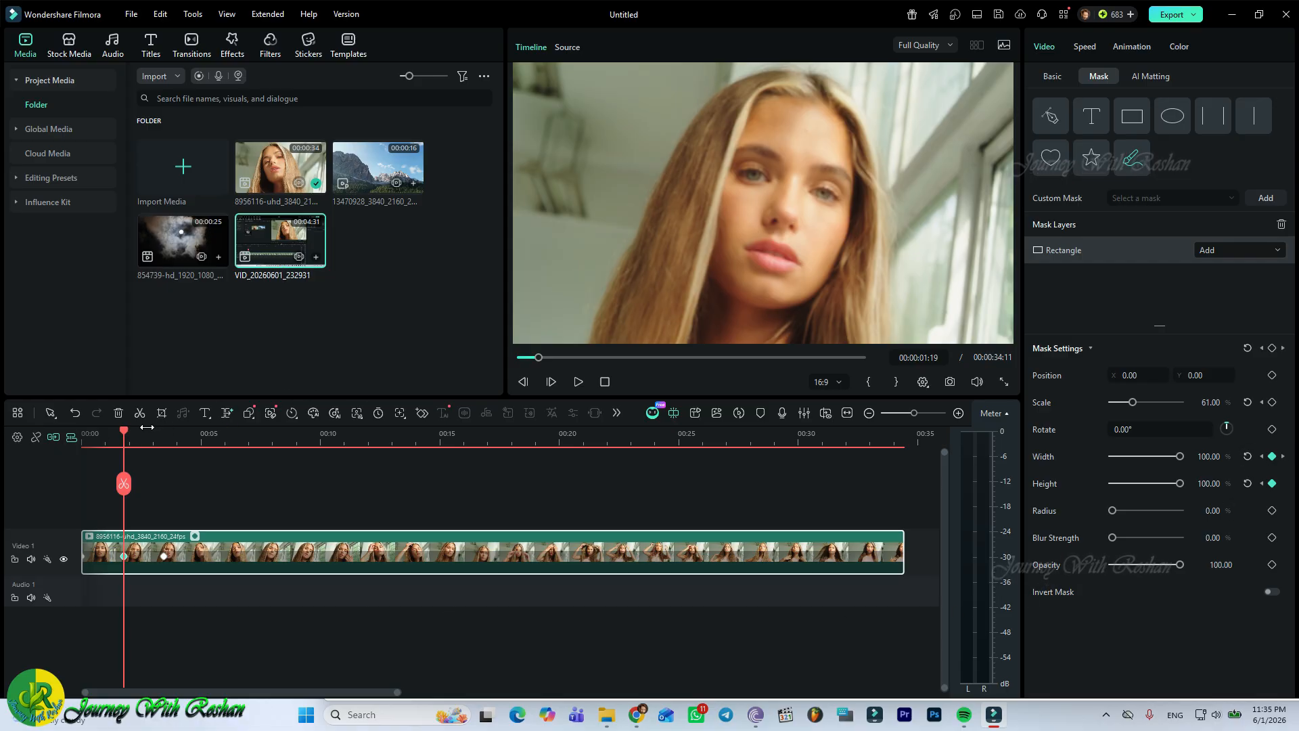
# Step: Keyframe the mask's width at 100% with the playhead at 00:00:05:02
pyautogui.moveTo(124, 436); pyautogui.dragTo(124, 467)
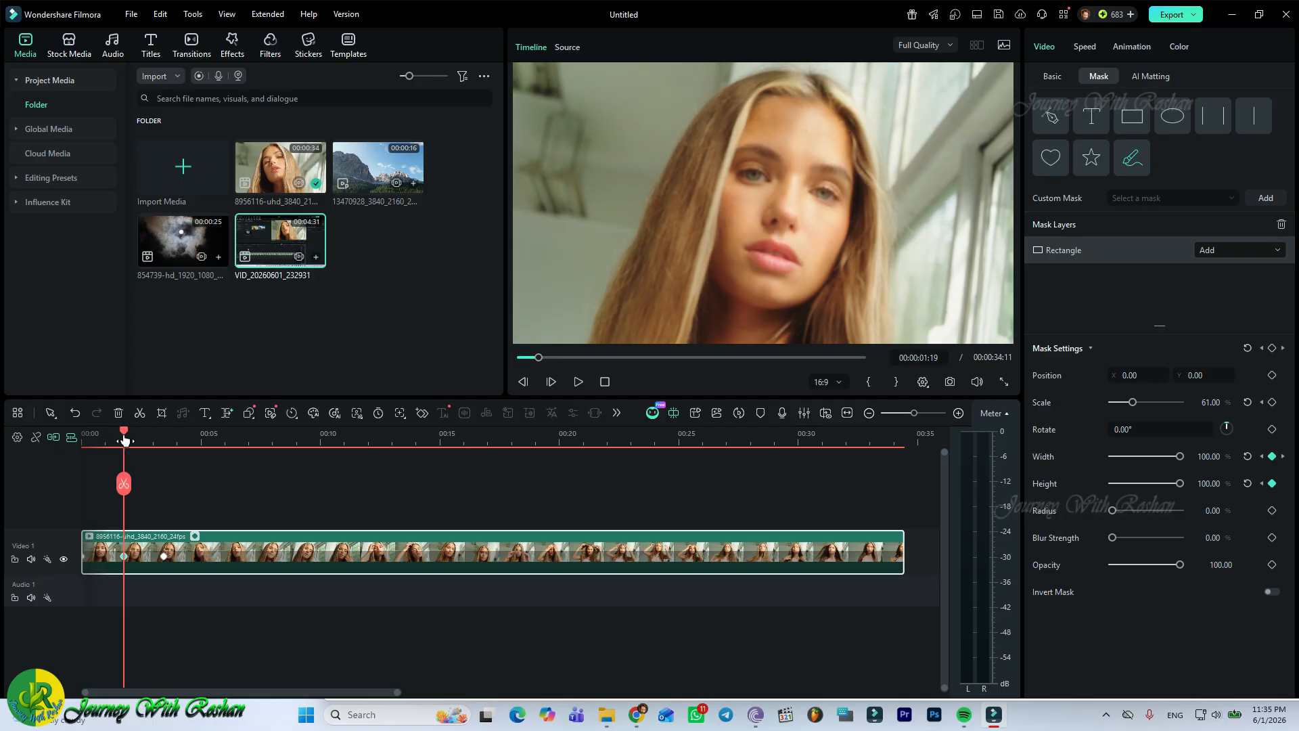
pyautogui.moveTo(124, 440)
pyautogui.mouseDown()
pyautogui.moveTo(77, 444)
pyautogui.moveTo(155, 460)
pyautogui.moveTo(124, 460)
pyautogui.mouseUp()
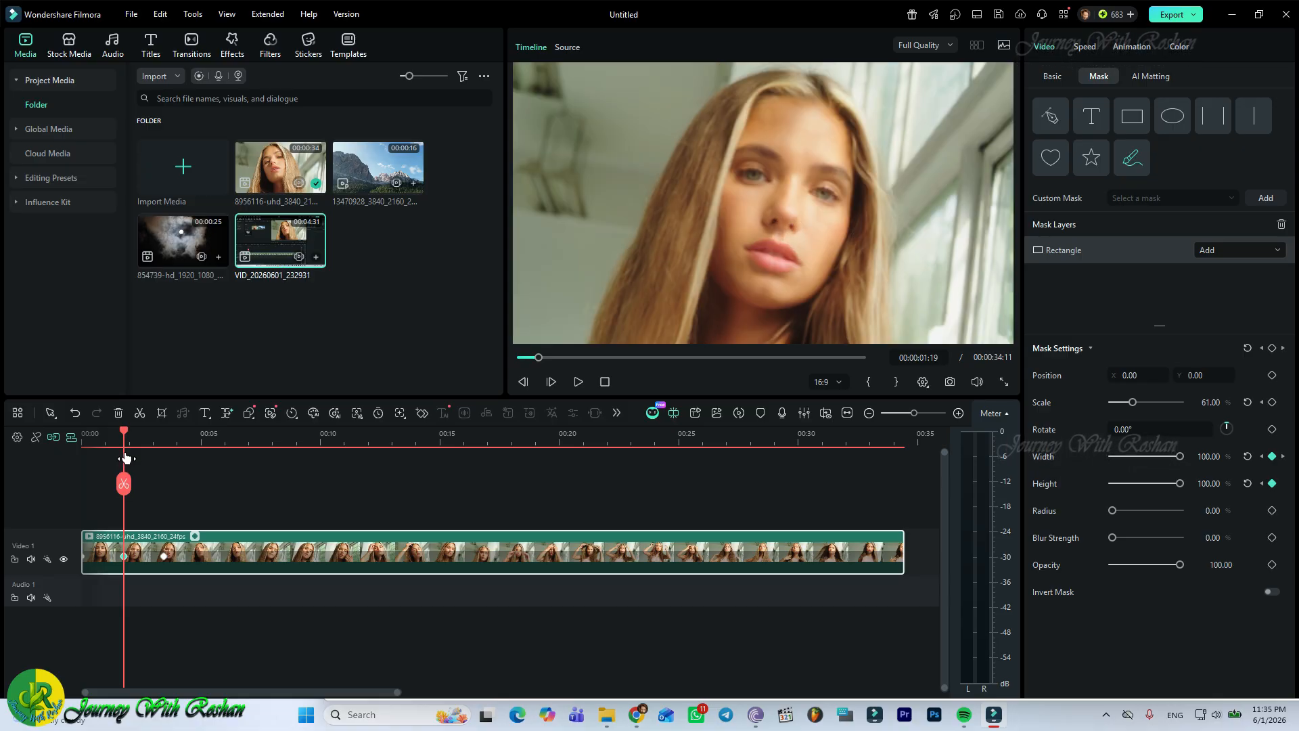
pyautogui.moveTo(125, 459); pyautogui.dragTo(204, 535)
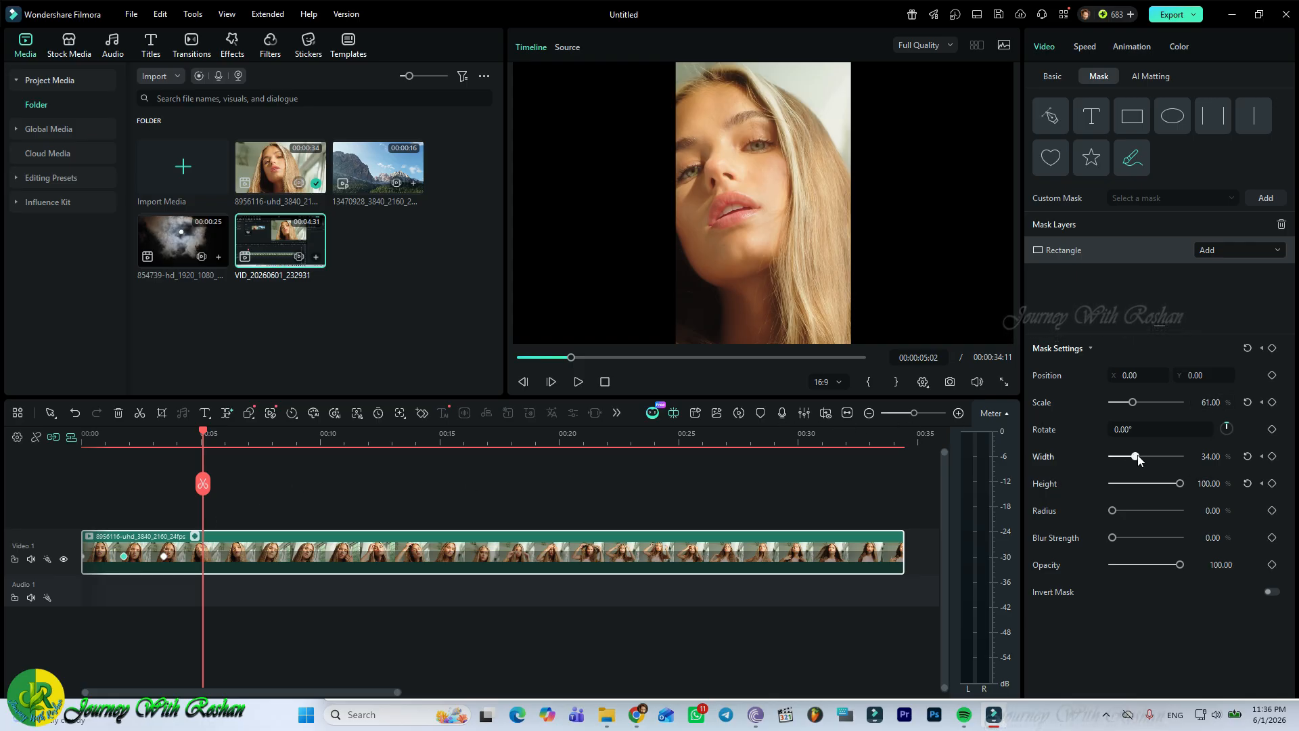
pyautogui.moveTo(1136, 458); pyautogui.dragTo(1211, 463)
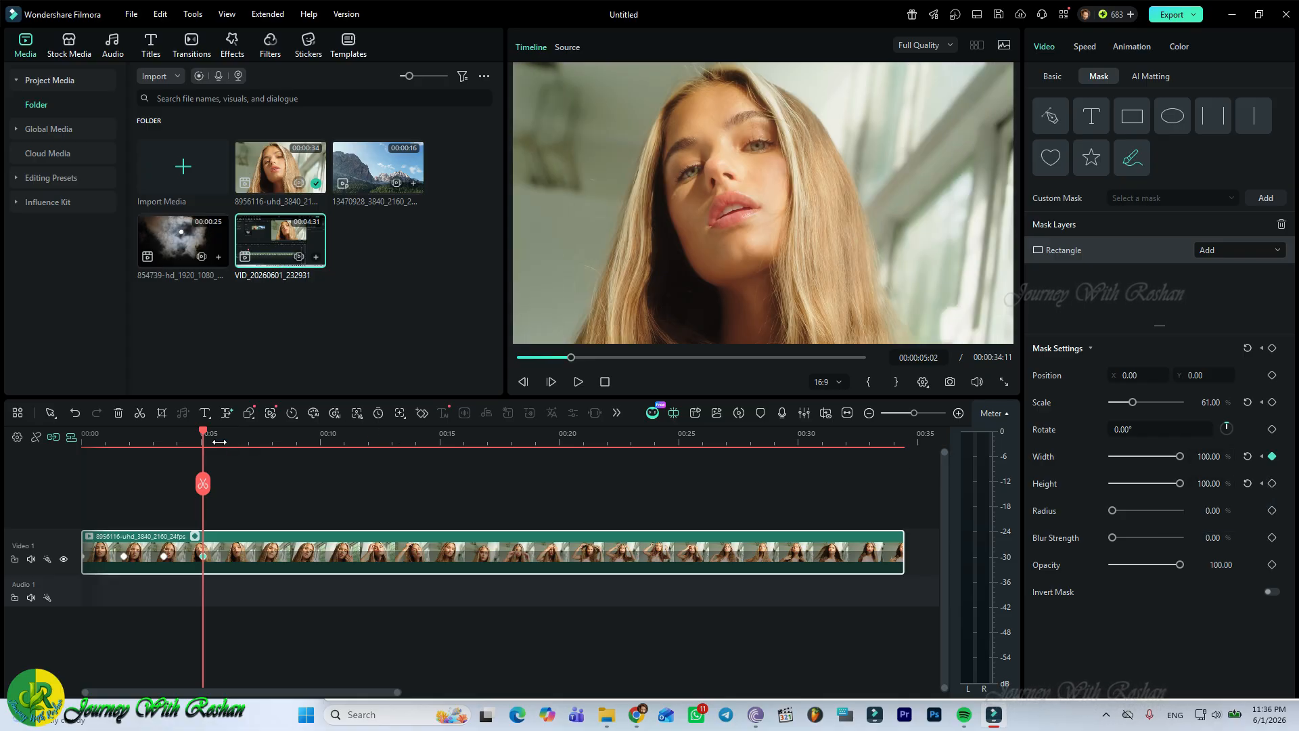
# Step: Play the timeline from the start to review the full sequence of mask height and width animations
pyautogui.moveTo(203, 431); pyautogui.dragTo(69, 439)
pyautogui.click(577, 384)
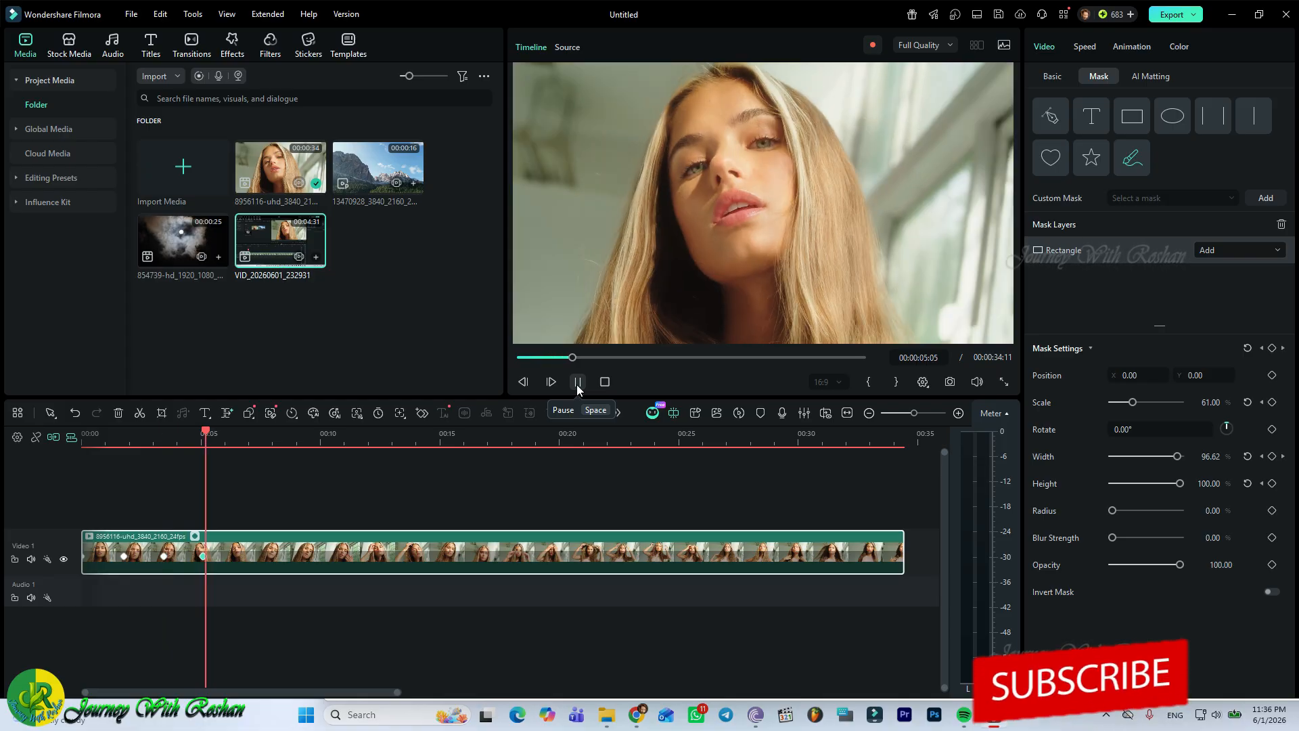
pyautogui.click(577, 383)
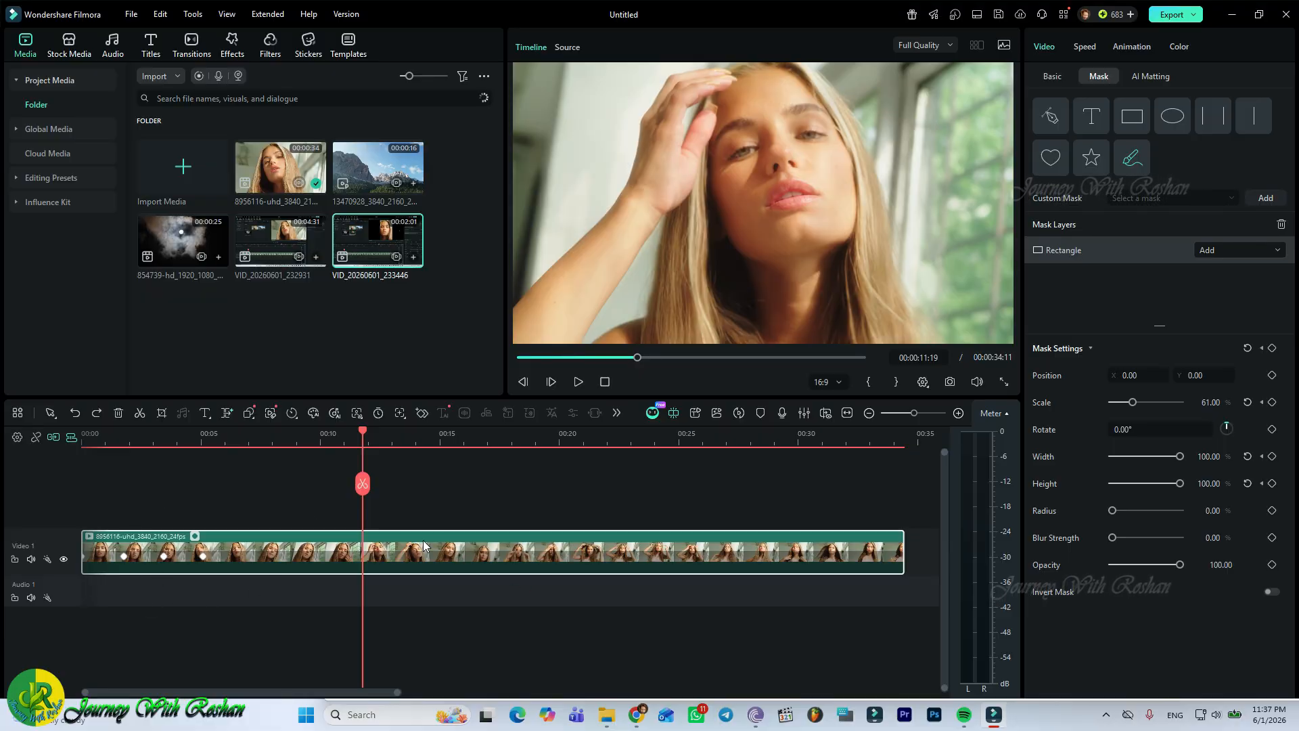
# Step: Split the clip at 00:00:11:19 and delete the rectangle mask from the second part
pyautogui.click(365, 485)
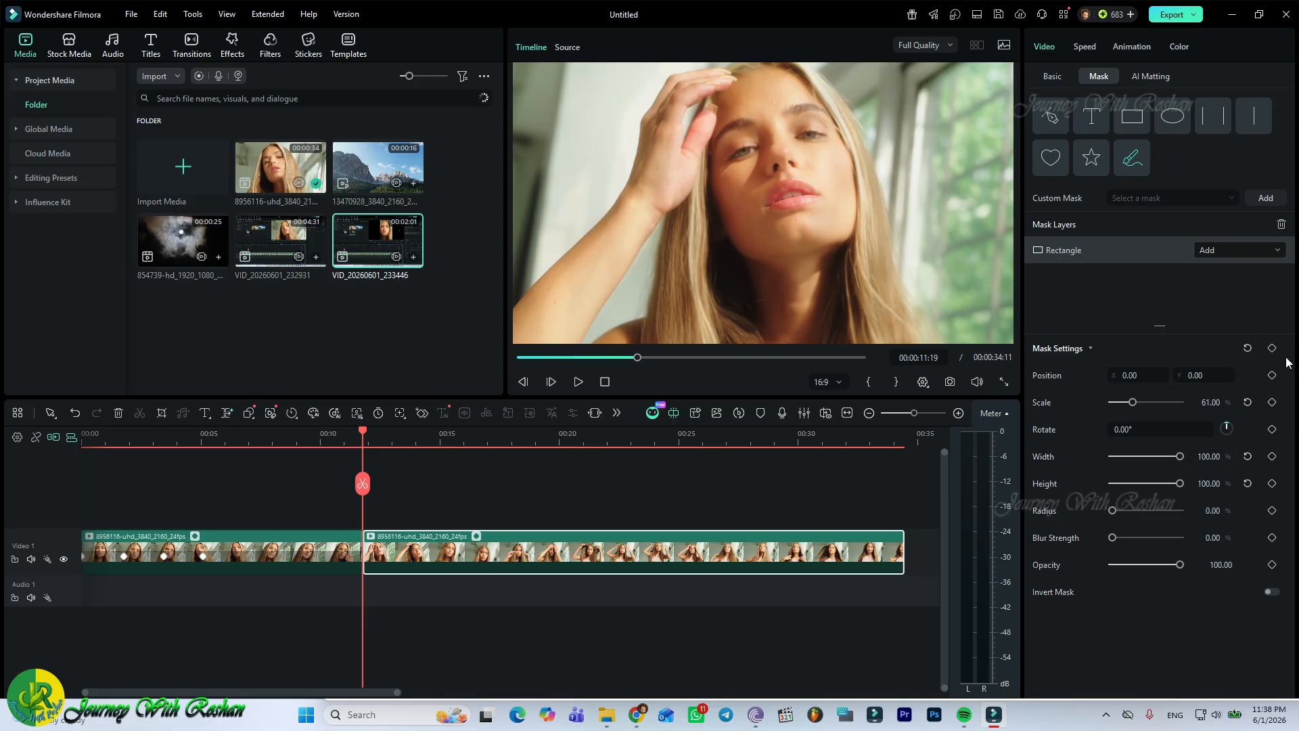
pyautogui.click(1281, 226)
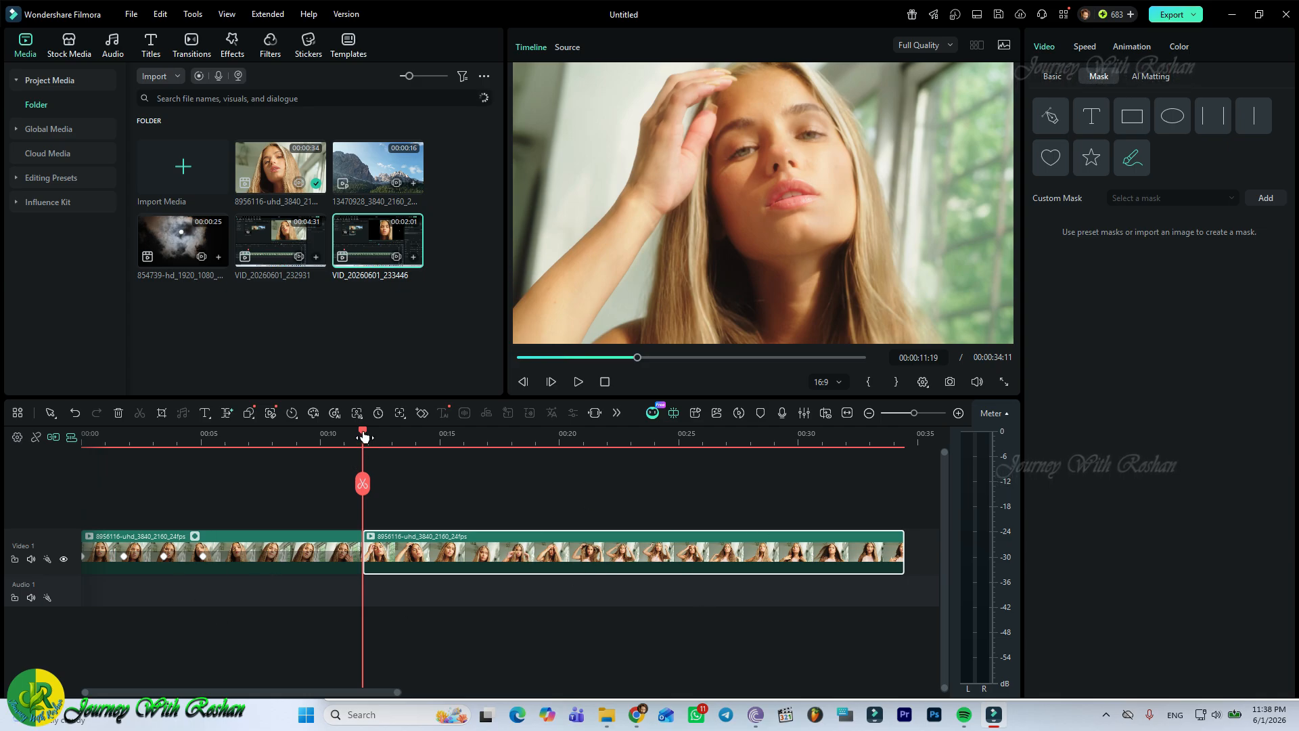
# Step: Add a new rectangle mask to the second clip part at 00:00:13:22 and widen it to about 52%
pyautogui.moveTo(363, 439); pyautogui.dragTo(414, 435)
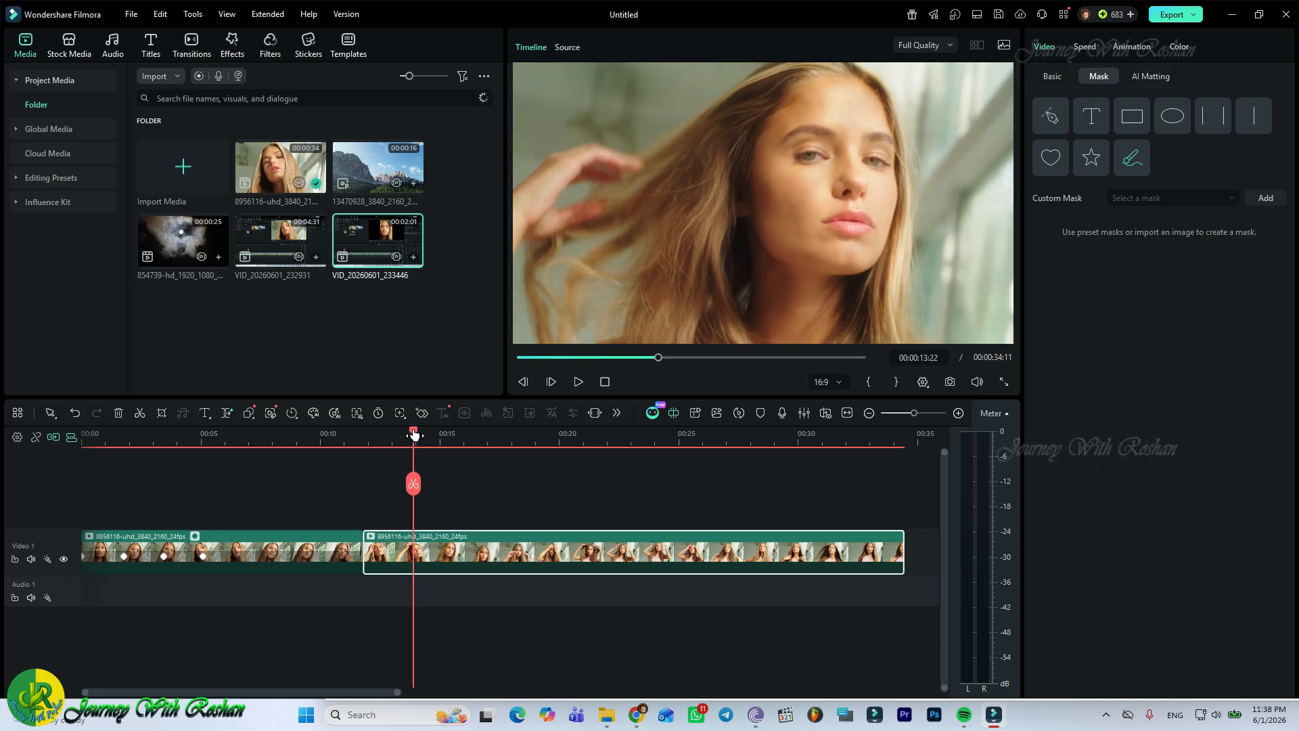
pyautogui.click(1135, 116)
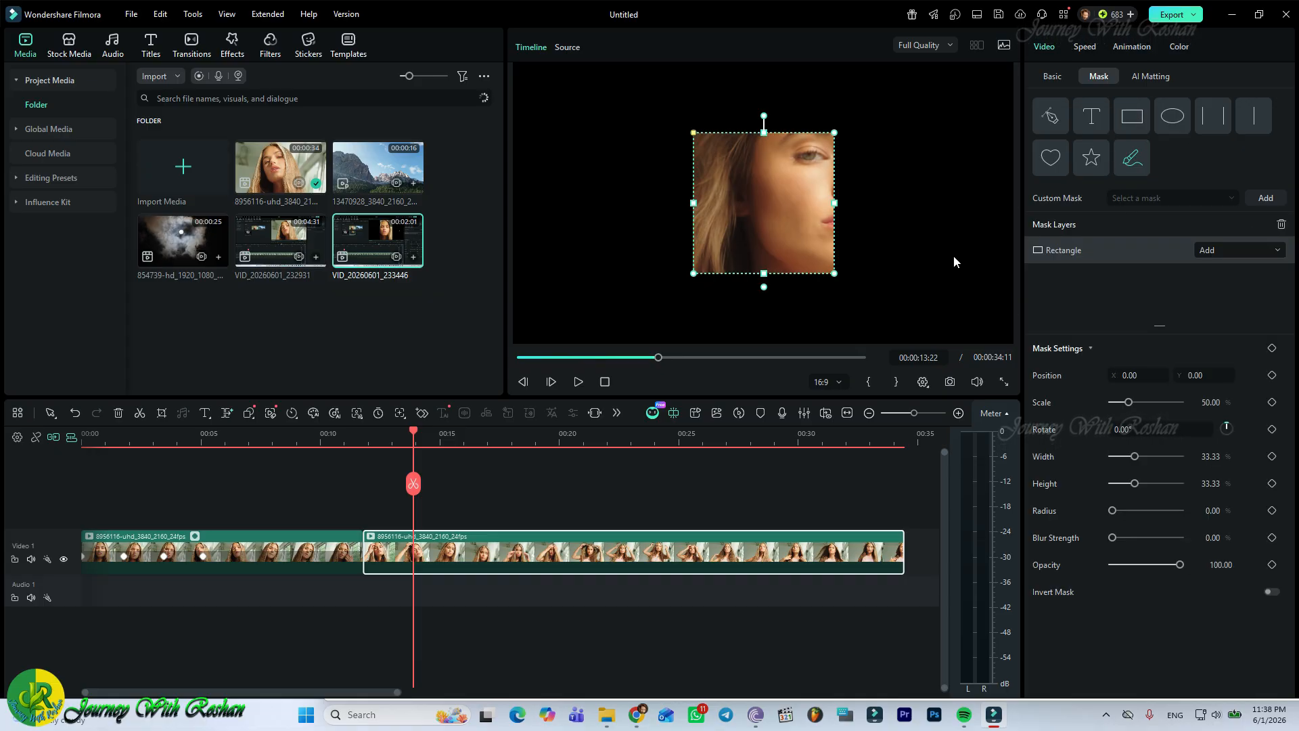
pyautogui.moveTo(688, 201); pyautogui.dragTo(645, 202)
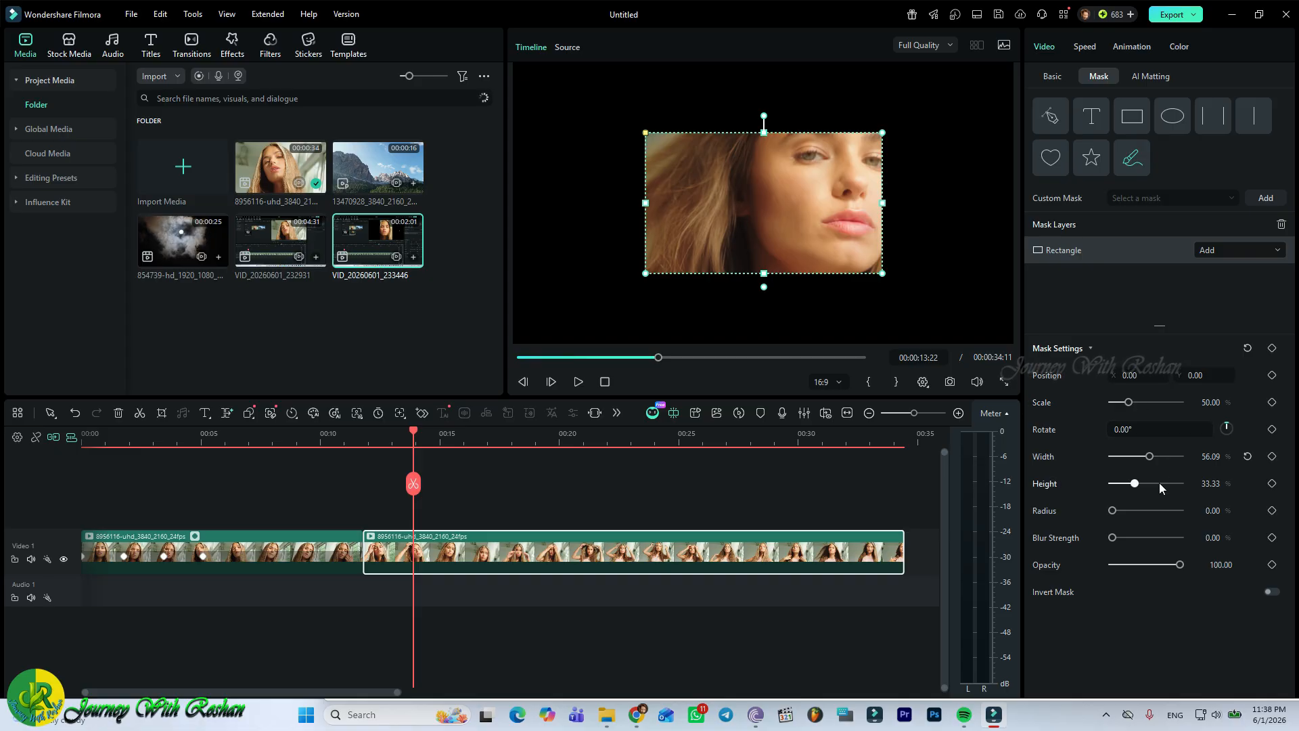
pyautogui.click(1248, 459)
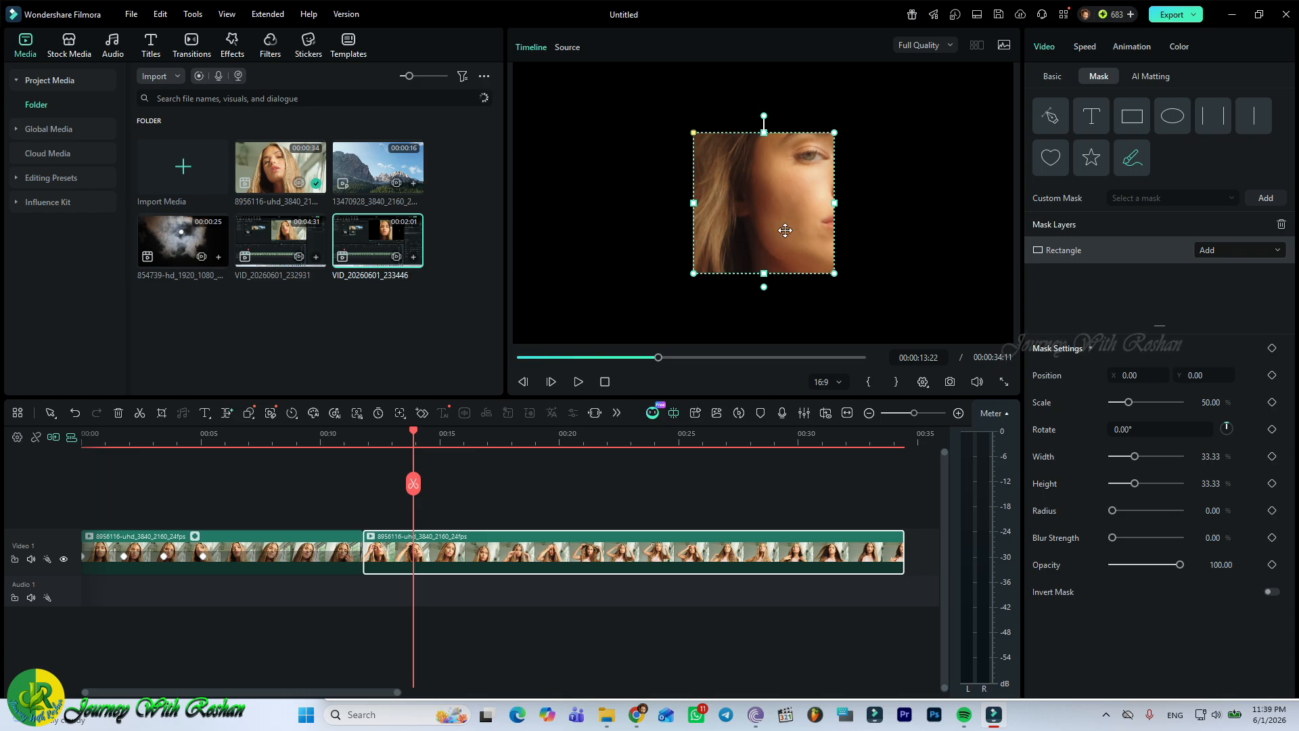
pyautogui.moveTo(693, 202); pyautogui.dragTo(653, 203)
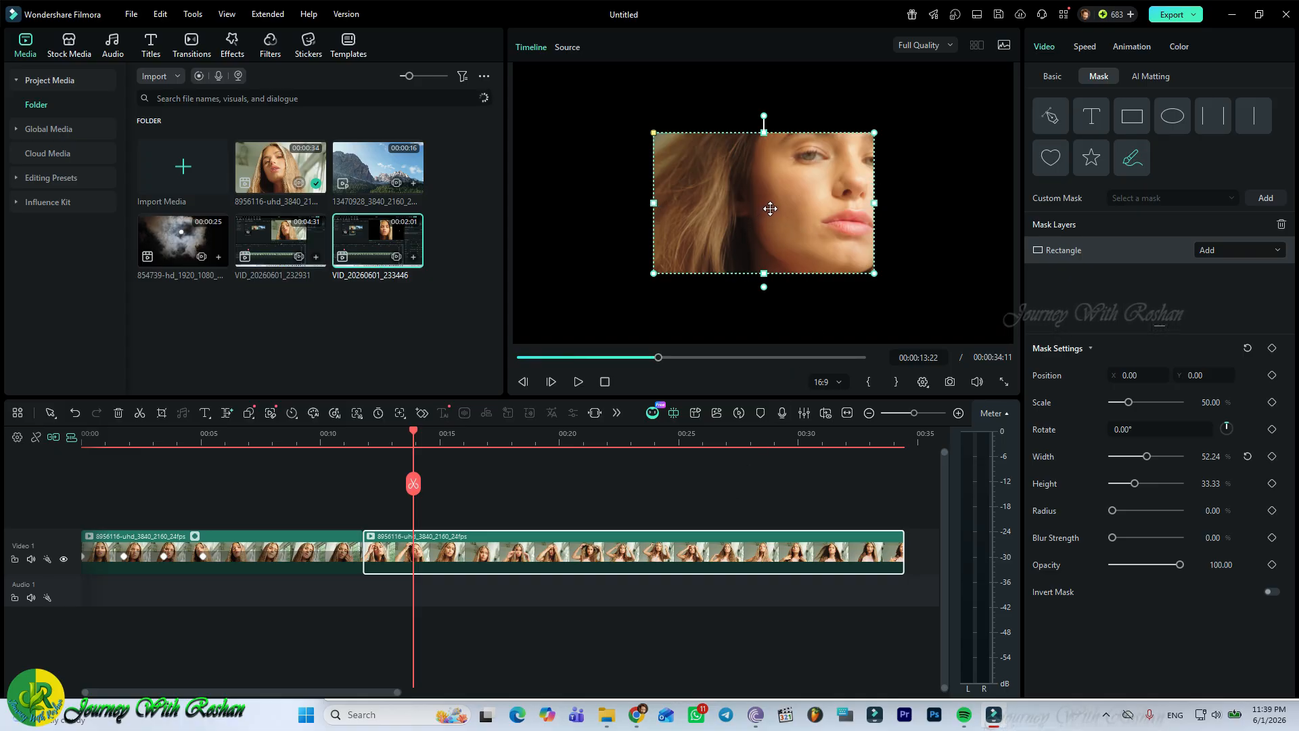
# Step: Move the rectangle mask to the frame's left edge at X -1073.65 and keyframe its position at 00:00:13:22
pyautogui.moveTo(770, 209); pyautogui.dragTo(684, 212)
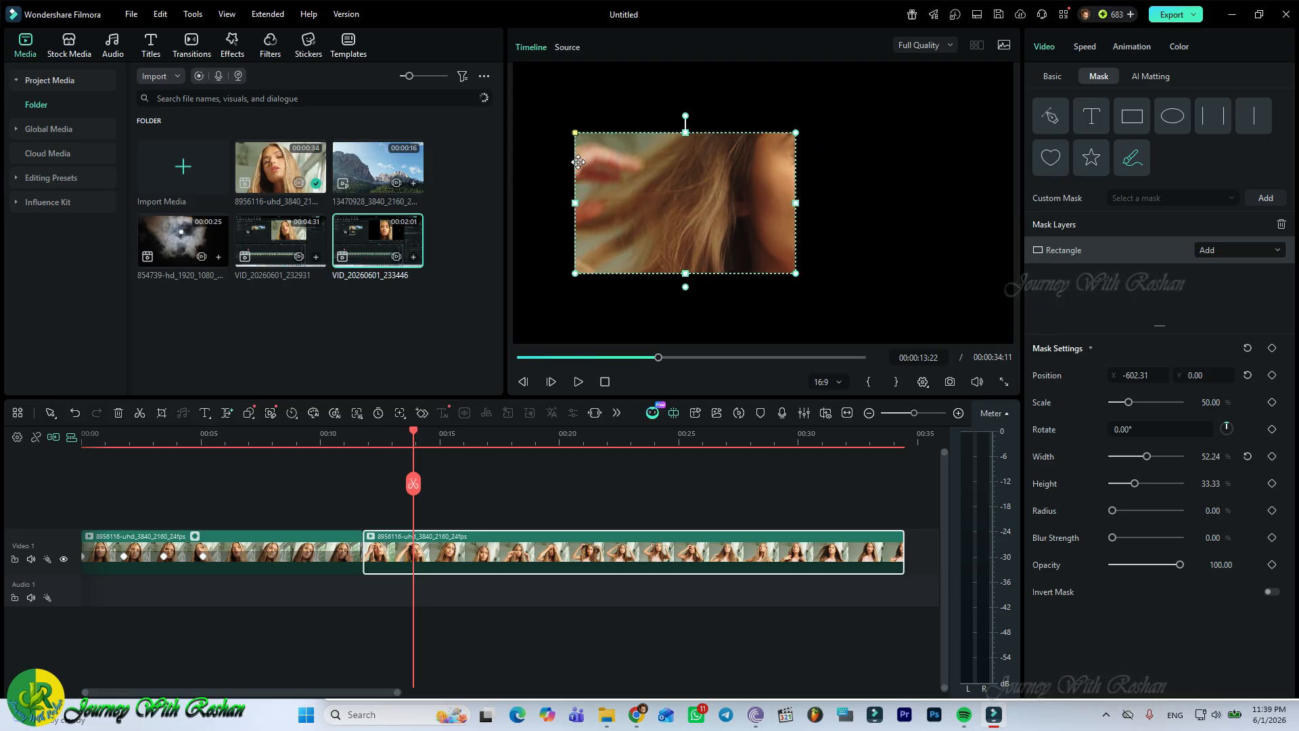
pyautogui.moveTo(697, 198); pyautogui.dragTo(656, 201)
pyautogui.moveTo(654, 201)
pyautogui.mouseDown()
pyautogui.moveTo(492, 200)
pyautogui.moveTo(717, 203)
pyautogui.moveTo(637, 195)
pyautogui.mouseUp()
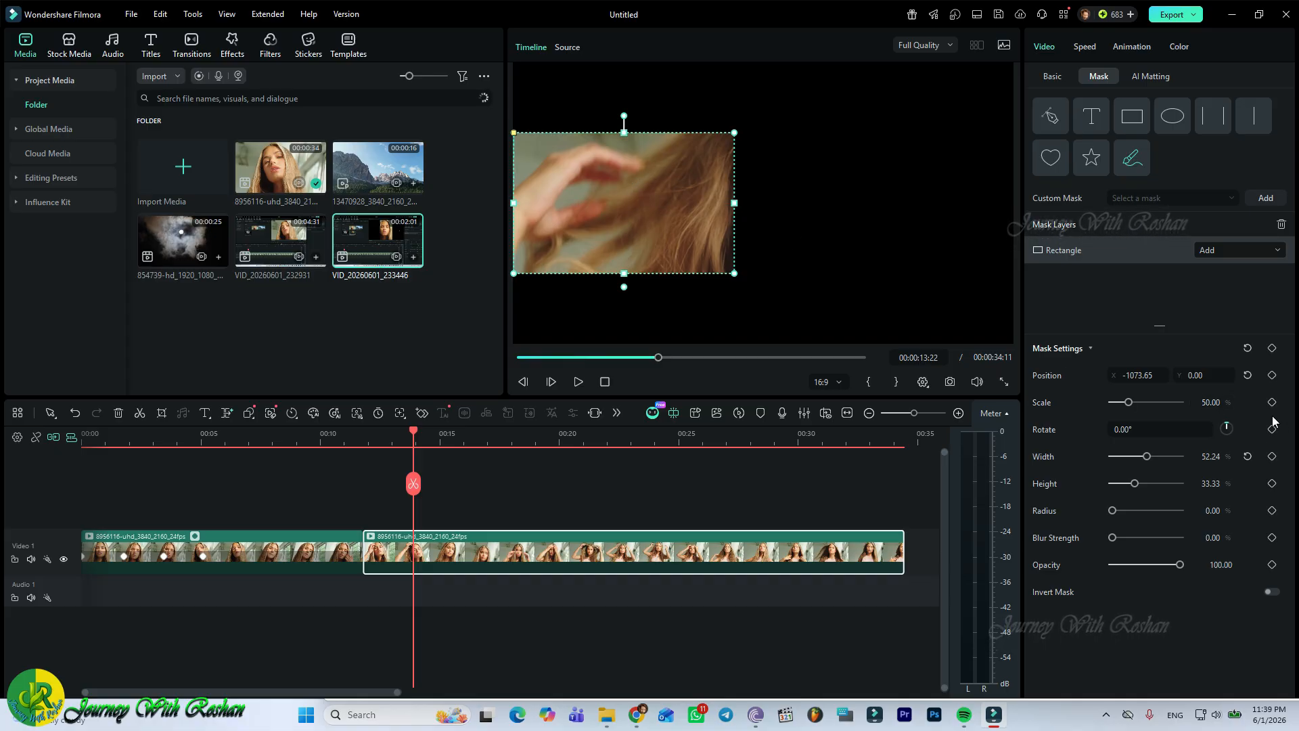
pyautogui.click(1272, 376)
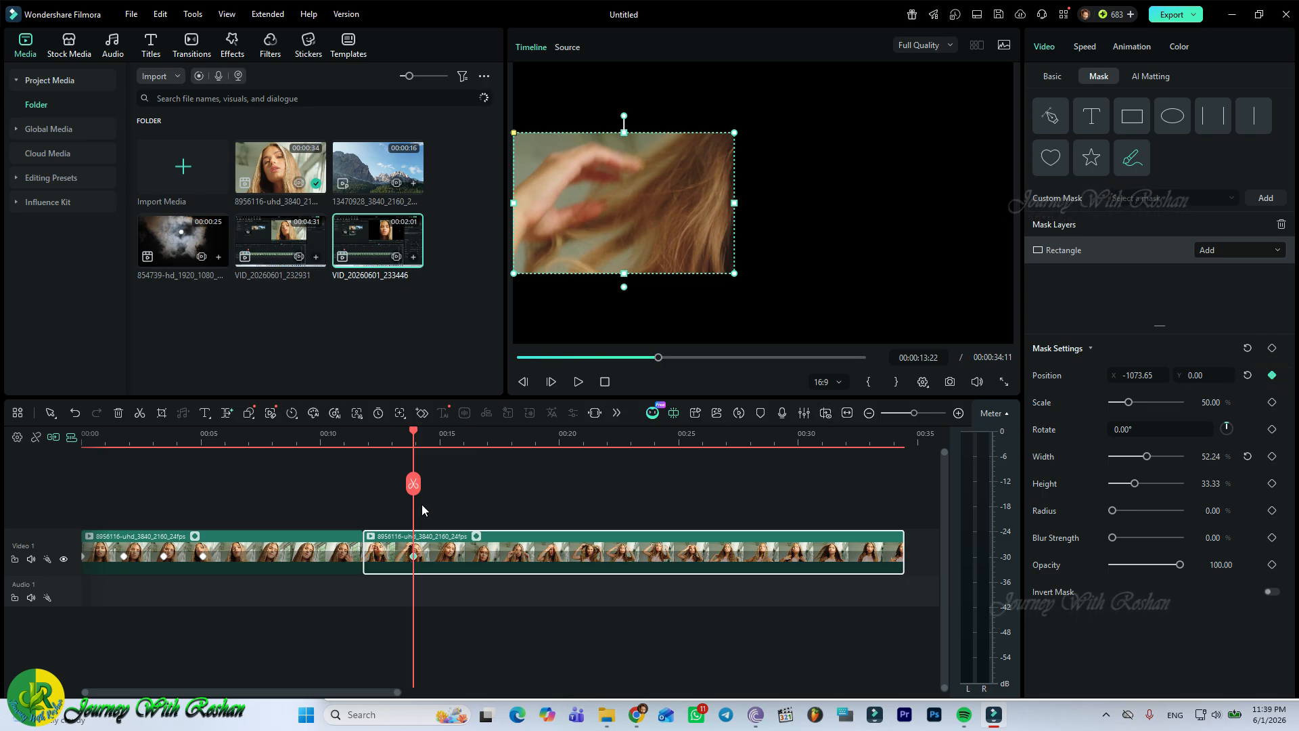
# Step: Keyframe the rectangle mask's position at 00:00:17:17 with the mask moved to the frame's right edge at X 1073.65
pyautogui.click(414, 433)
pyautogui.moveTo(414, 433); pyautogui.dragTo(505, 444)
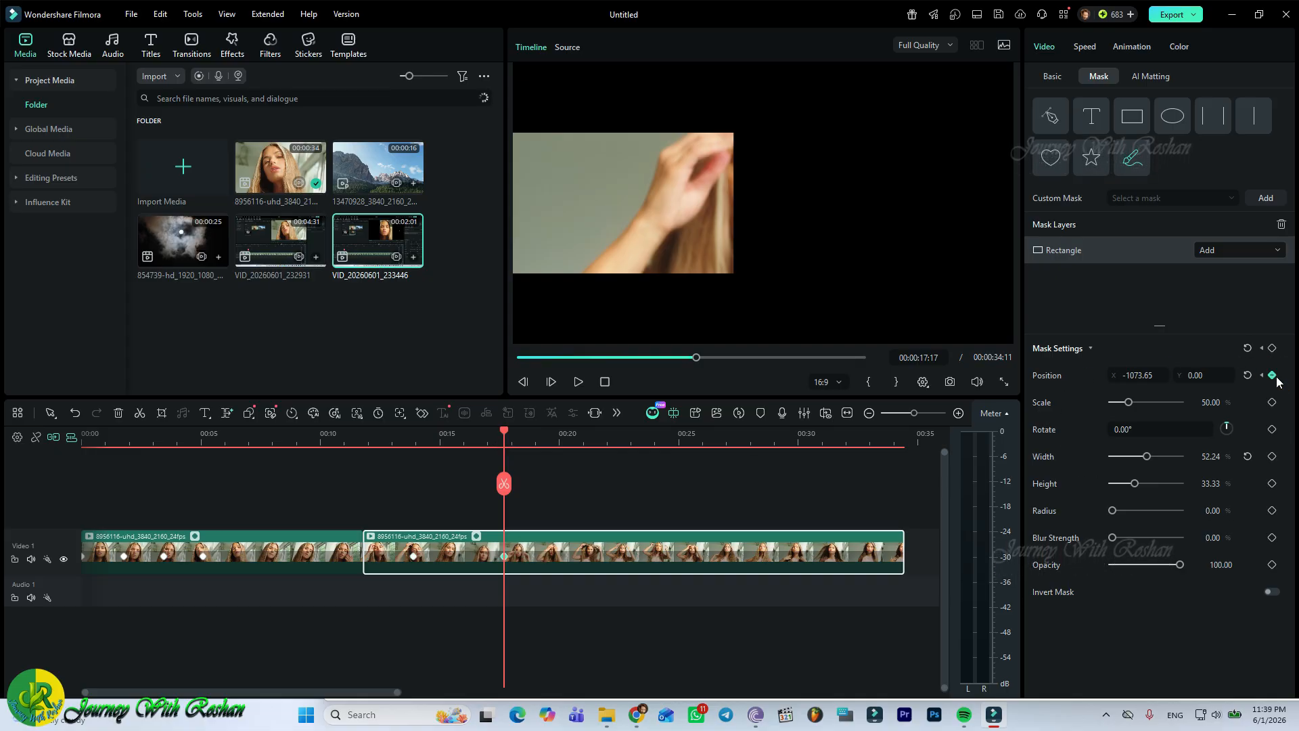
pyautogui.click(619, 213)
pyautogui.moveTo(617, 213); pyautogui.dragTo(894, 207)
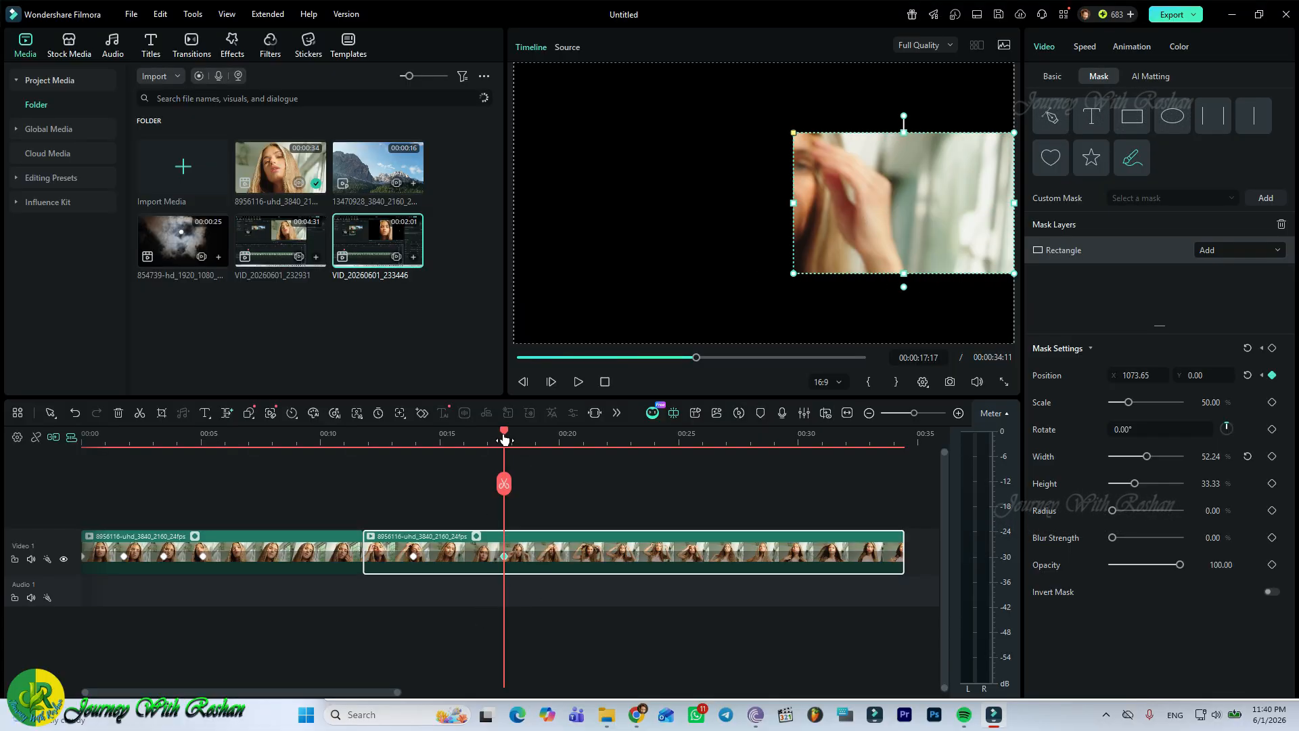
# Step: Play the second clip part from 00:00:13:01 to review the rectangle mask's sideways movement
pyautogui.moveTo(504, 440); pyautogui.dragTo(395, 449)
pyautogui.click(396, 449)
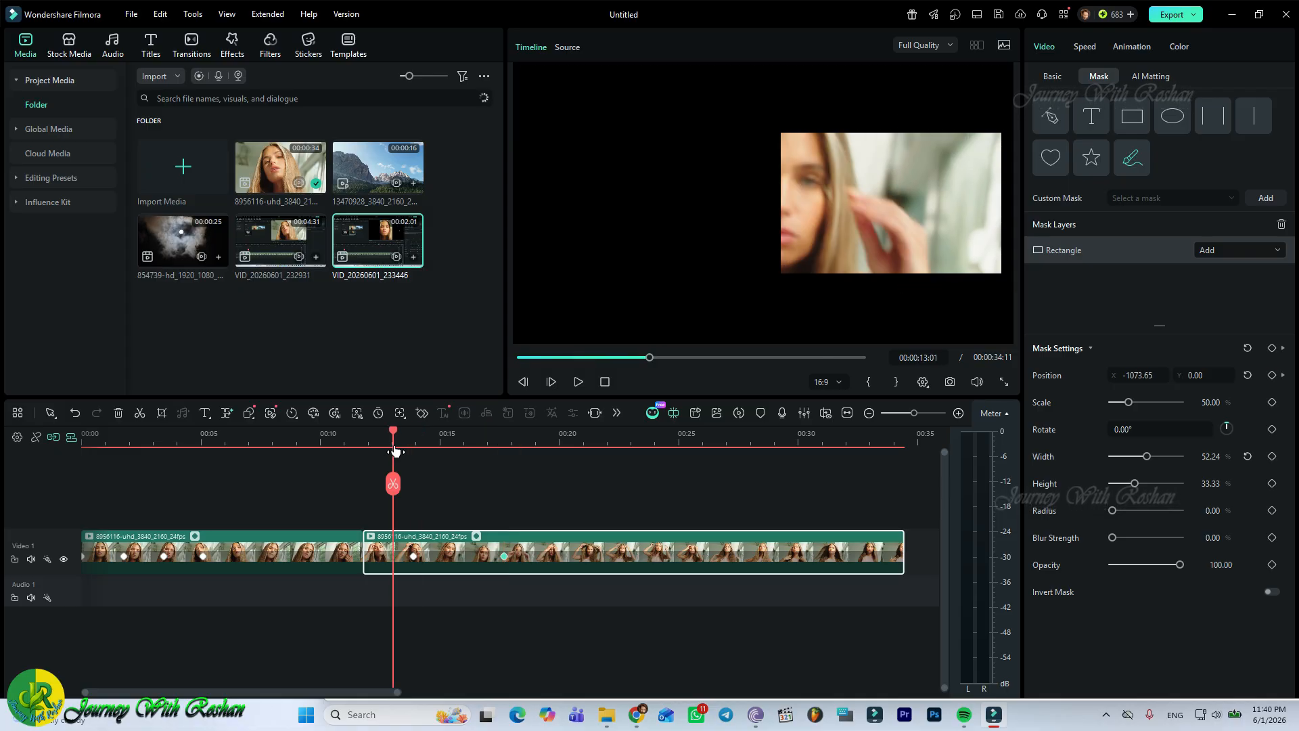
pyautogui.click(579, 383)
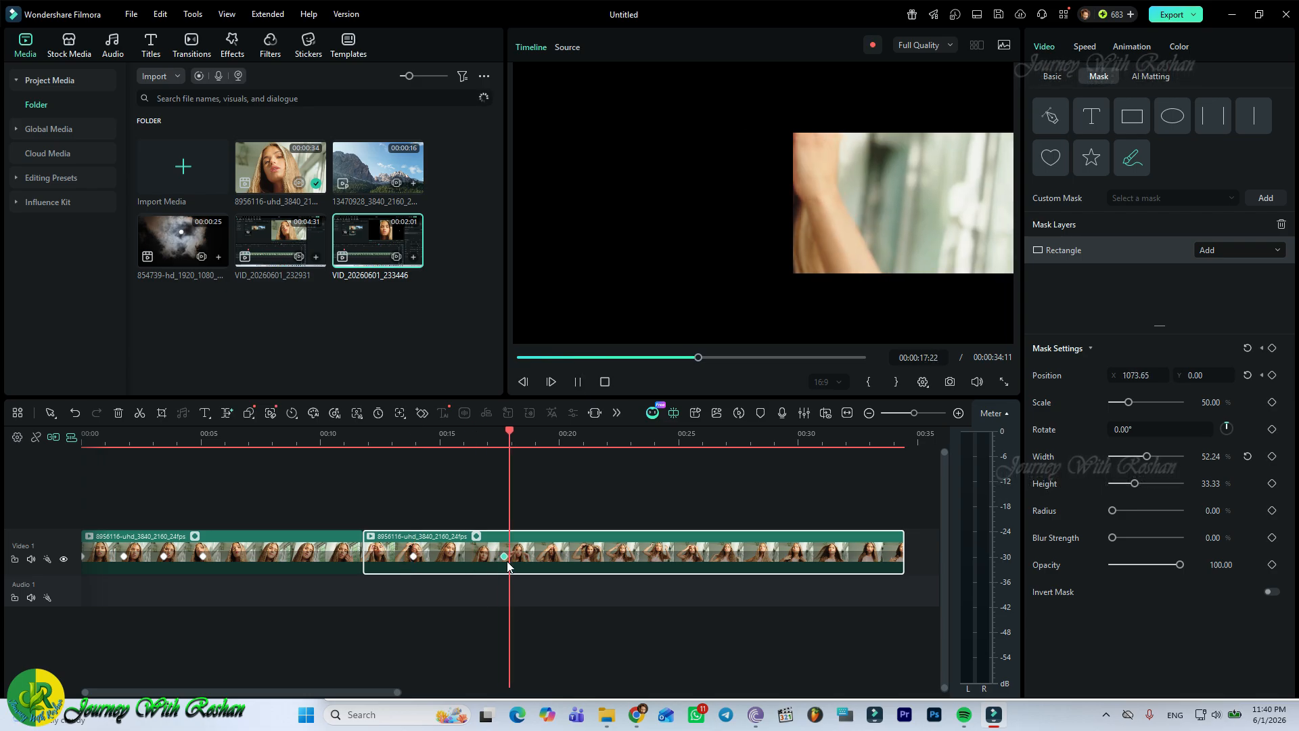
pyautogui.click(576, 382)
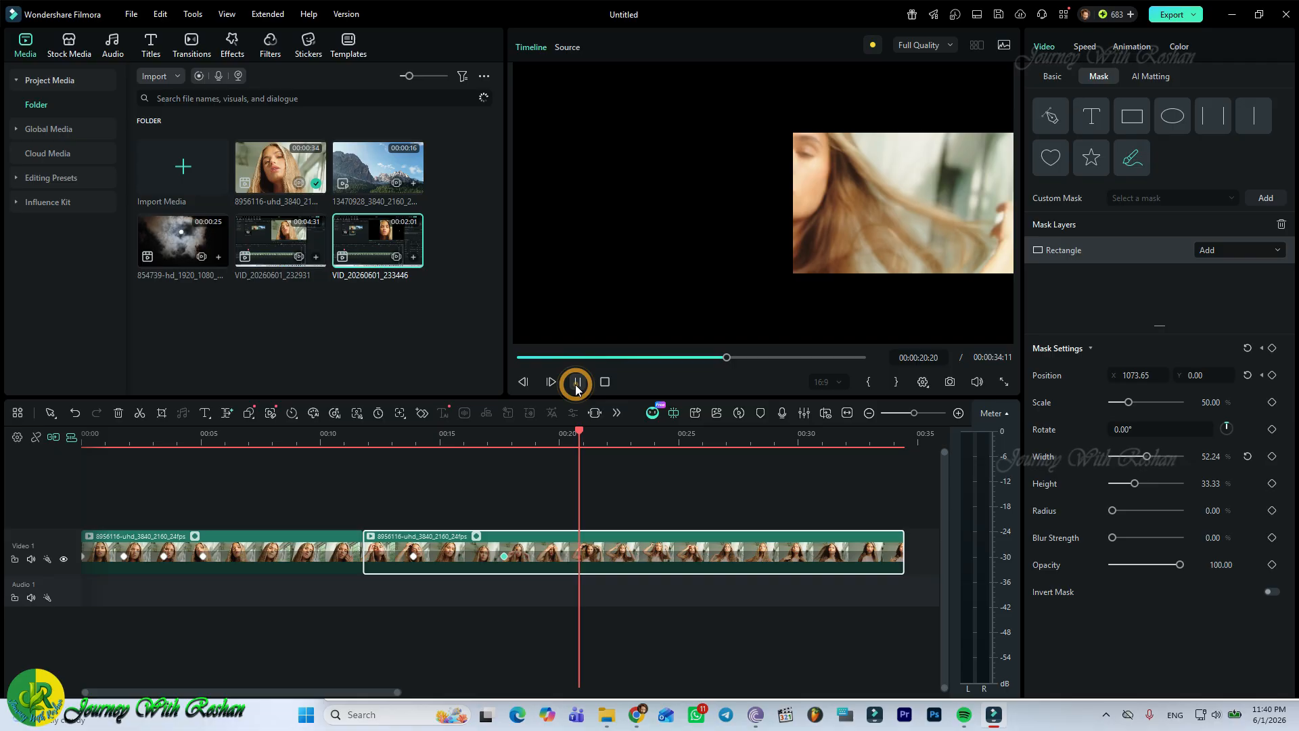
pyautogui.moveTo(586, 432); pyautogui.dragTo(523, 435)
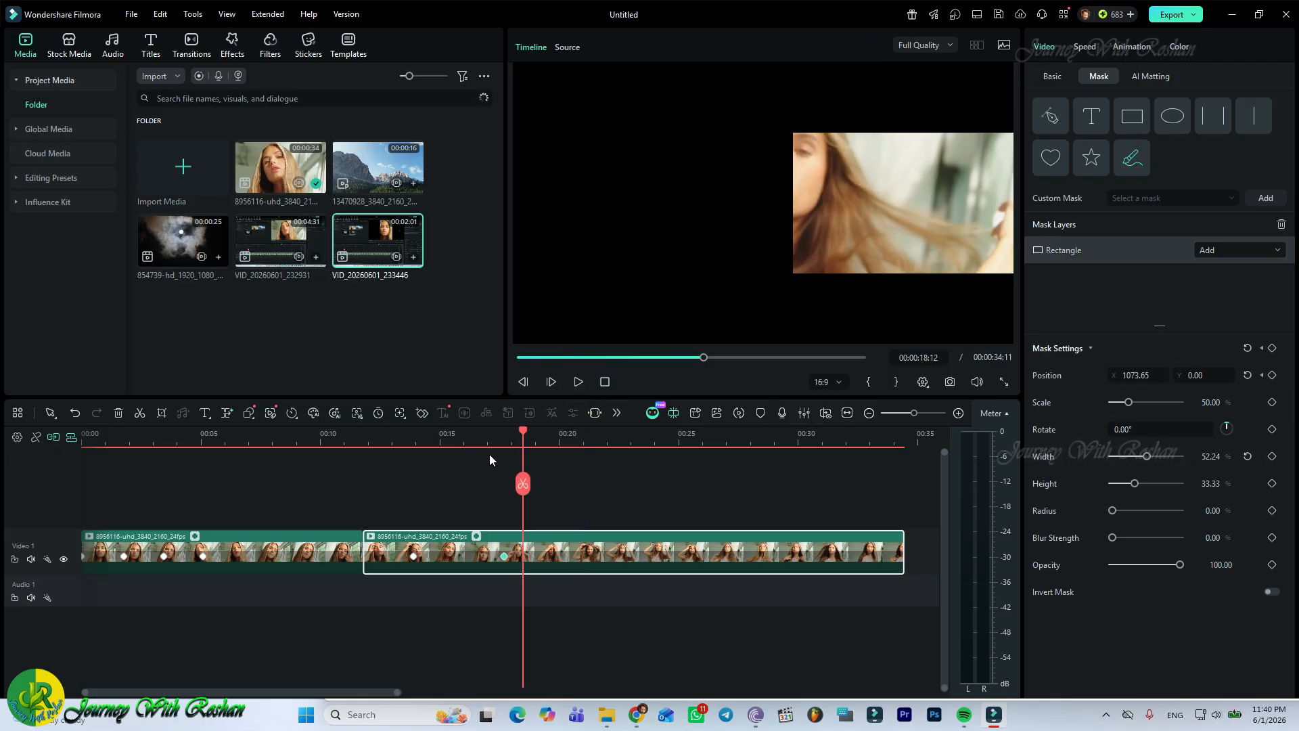
pyautogui.click(419, 472)
# Step: Soften the rectangle mask at 00:00:15:16 with a blur strength of 7% and a corner radius of 14%
pyautogui.moveTo(396, 473); pyautogui.dragTo(456, 497)
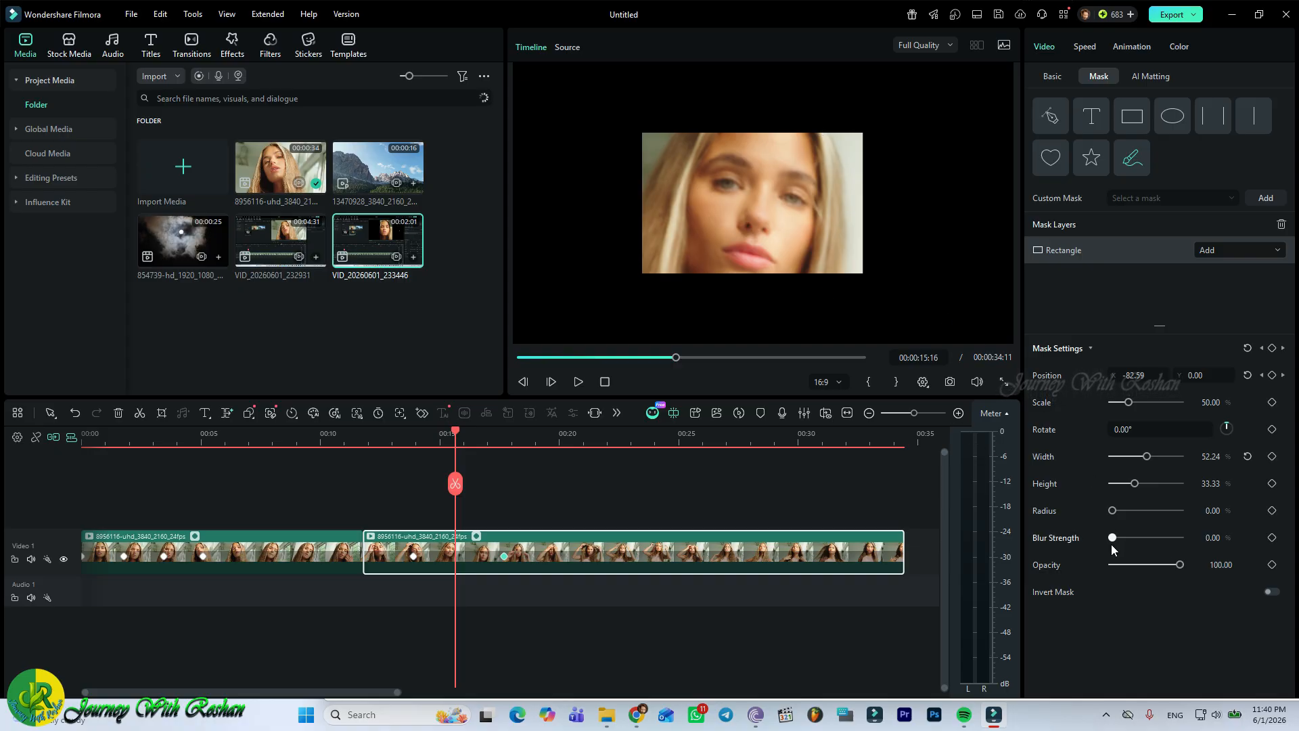
pyautogui.moveTo(1113, 542); pyautogui.dragTo(1118, 542)
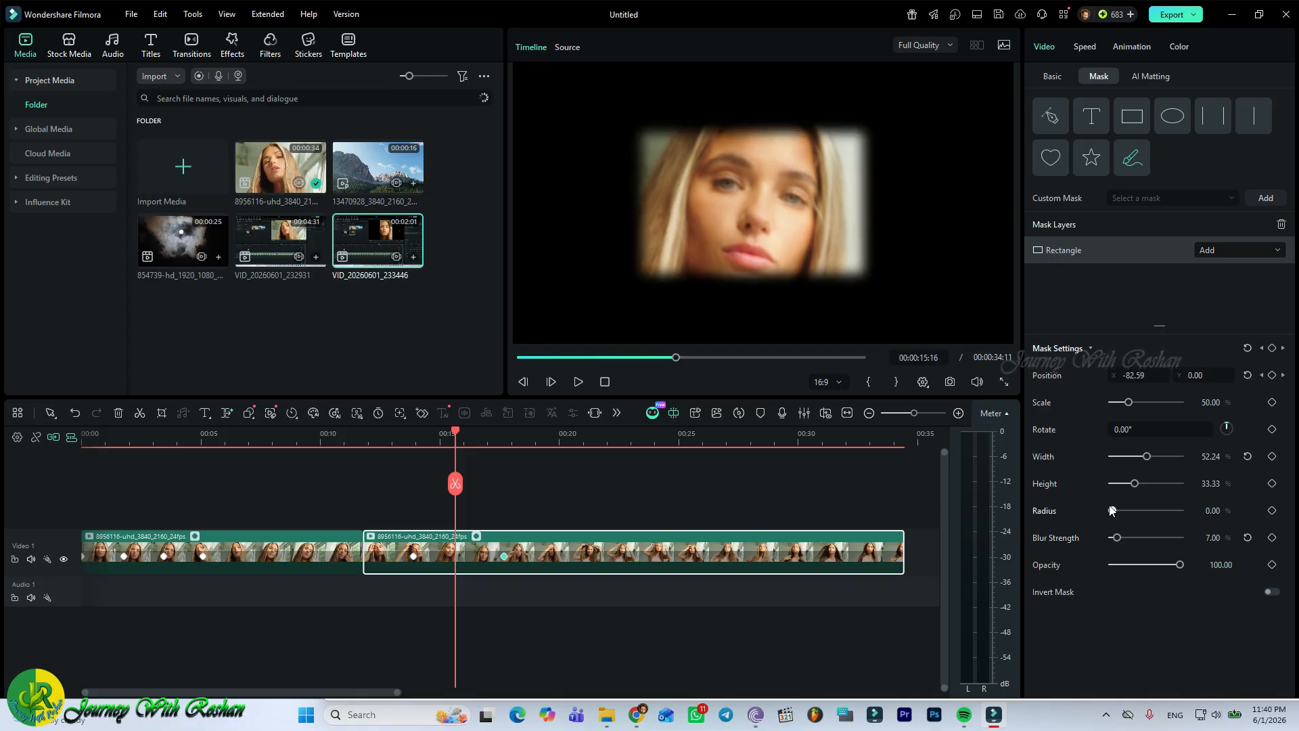
pyautogui.moveTo(1113, 513); pyautogui.dragTo(1125, 513)
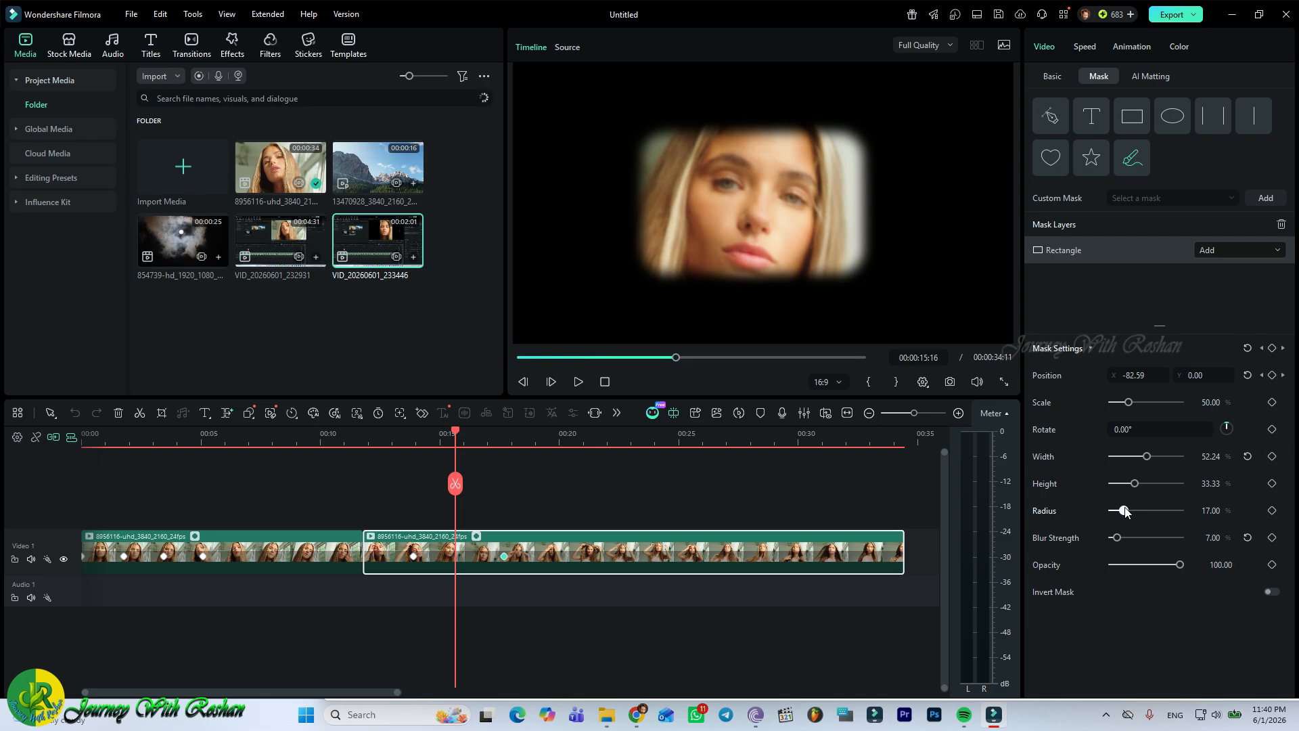
pyautogui.moveTo(1125, 513); pyautogui.dragTo(1123, 513)
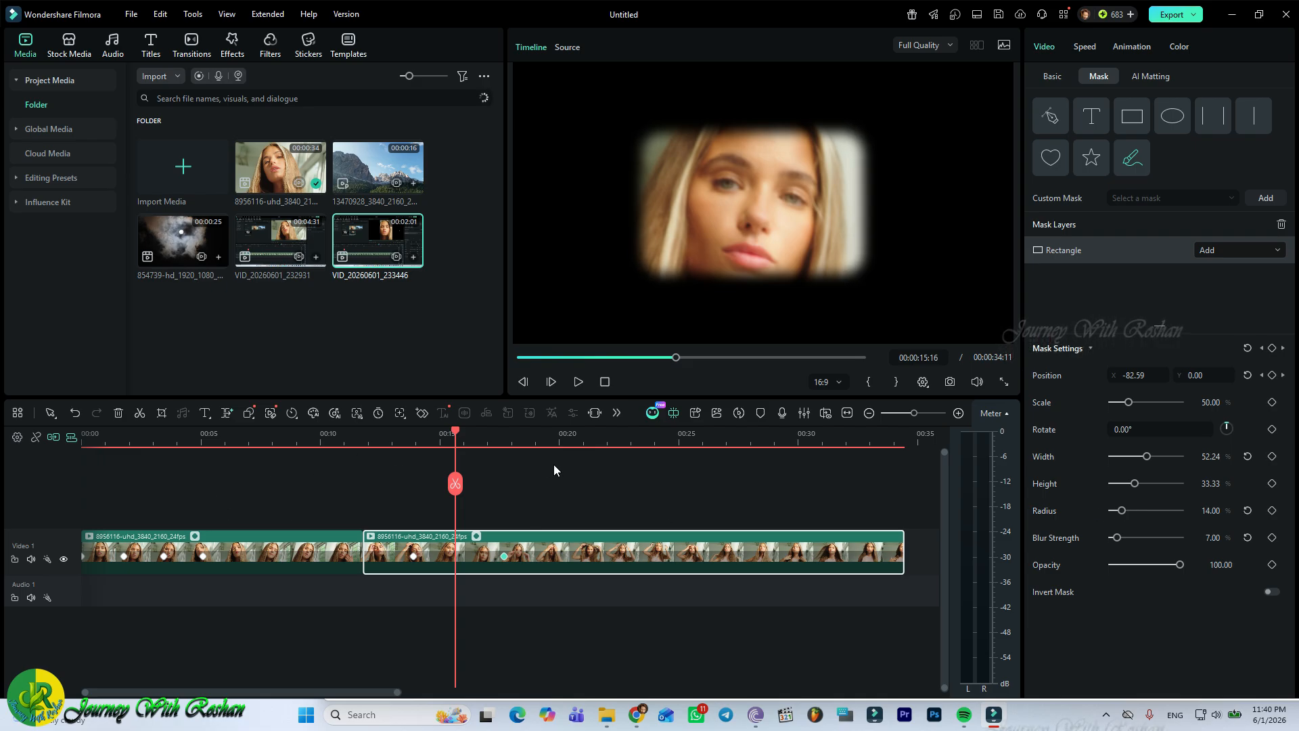
# Step: Play from 00:00:13:06 to review the moving mask with its blurred edges and rounded corners
pyautogui.moveTo(460, 440); pyautogui.dragTo(397, 439)
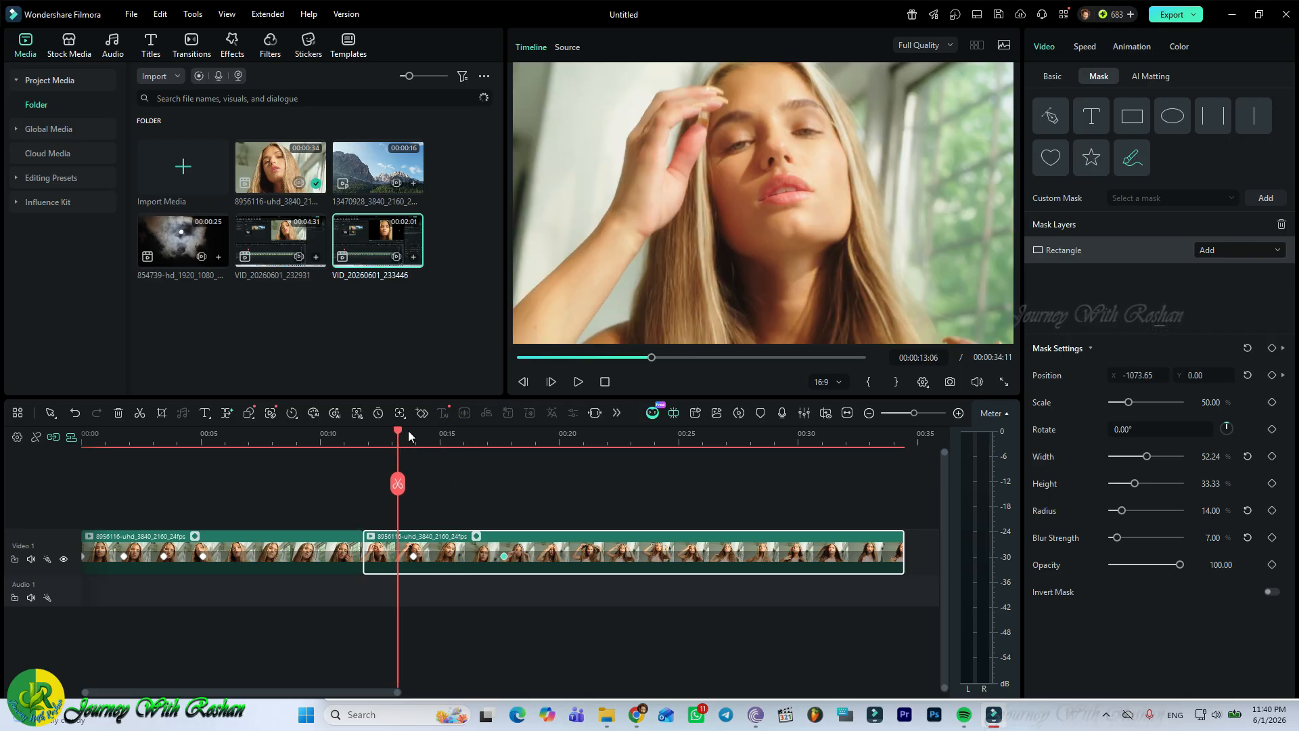
pyautogui.click(579, 382)
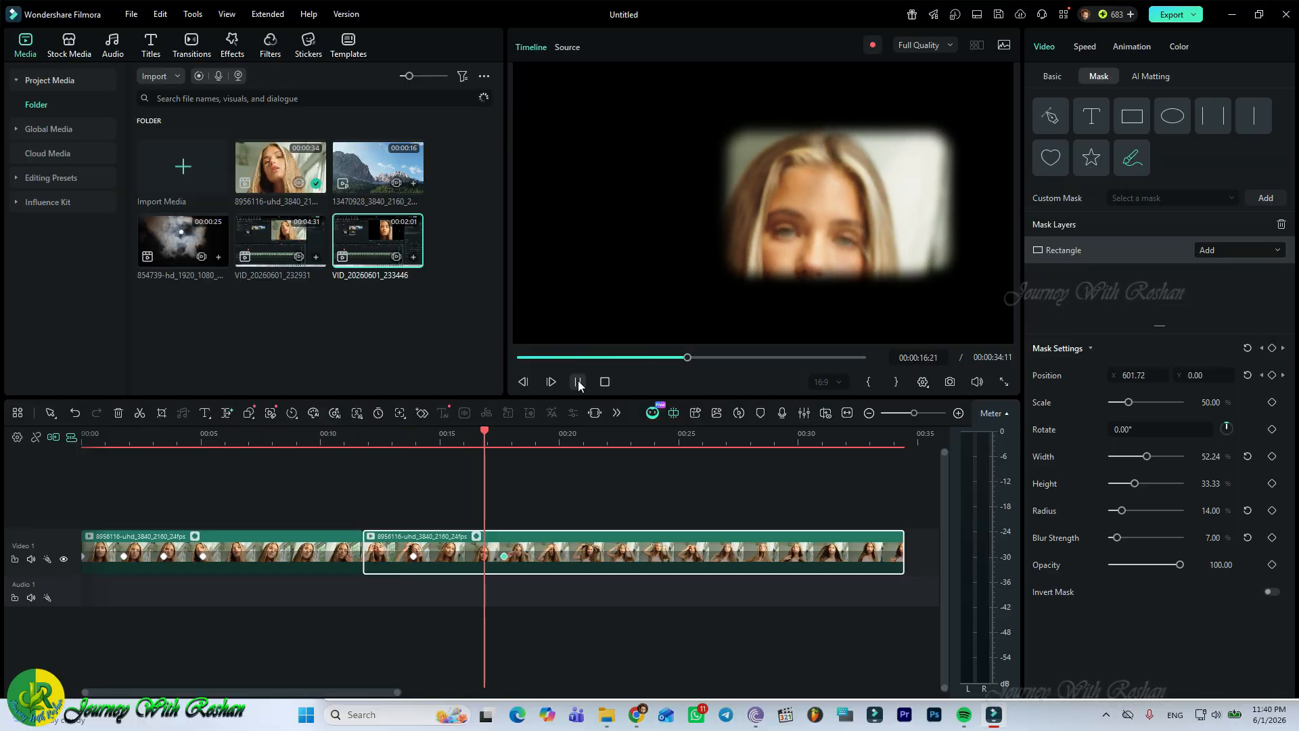
pyautogui.click(578, 382)
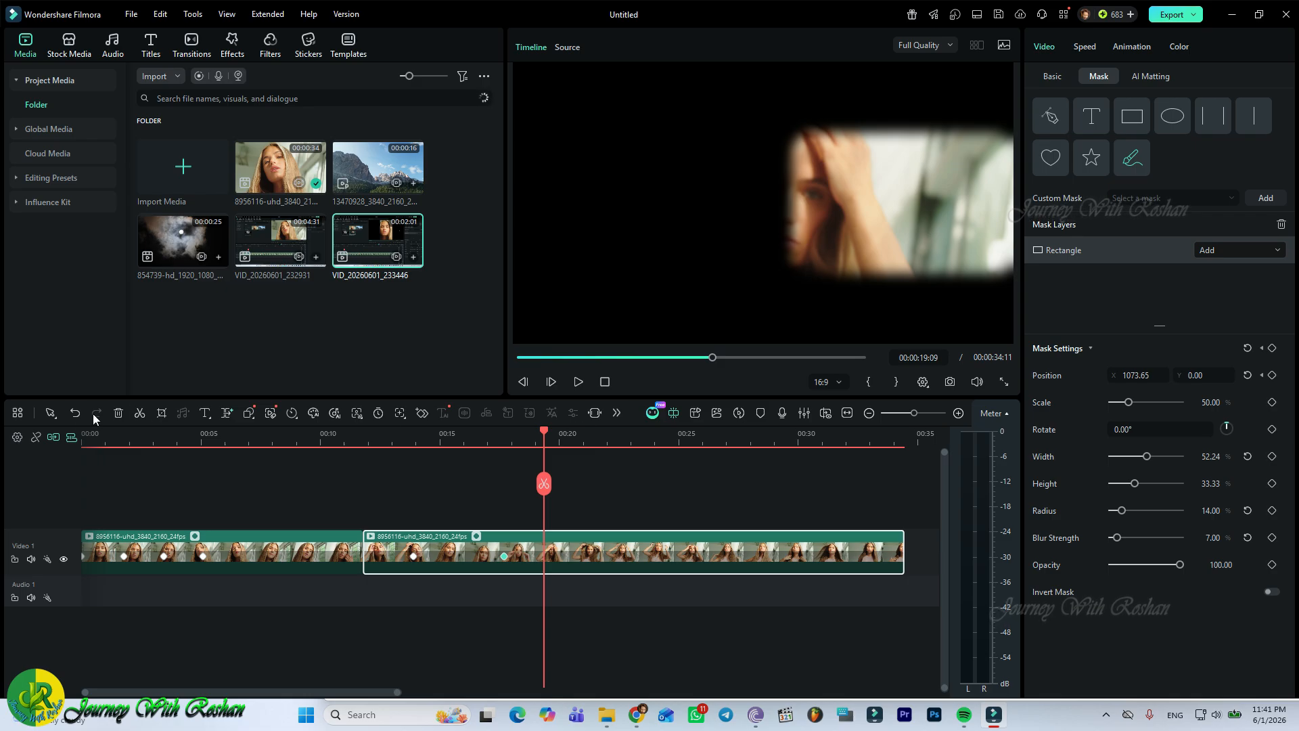
# Step: Delete the second clip part's rectangle mask and add a Parallel Lines mask at 00:00:12:09
pyautogui.click(1283, 226)
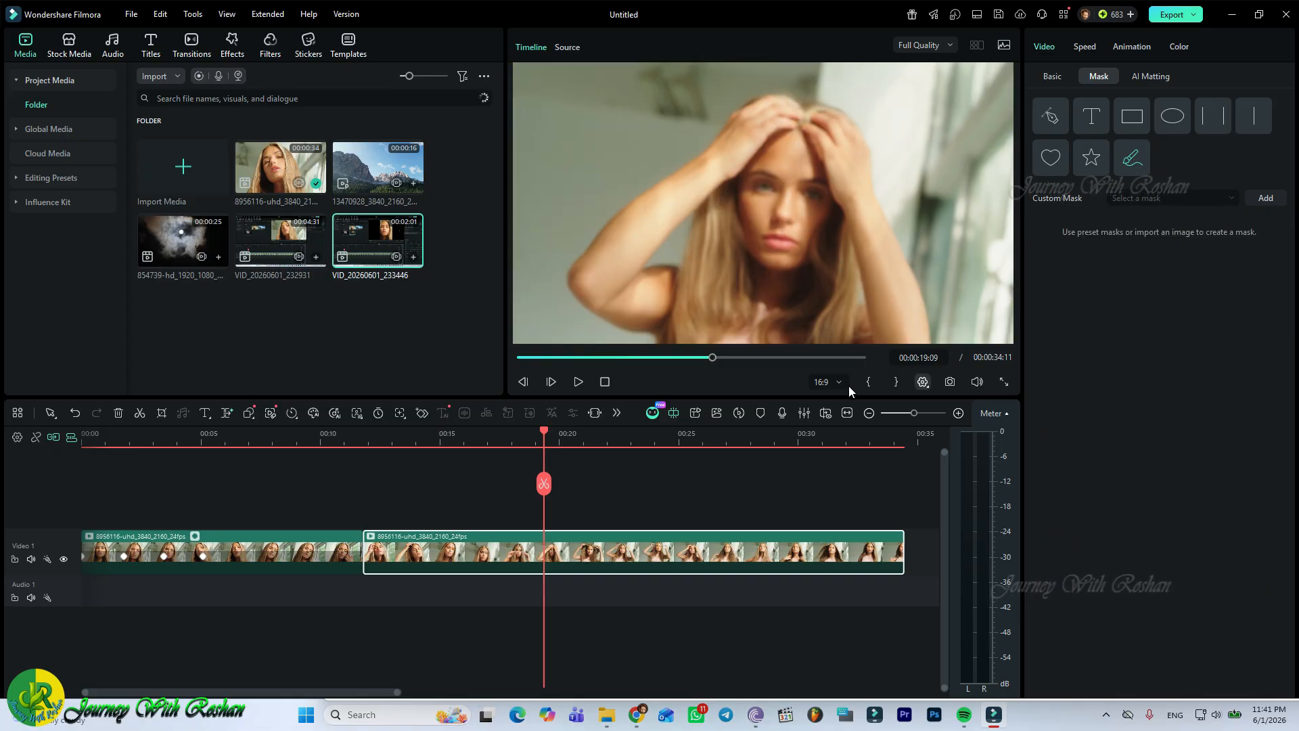
pyautogui.moveTo(543, 437); pyautogui.dragTo(377, 442)
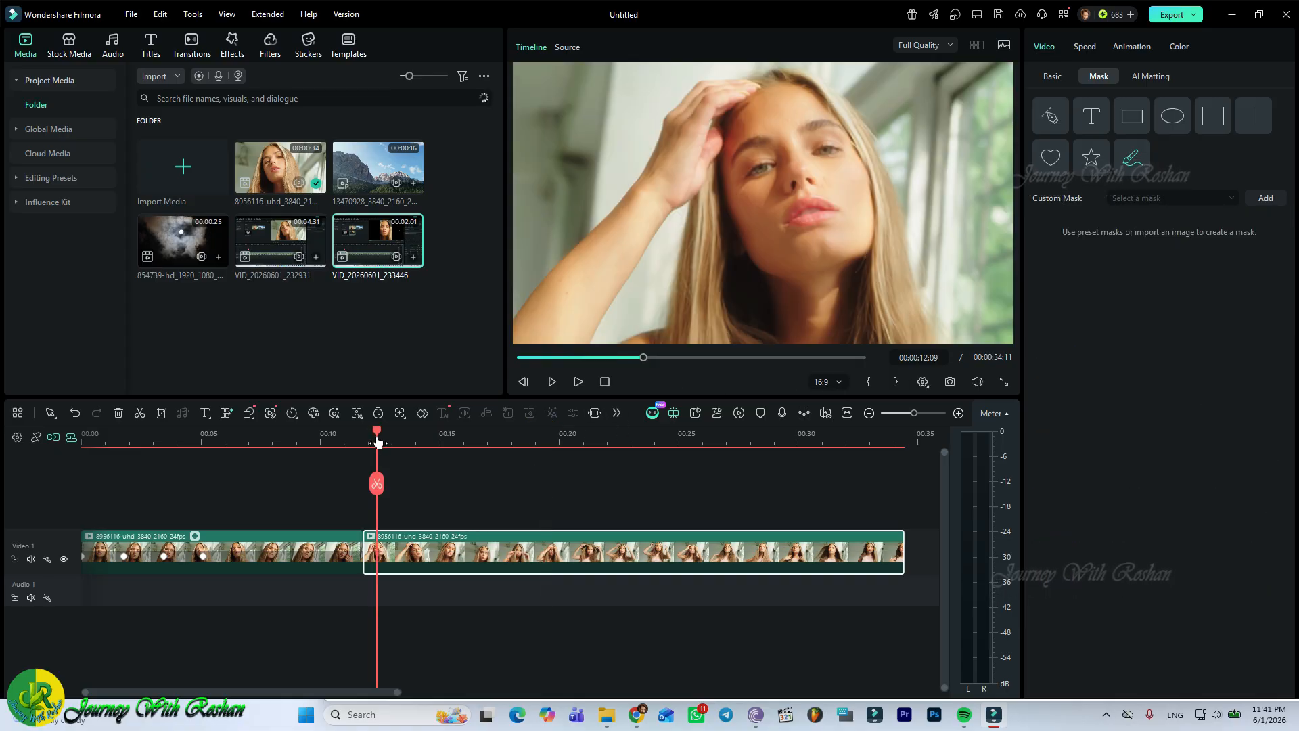
pyautogui.click(1216, 116)
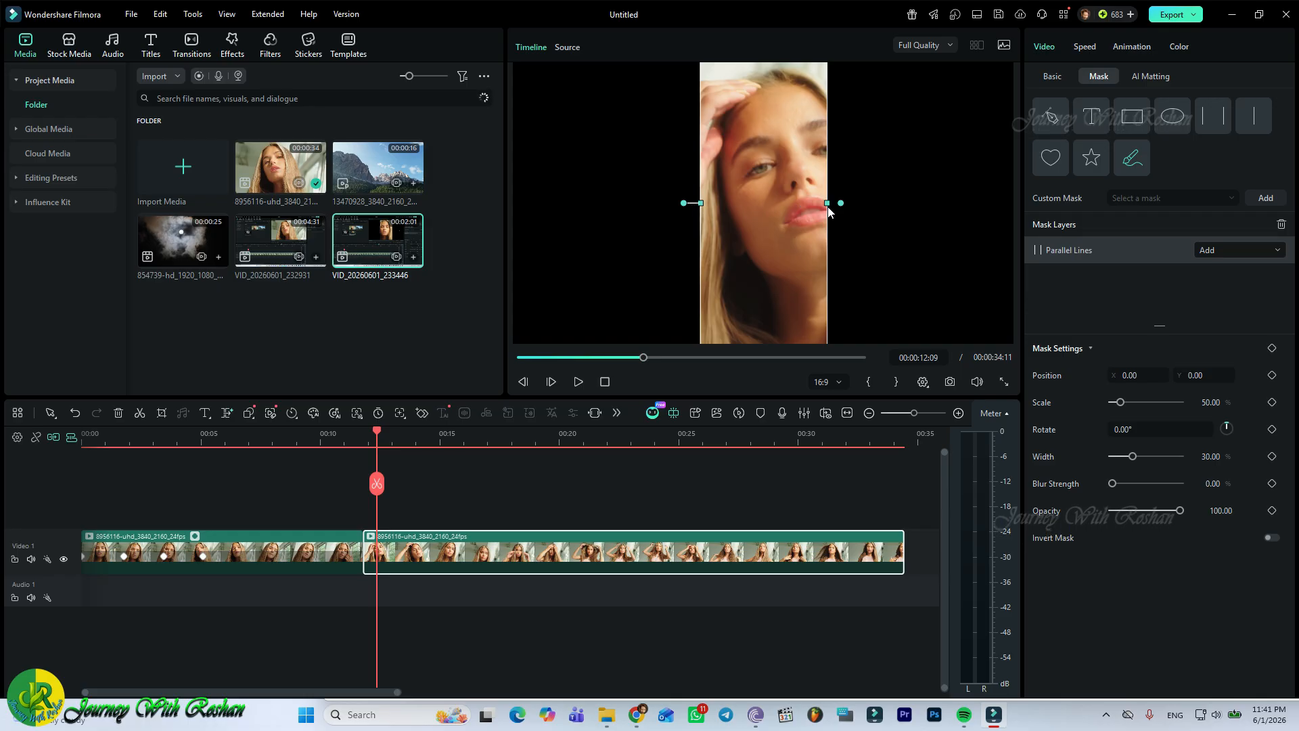
# Step: Close the Parallel Lines mask to a width of 0% and keyframe the width at 00:00:12:09
pyautogui.moveTo(826, 203); pyautogui.dragTo(758, 205)
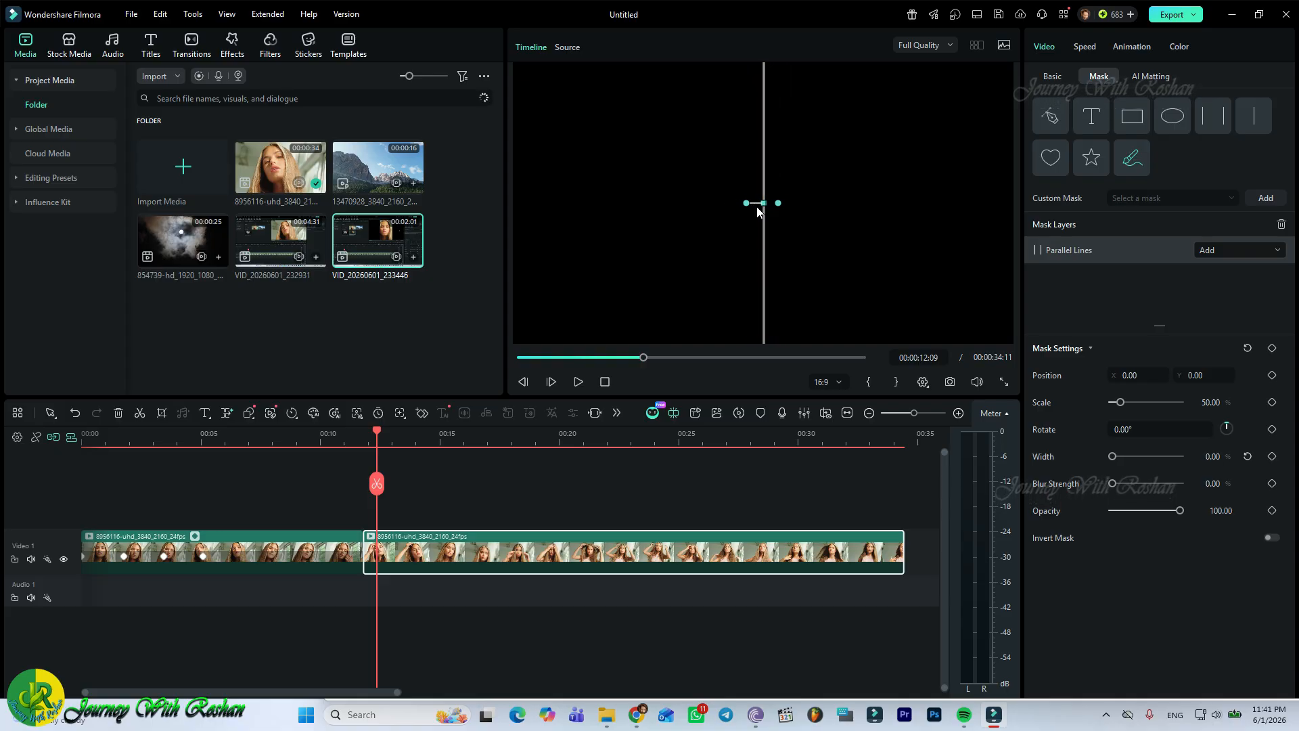
pyautogui.click(1272, 457)
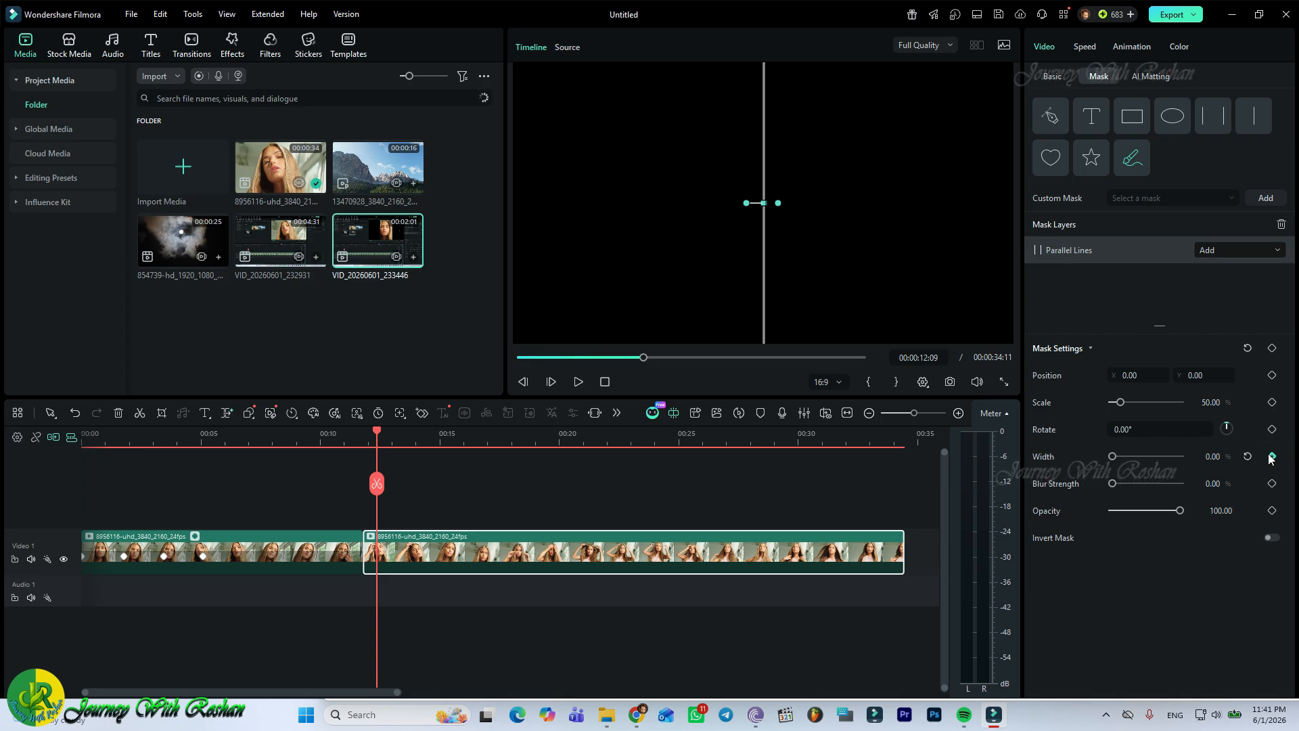
pyautogui.click(1272, 457)
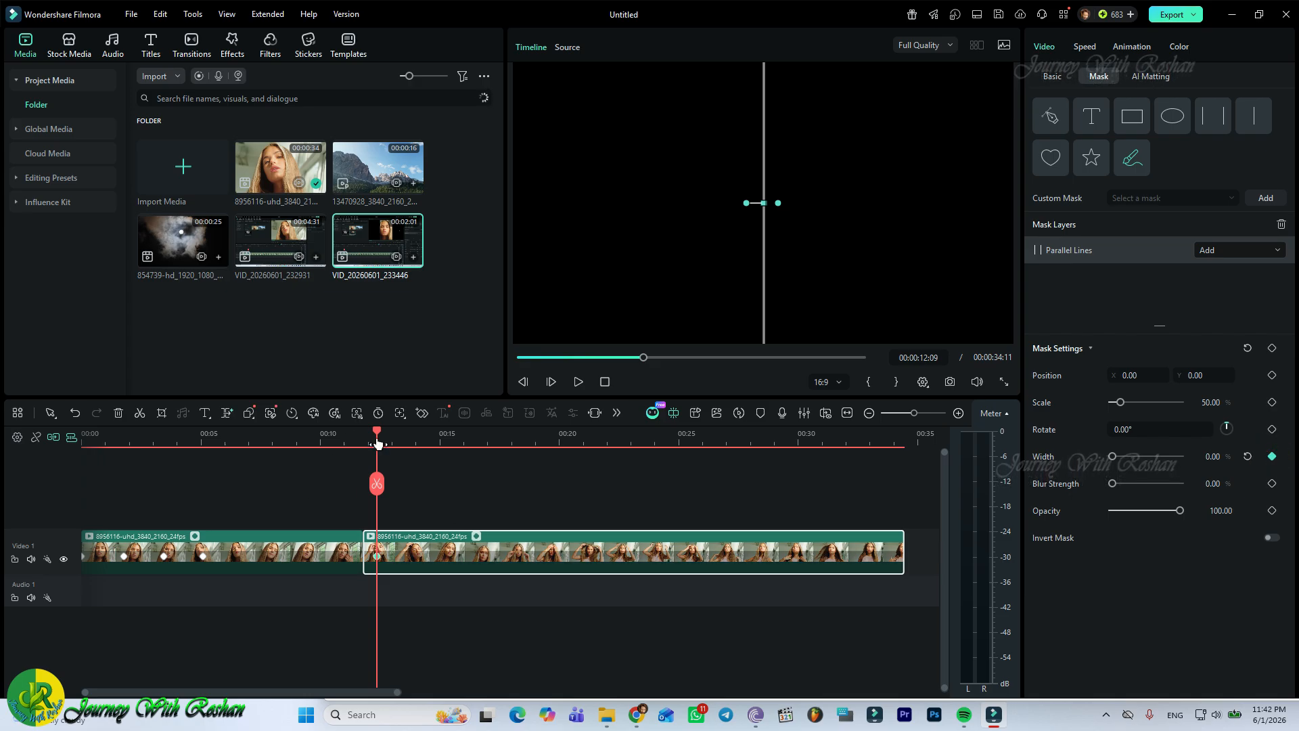
# Step: Keyframe the Parallel Lines mask's width at 100% with the playhead at 00:00:14:07
pyautogui.click(411, 437)
pyautogui.moveTo(418, 438); pyautogui.dragTo(428, 437)
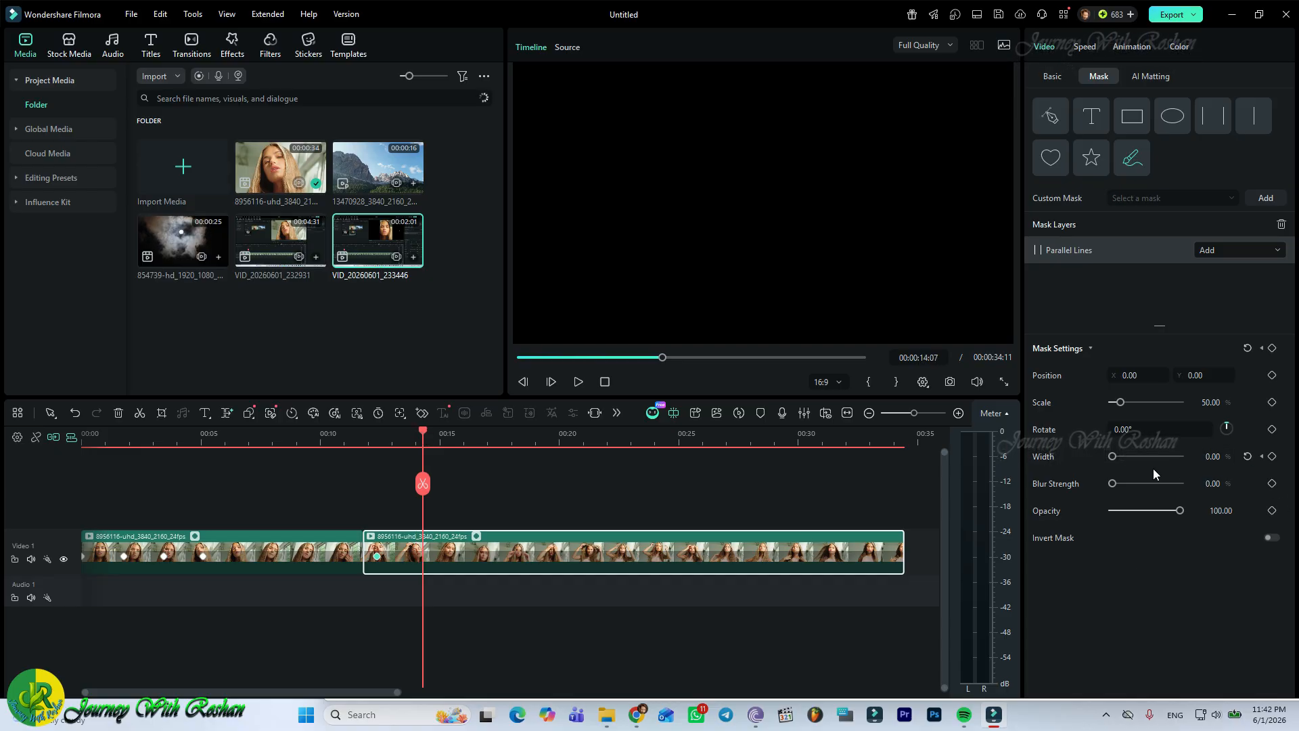
pyautogui.moveTo(1112, 456); pyautogui.dragTo(1200, 462)
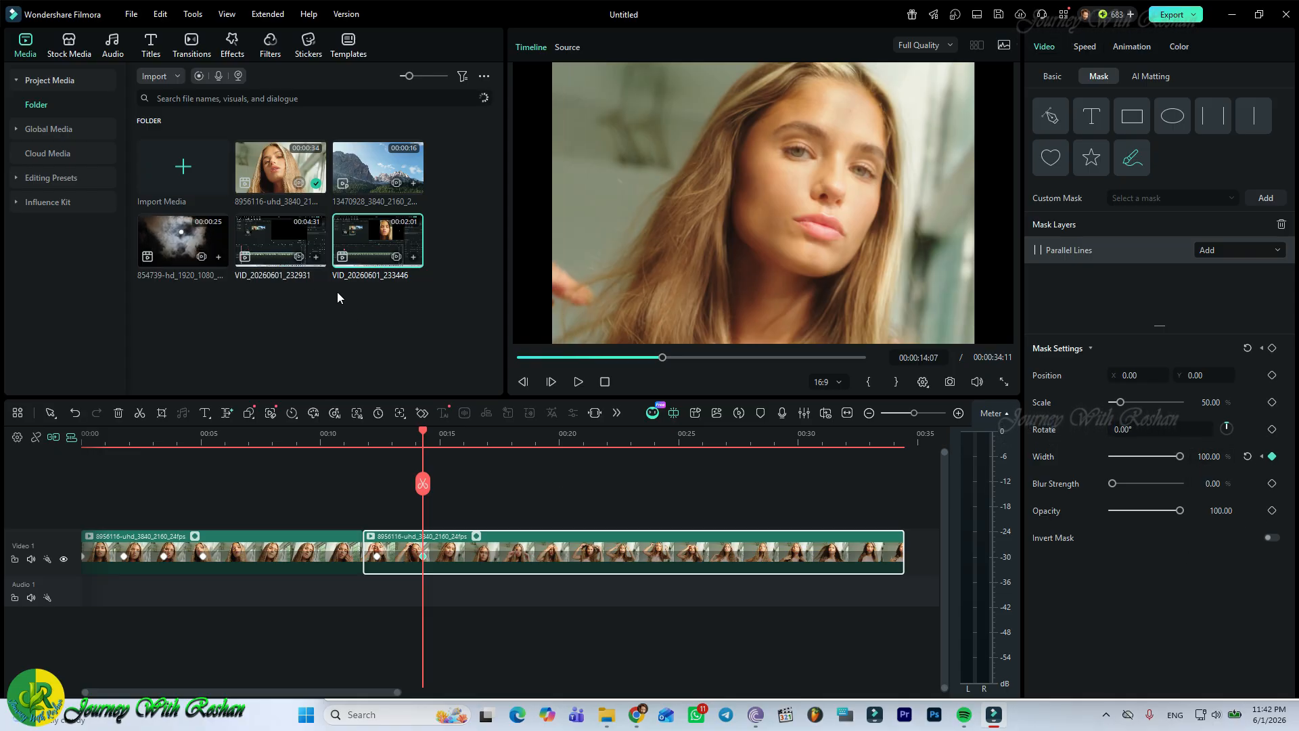
# Step: Play the second clip part from 00:00:11:19 to review the Parallel Lines opening effect
pyautogui.moveTo(424, 438); pyautogui.dragTo(362, 438)
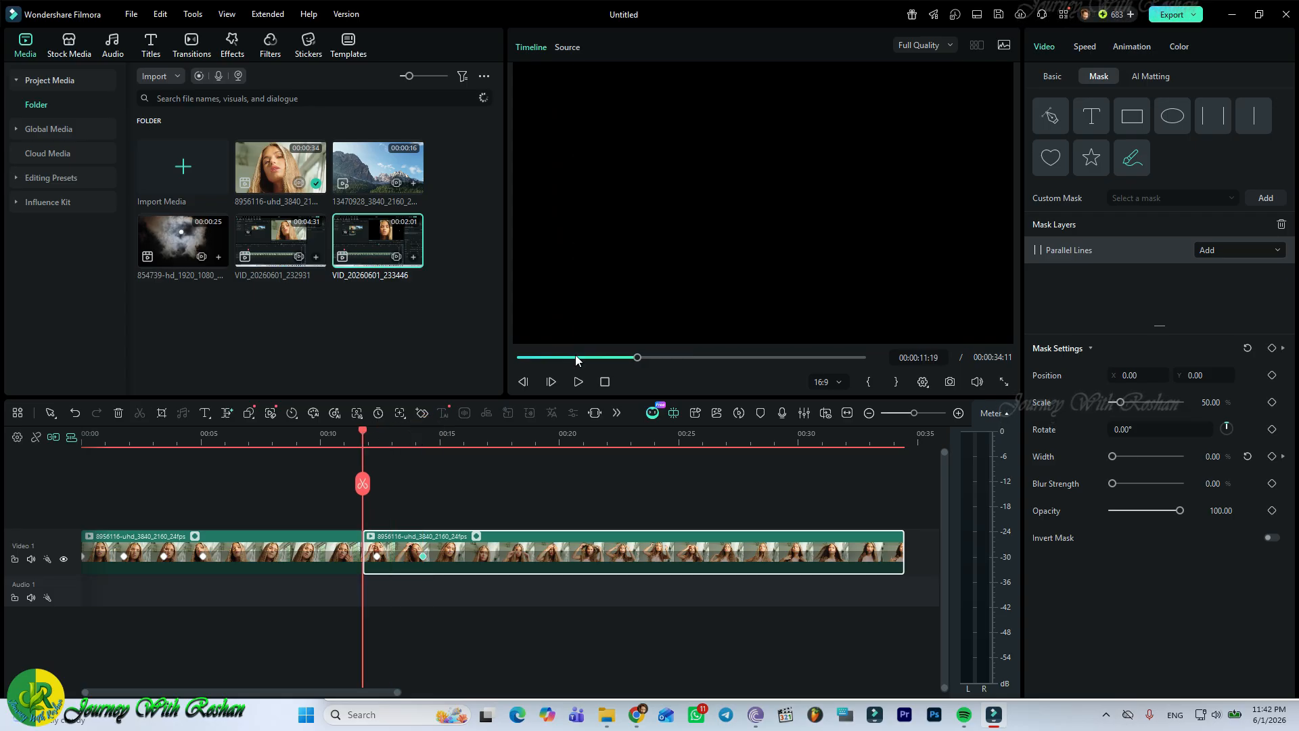
pyautogui.click(579, 383)
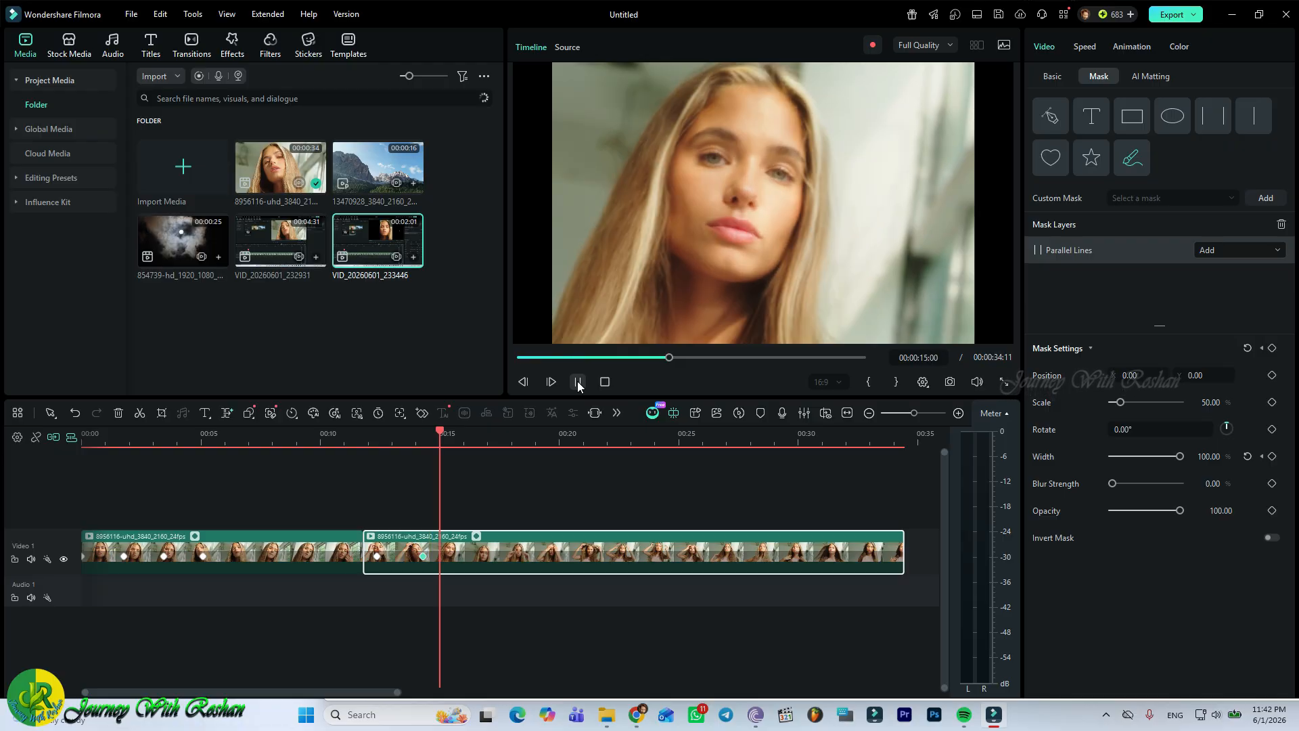
pyautogui.click(578, 382)
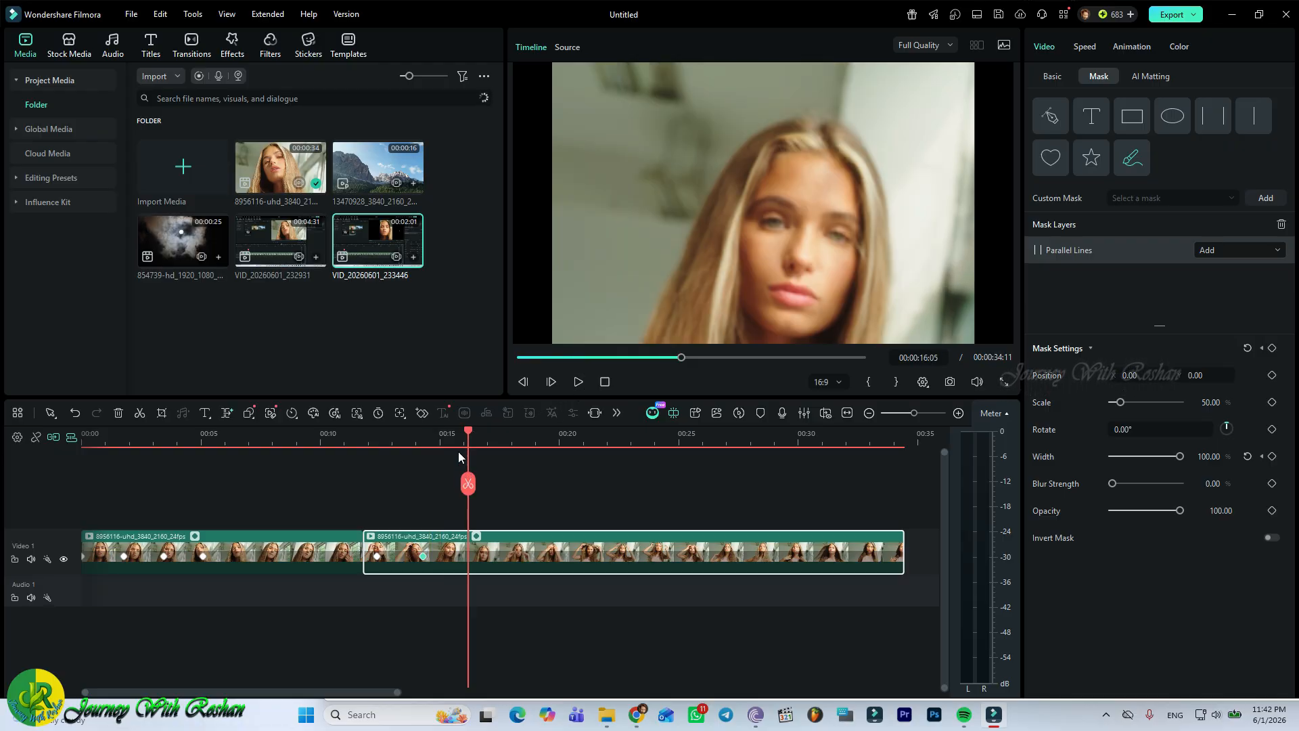
pyautogui.moveTo(469, 435); pyautogui.dragTo(441, 457)
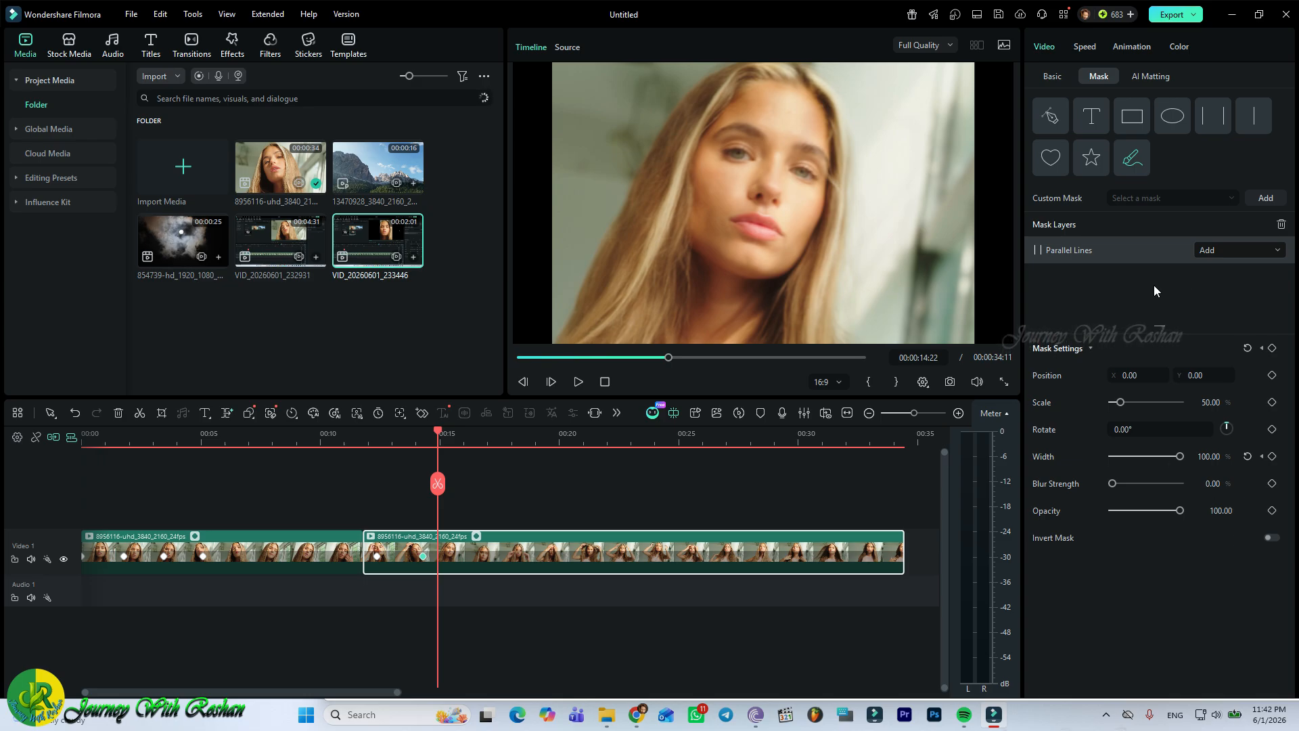
# Step: Delete the Parallel Lines mask and add a Linear mask to the second clip part at 00:00:13:11
pyautogui.click(1280, 225)
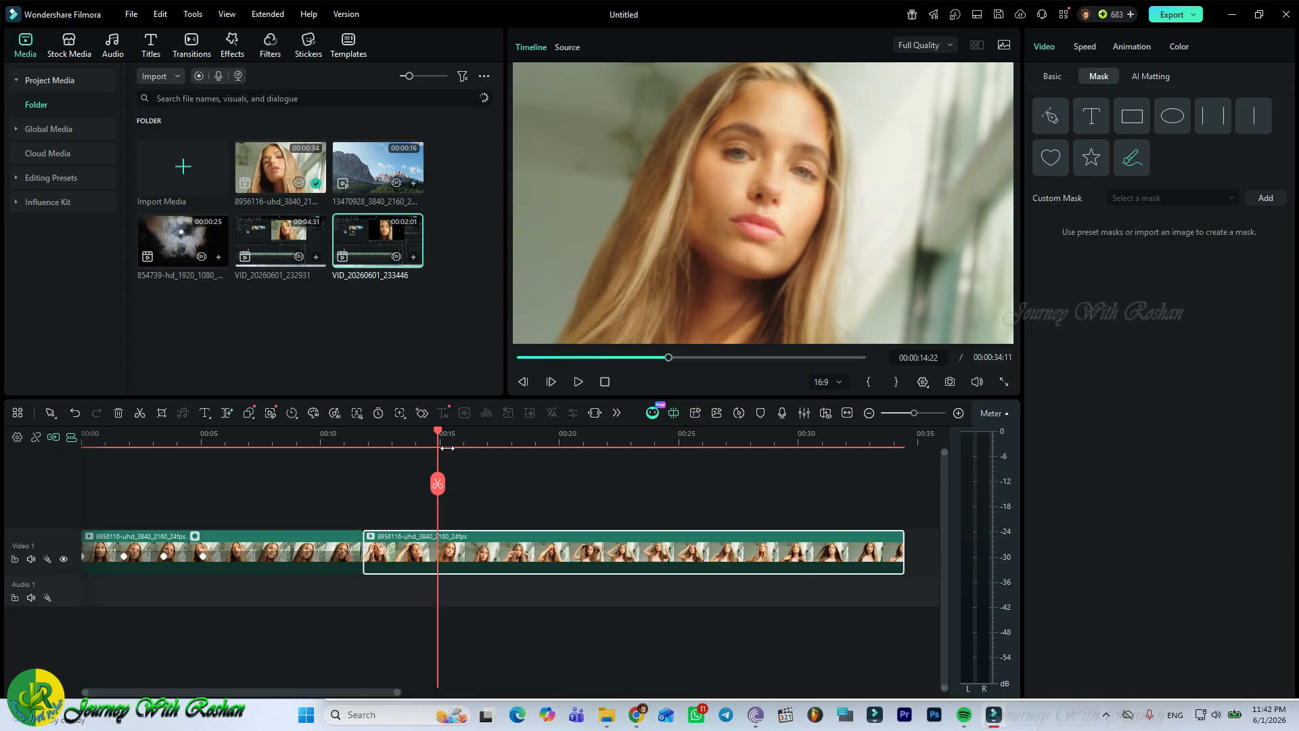
pyautogui.moveTo(437, 436); pyautogui.dragTo(403, 436)
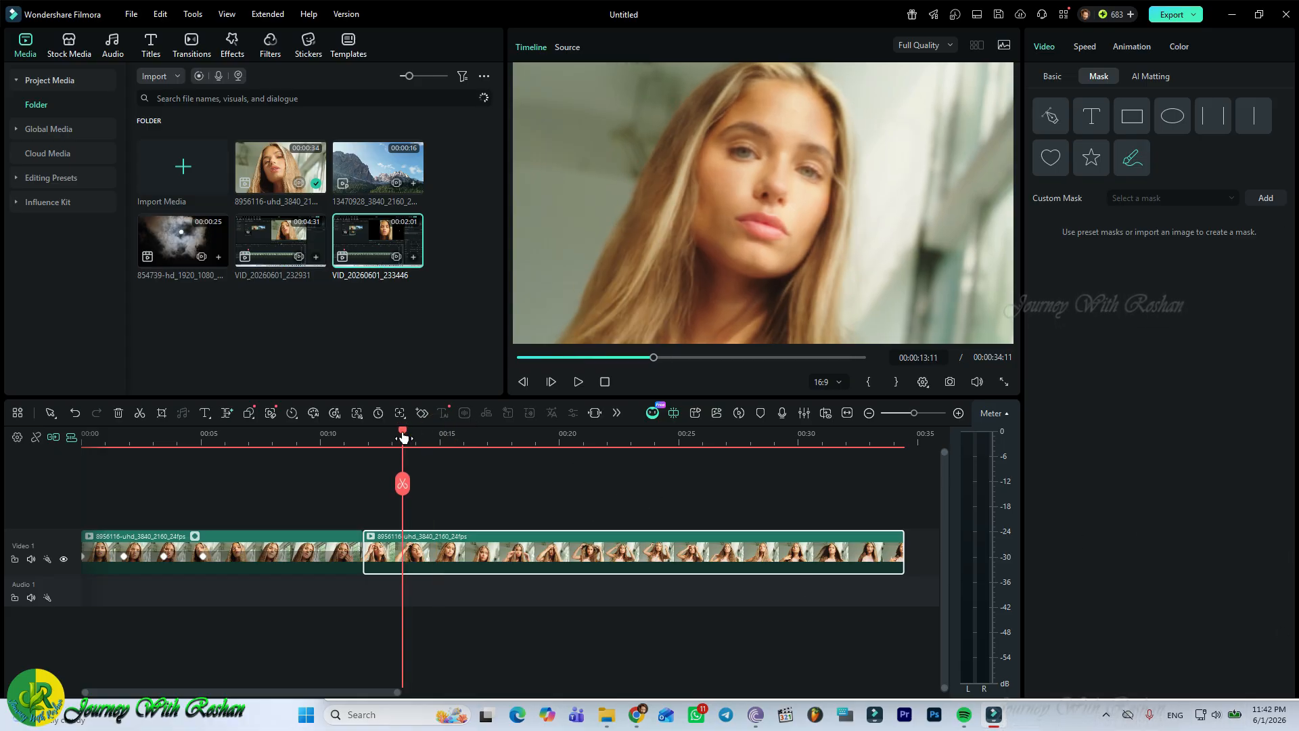
pyautogui.click(1257, 119)
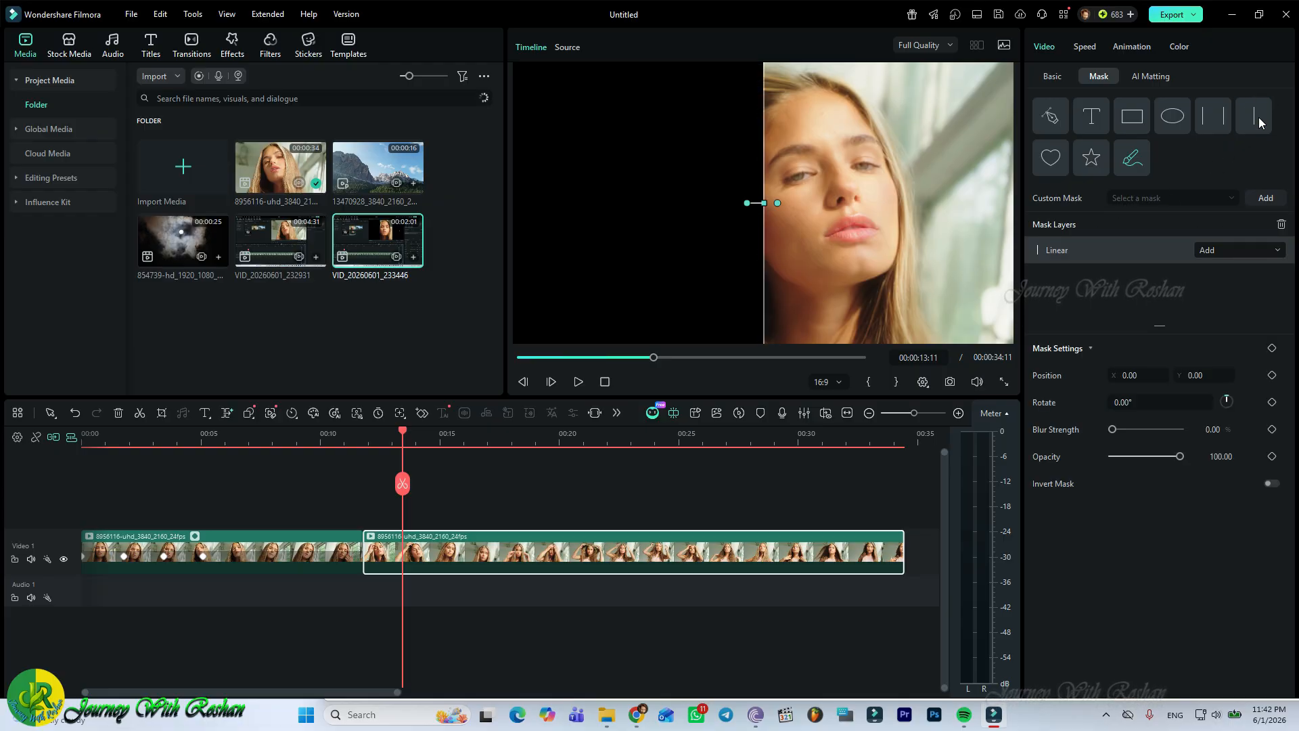
# Step: Move the Linear mask to X -1920.00, Y -166.15 at 00:00:11:23 and keyframe its position there
pyautogui.click(400, 436)
pyautogui.moveTo(398, 439); pyautogui.dragTo(368, 448)
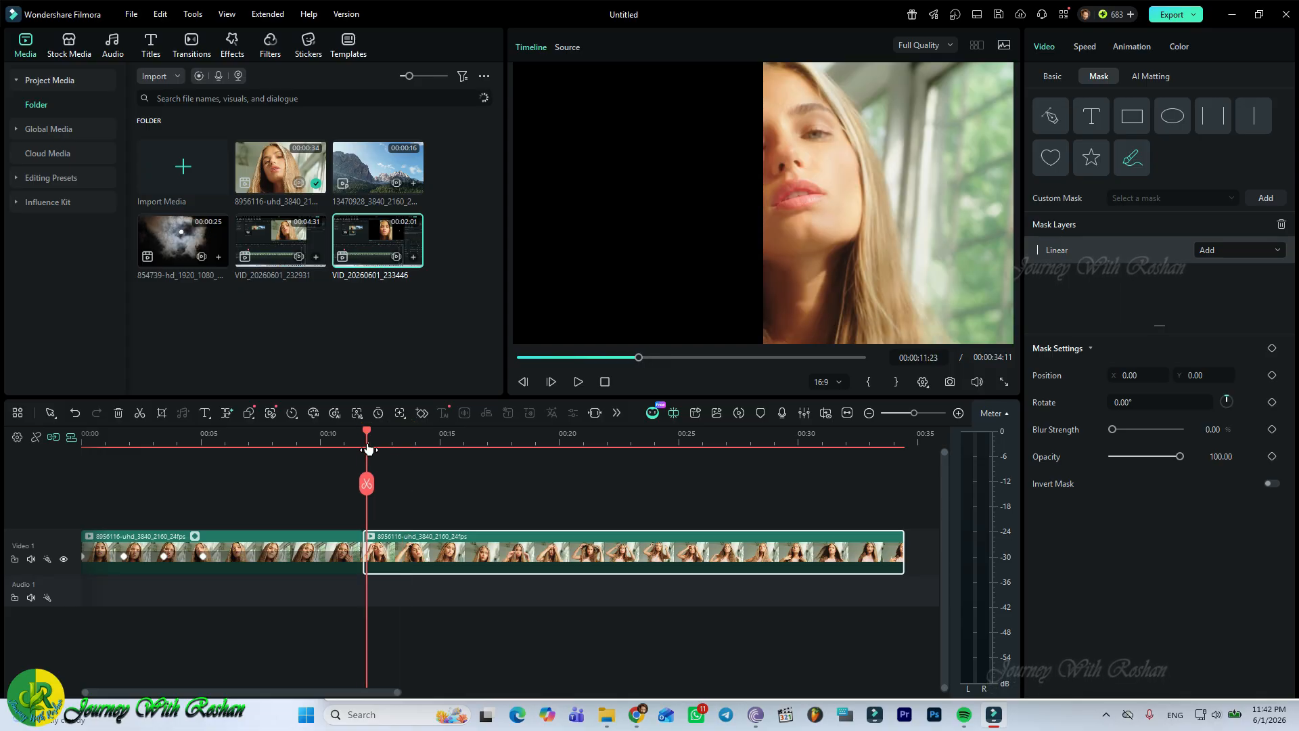
pyautogui.click(831, 255)
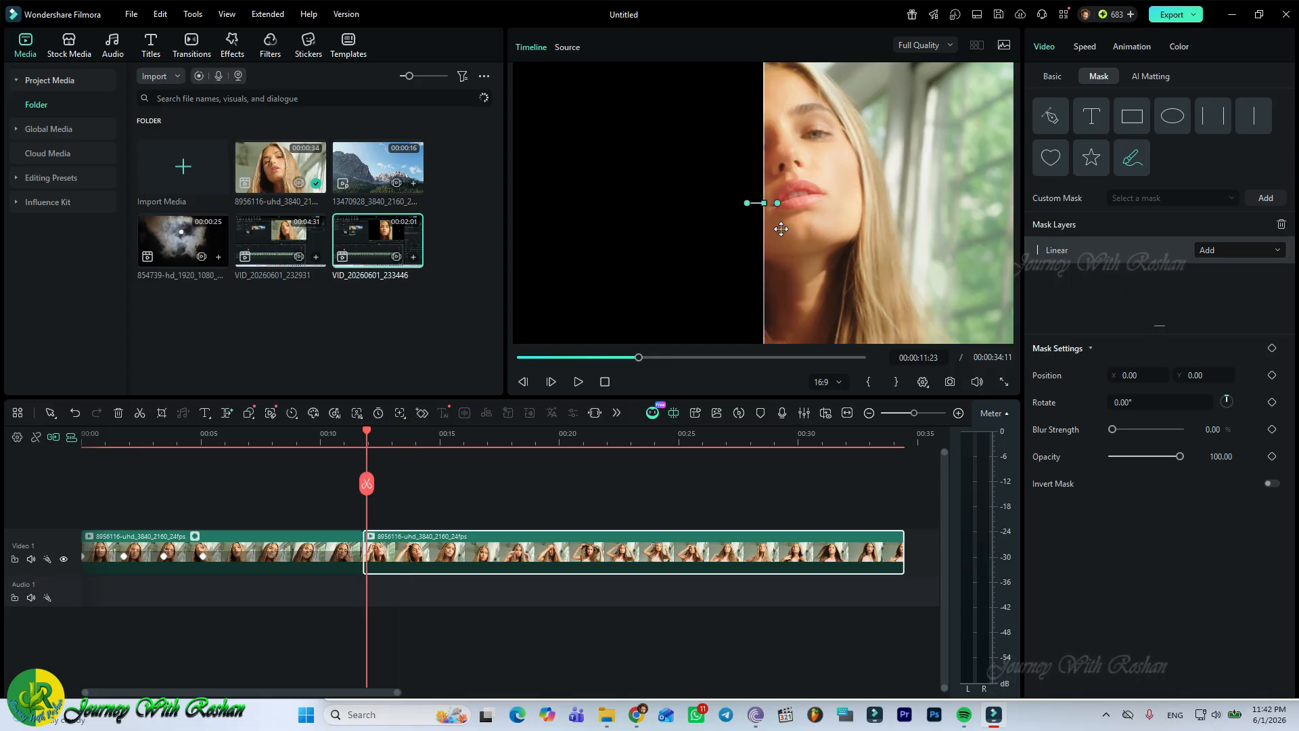
pyautogui.click(758, 204)
pyautogui.moveTo(759, 204); pyautogui.dragTo(508, 224)
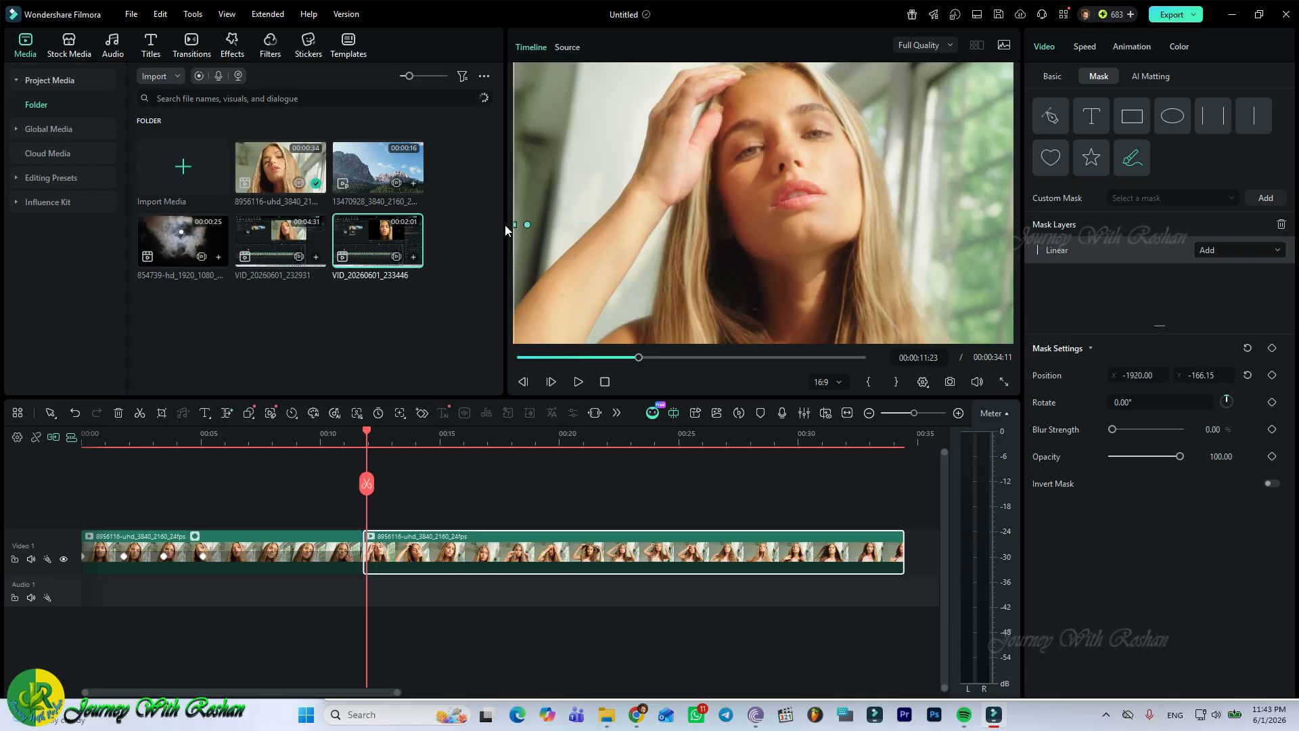
pyautogui.click(1272, 375)
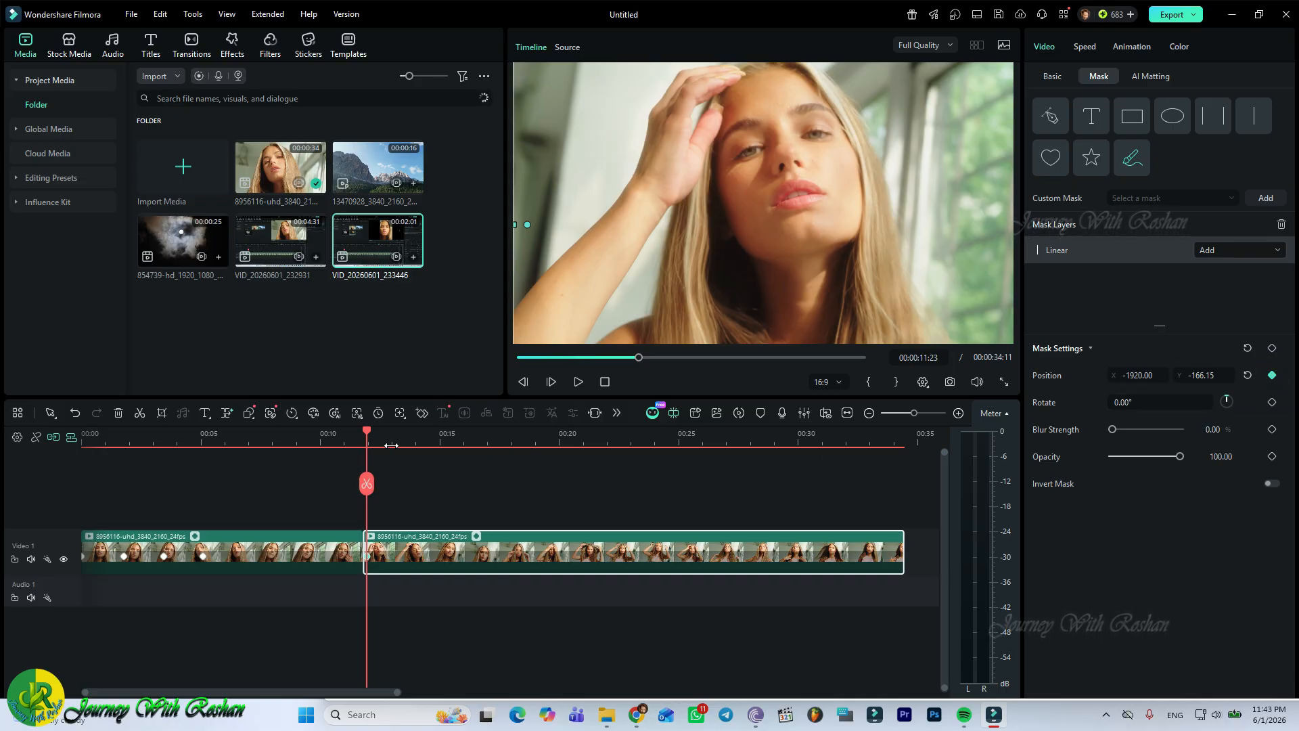
# Step: Keyframe the Linear mask's X position at 2069.00 with the playhead at 00:00:15:20
pyautogui.click(389, 441)
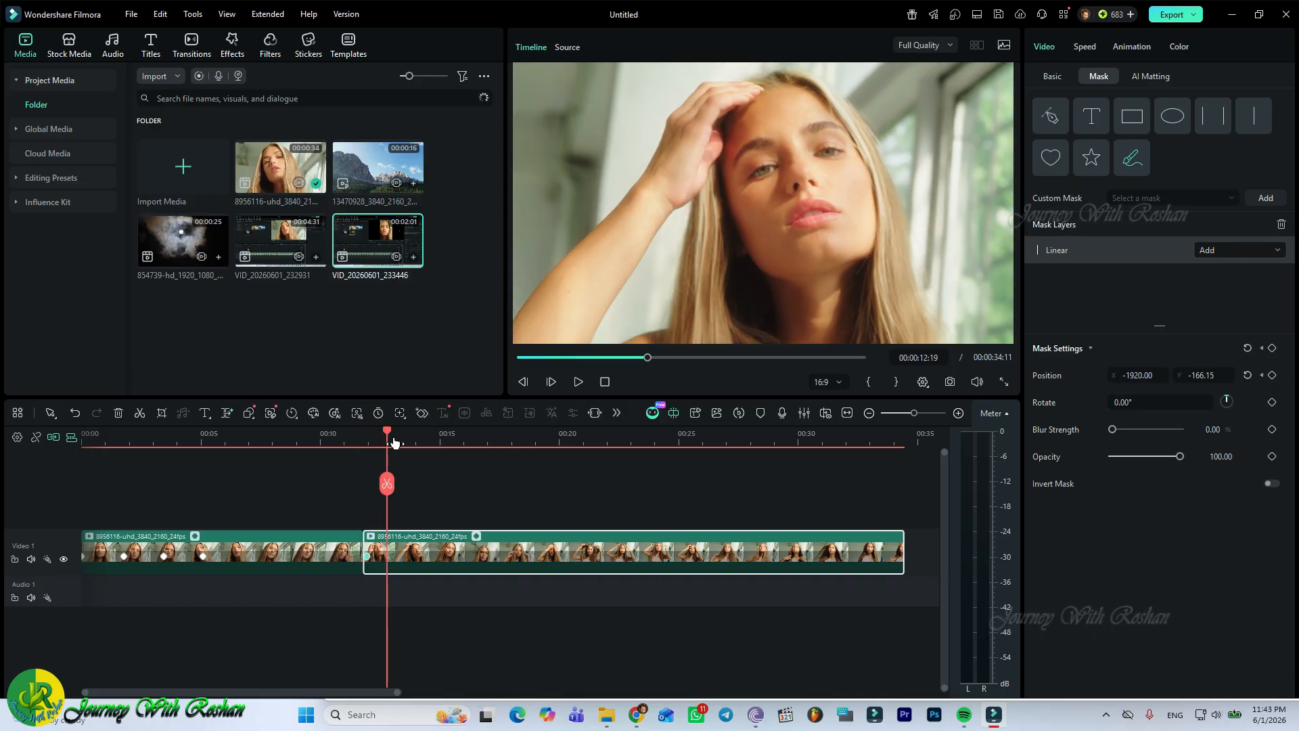
pyautogui.click(397, 441)
pyautogui.click(424, 442)
pyautogui.click(430, 443)
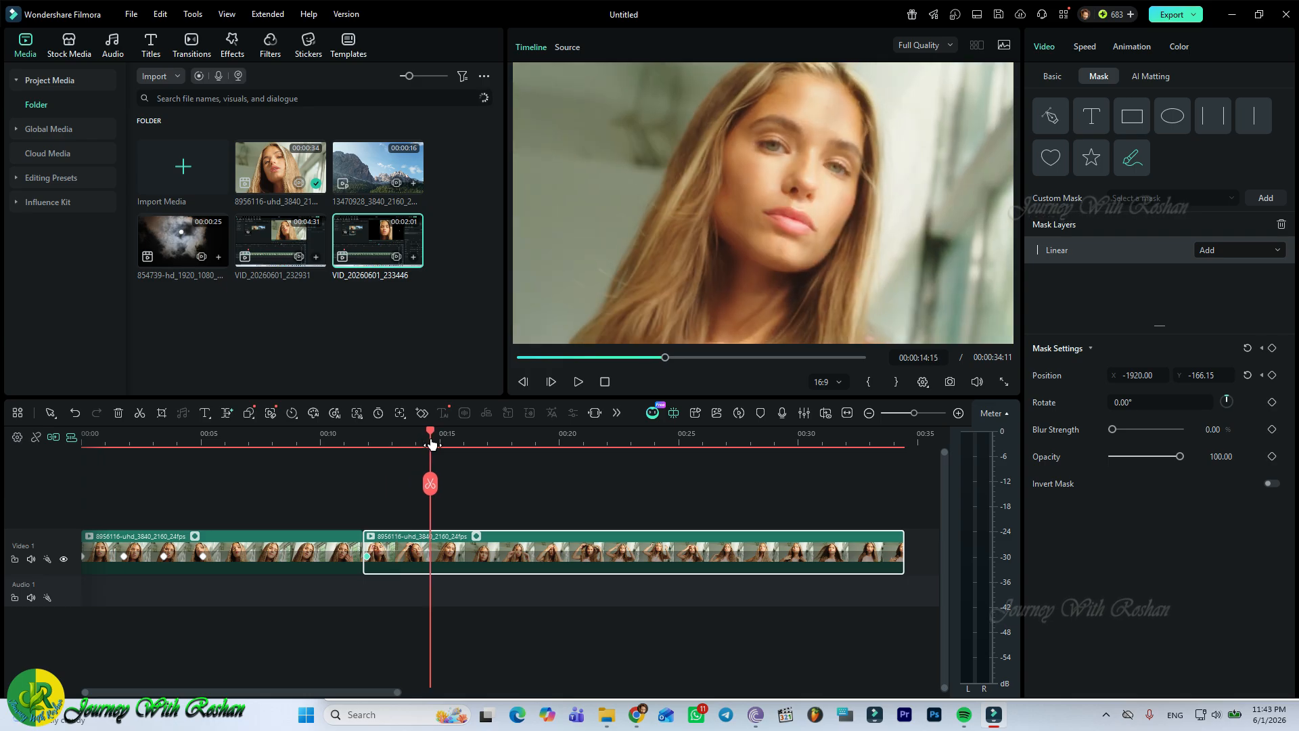
pyautogui.click(363, 443)
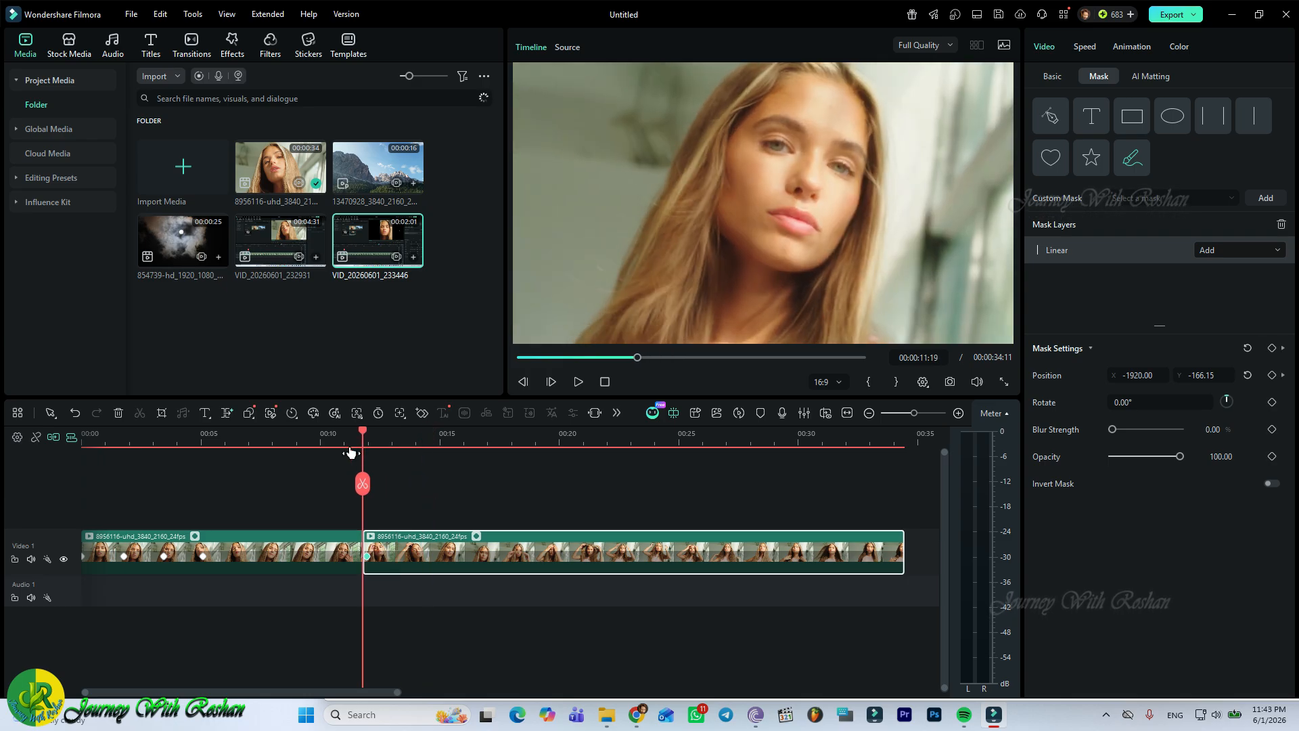
pyautogui.click(366, 448)
pyautogui.moveTo(367, 449); pyautogui.dragTo(460, 461)
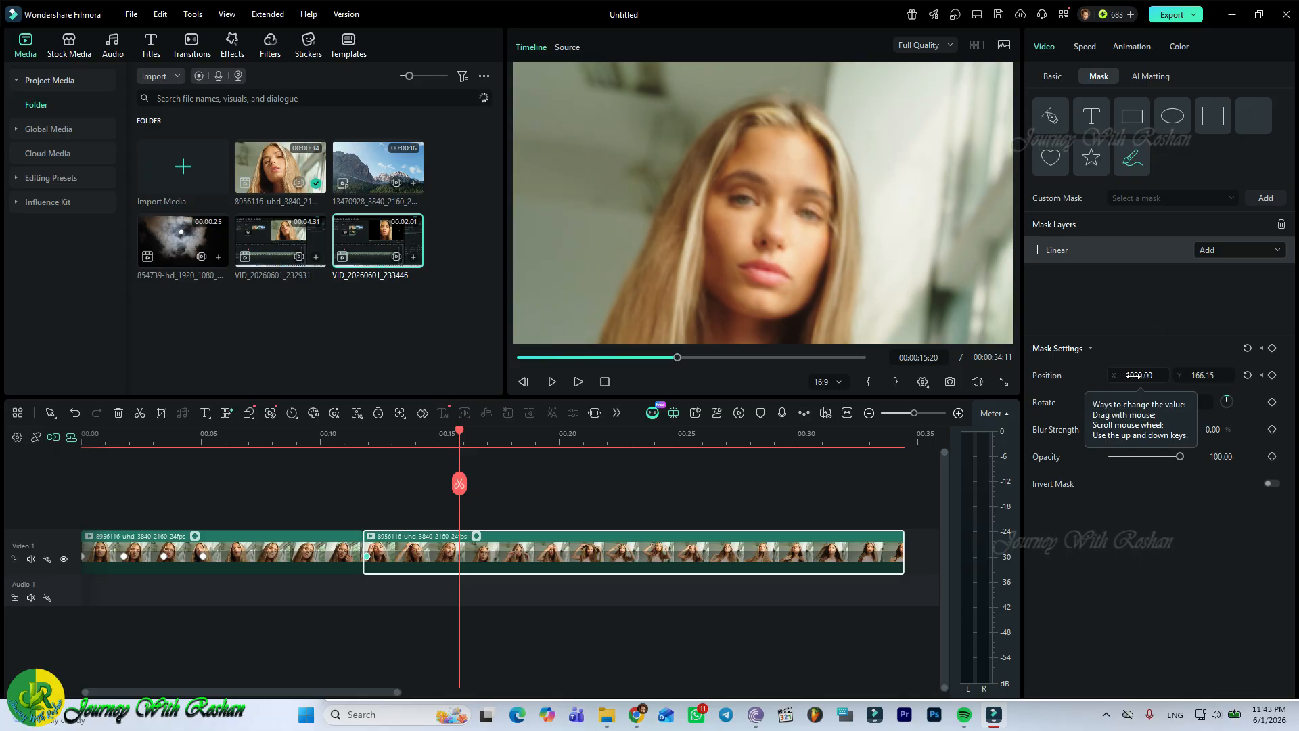
pyautogui.moveTo(1134, 376); pyautogui.dragTo(1295, 395)
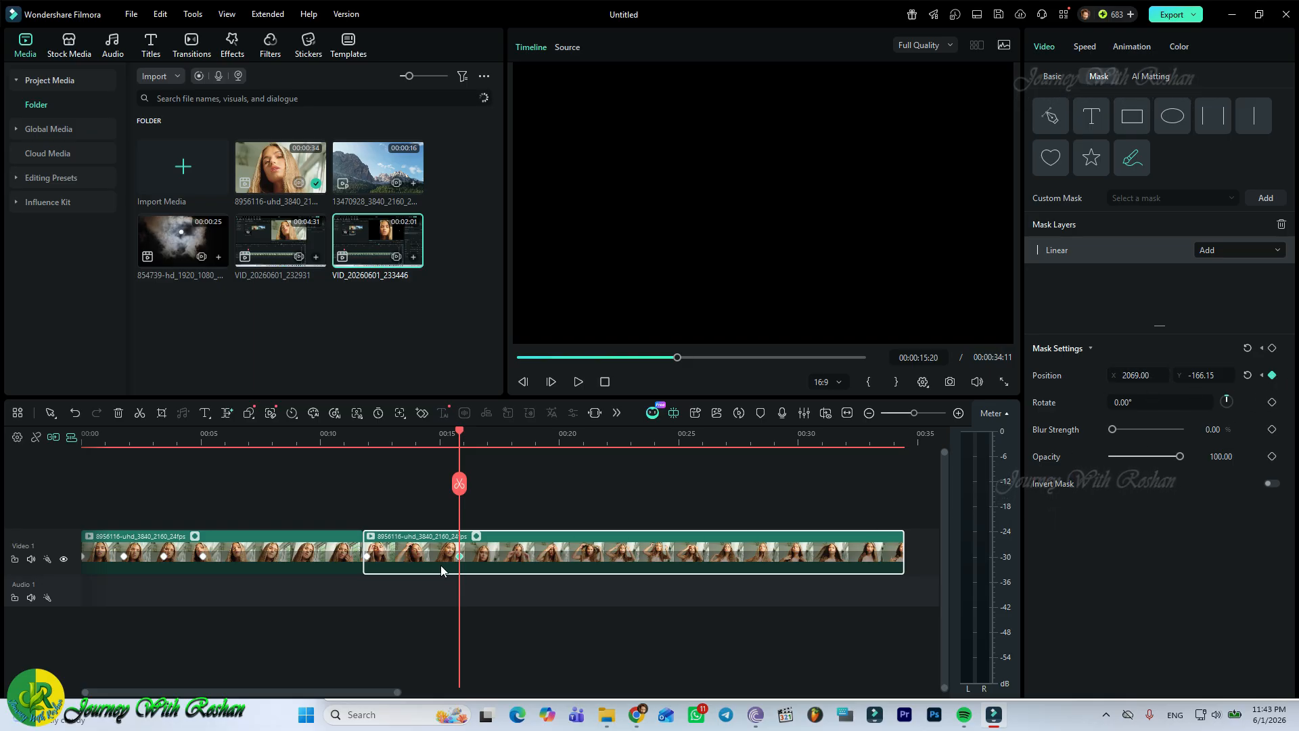
# Step: Play the timeline from 00:00:10:19 to review the Linear mask wiping across the second clip part
pyautogui.moveTo(460, 434); pyautogui.dragTo(362, 442)
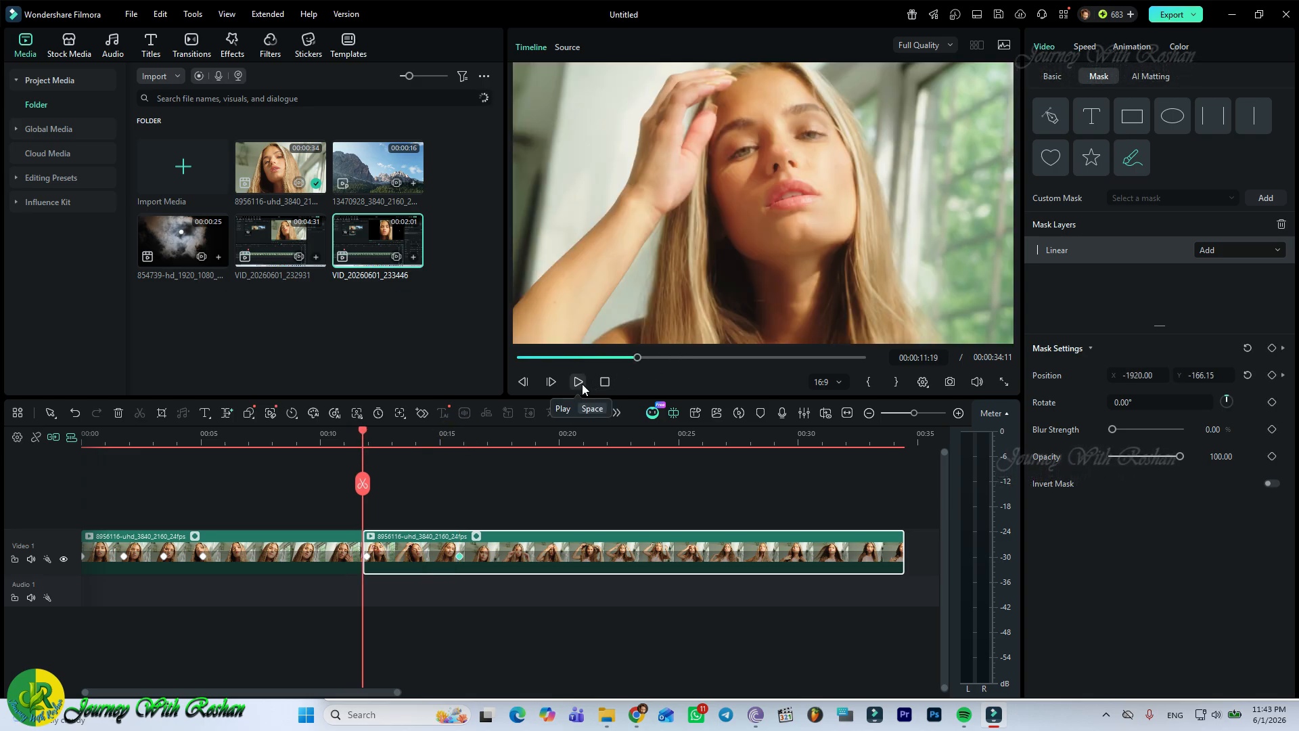
pyautogui.moveTo(362, 438); pyautogui.dragTo(339, 439)
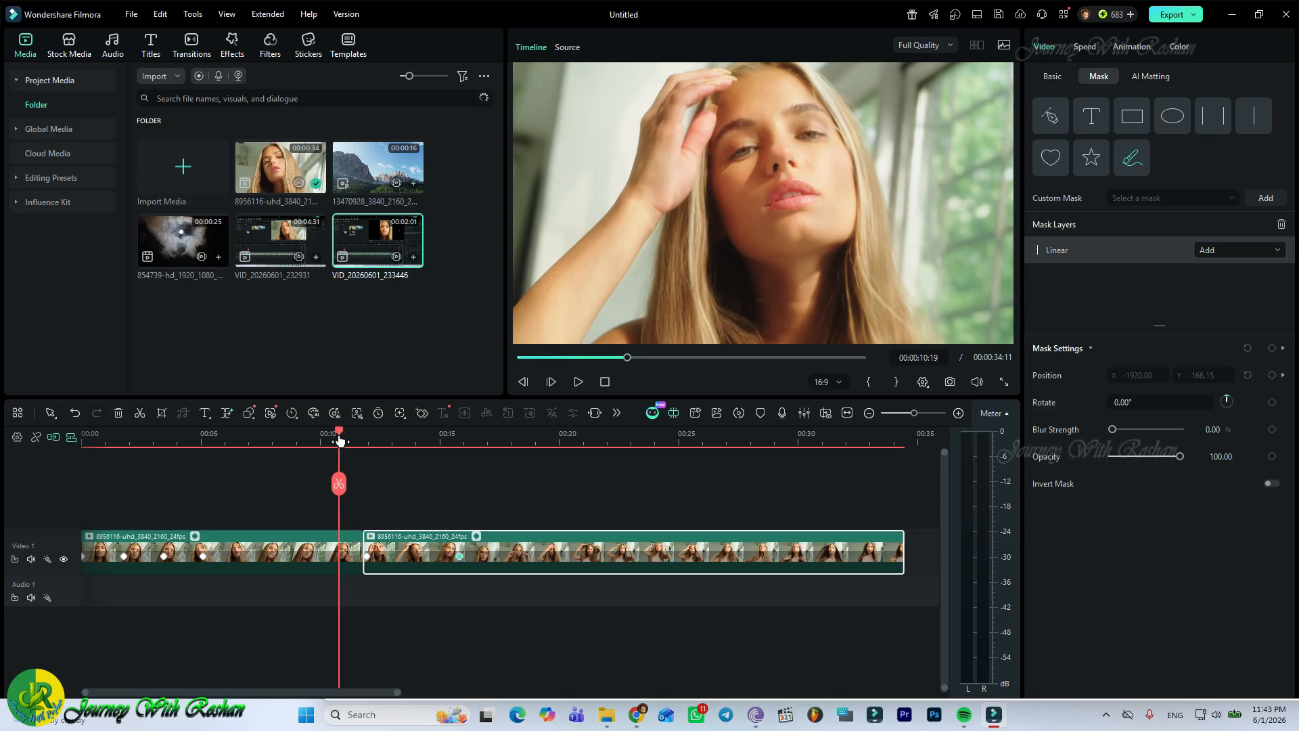
pyautogui.click(579, 381)
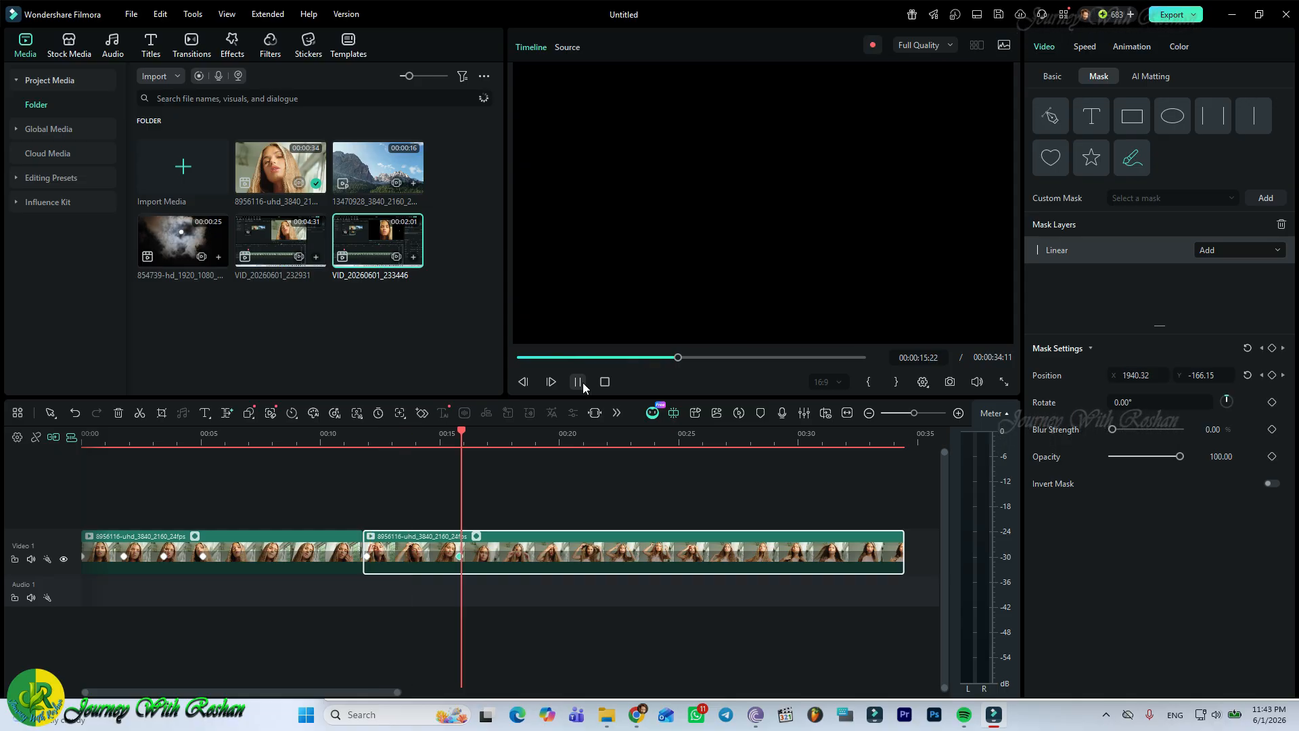
pyautogui.click(582, 383)
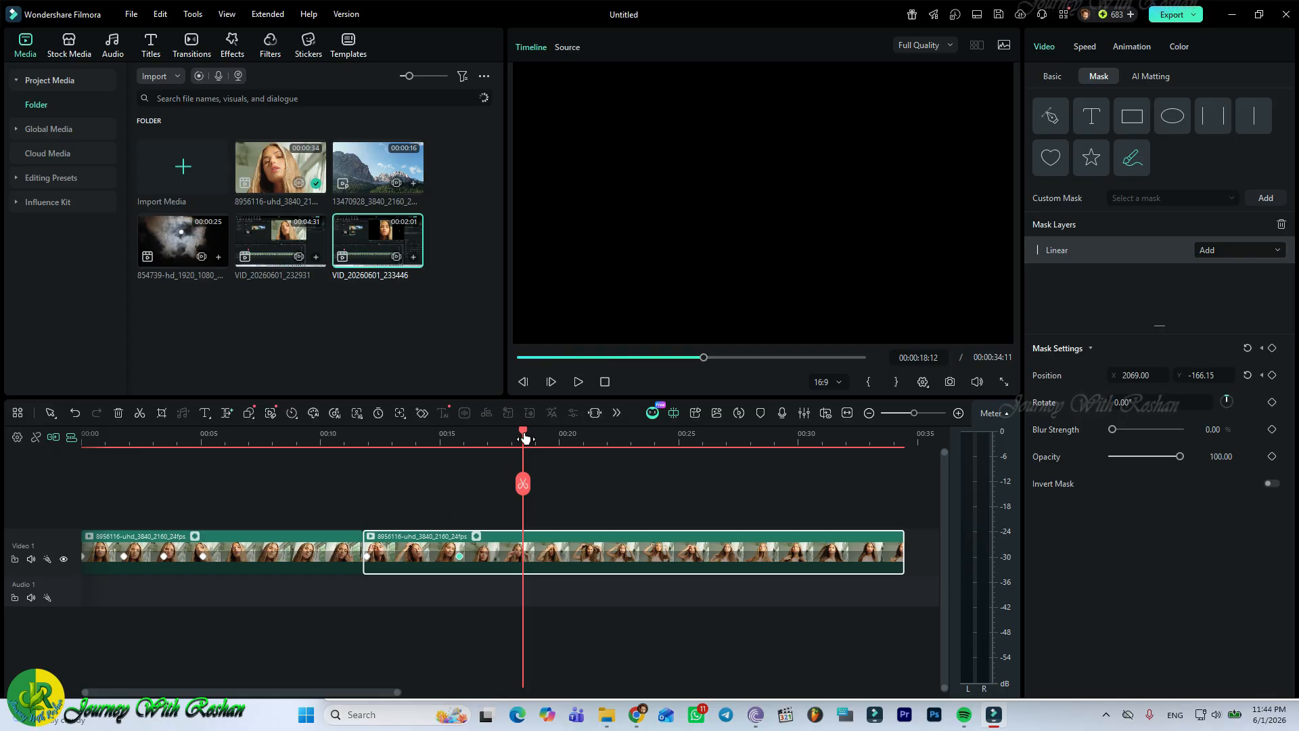
# Step: Add the mountain clip to a new video track, matching the project to 3840x2160 25fps, and align its start with the second portrait part
pyautogui.moveTo(525, 431); pyautogui.dragTo(364, 454)
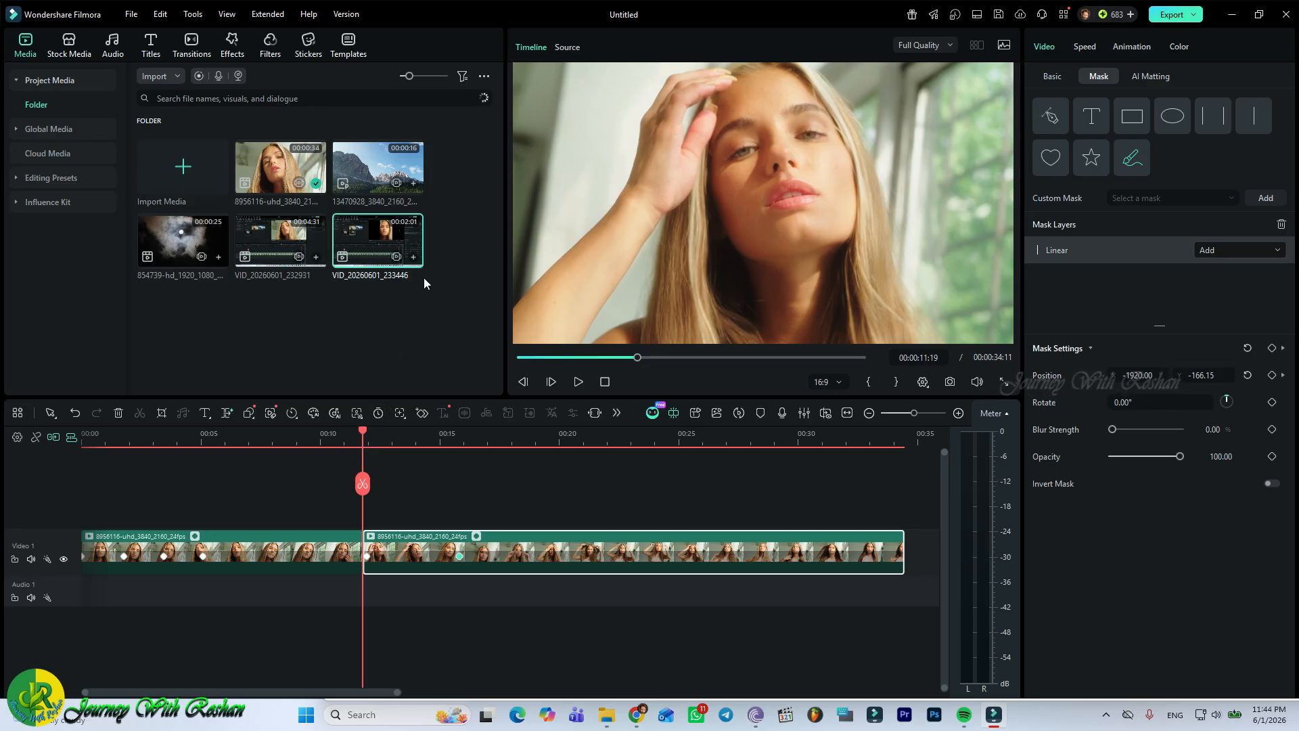
pyautogui.click(376, 163)
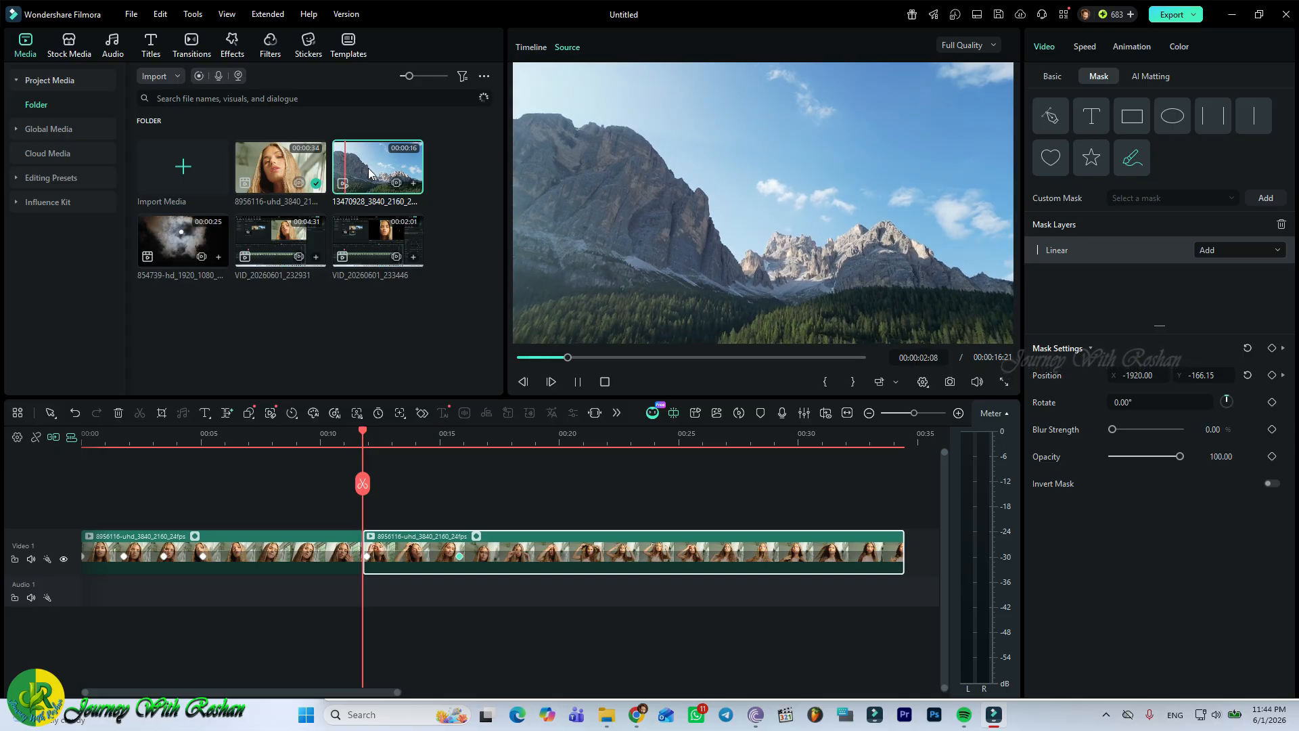
pyautogui.moveTo(370, 172); pyautogui.dragTo(376, 504)
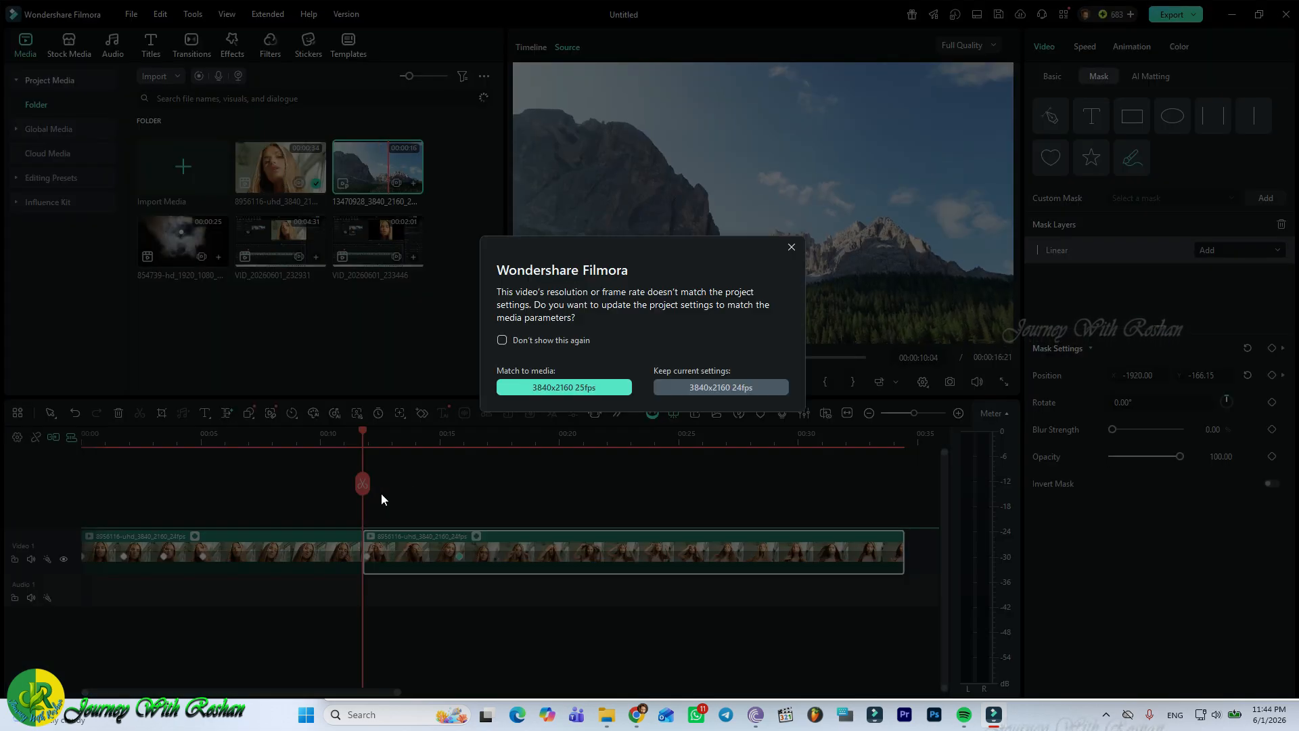
pyautogui.click(549, 389)
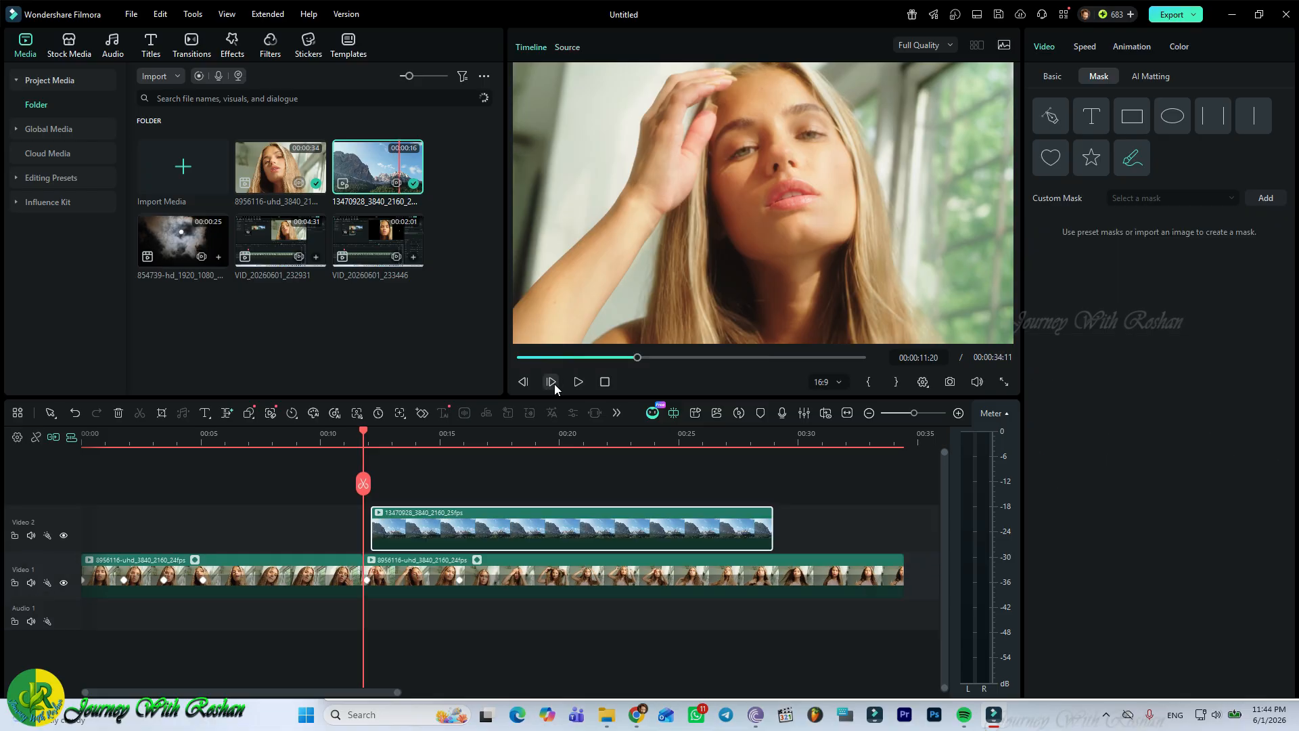
pyautogui.moveTo(491, 528)
pyautogui.mouseDown()
pyautogui.moveTo(473, 529)
pyautogui.moveTo(497, 531)
pyautogui.mouseUp()
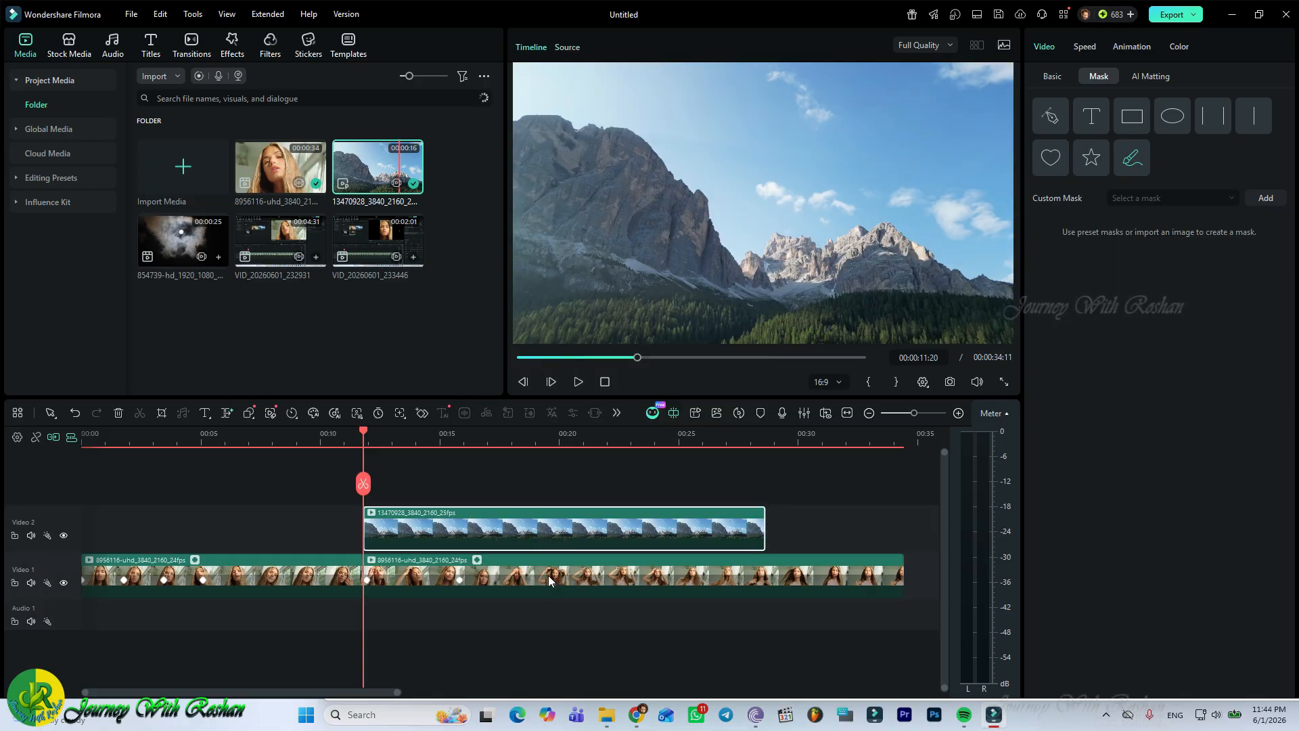
# Step: Turn off Auto Ripple and move the second portrait part to a track above the mountain clip, aligning their starts
pyautogui.moveTo(547, 576)
pyautogui.mouseDown()
pyautogui.moveTo(576, 583)
pyautogui.moveTo(604, 559)
pyautogui.moveTo(537, 577)
pyautogui.mouseUp()
pyautogui.click(598, 643)
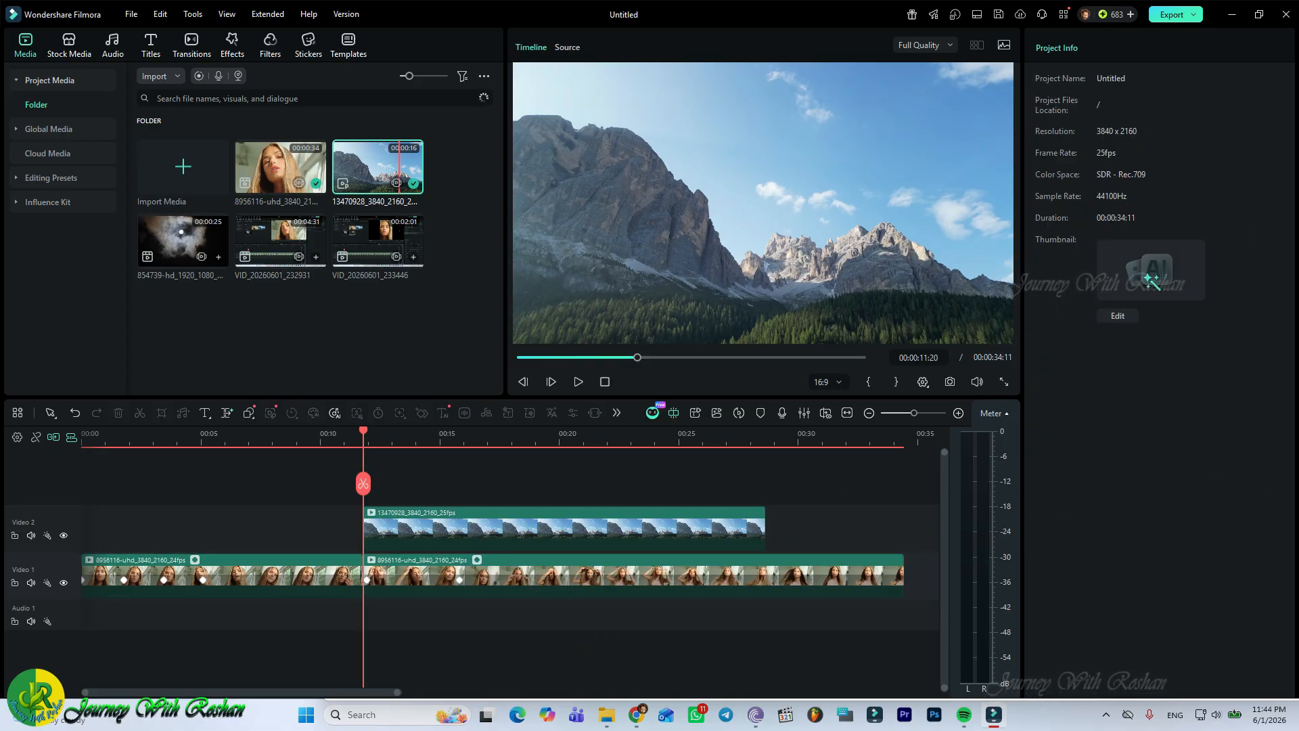
pyautogui.click(55, 439)
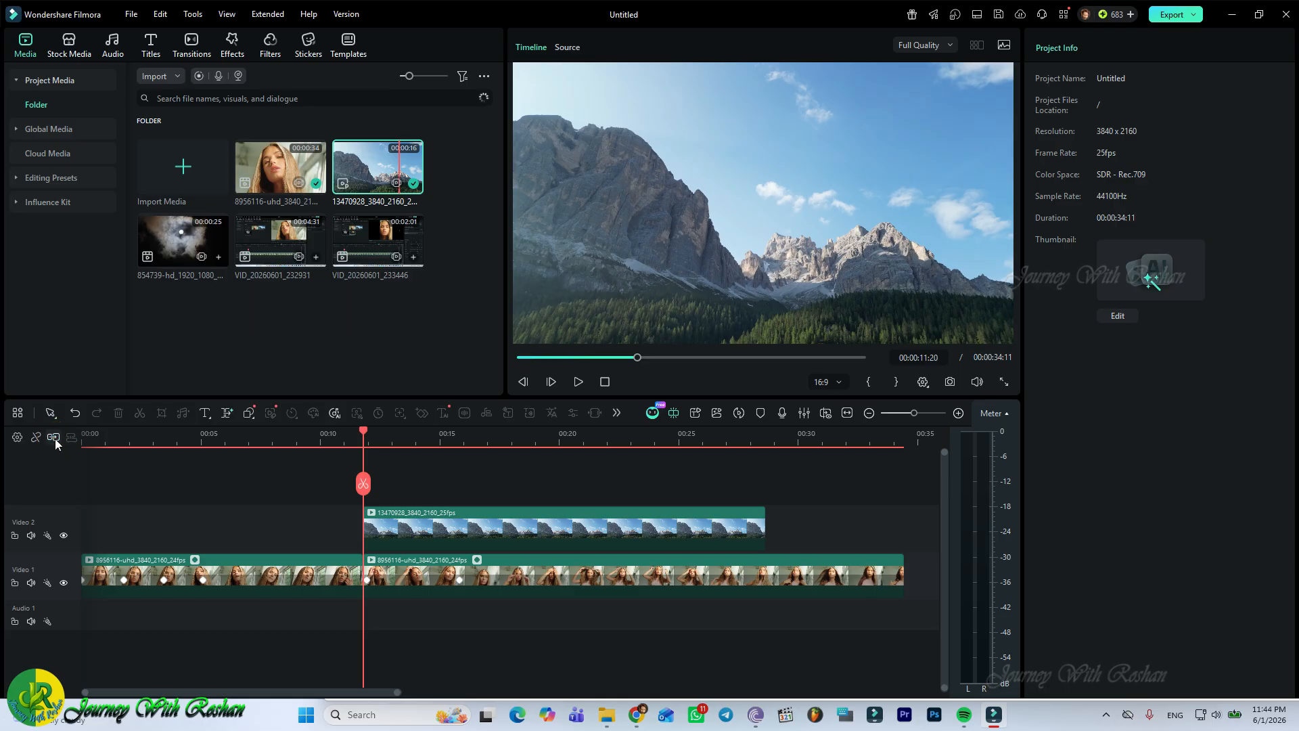
pyautogui.moveTo(550, 591); pyautogui.dragTo(561, 479)
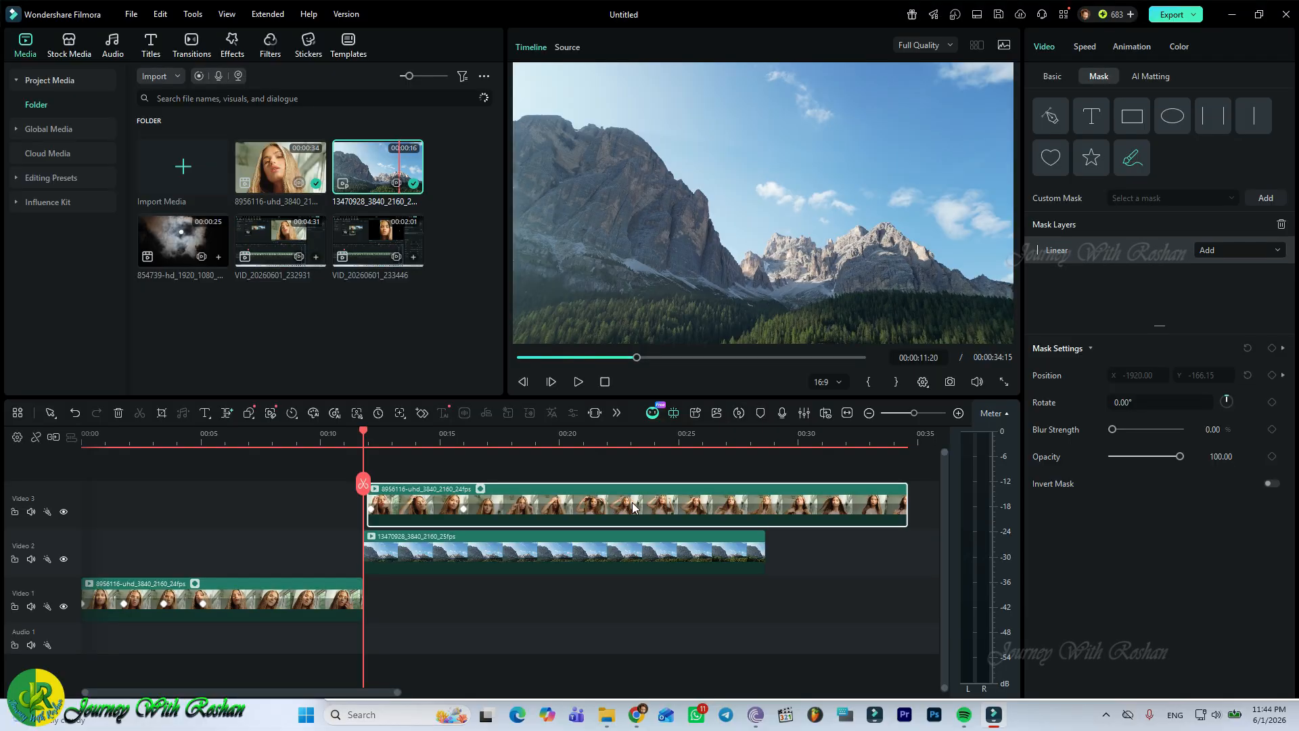
pyautogui.moveTo(633, 509); pyautogui.dragTo(630, 508)
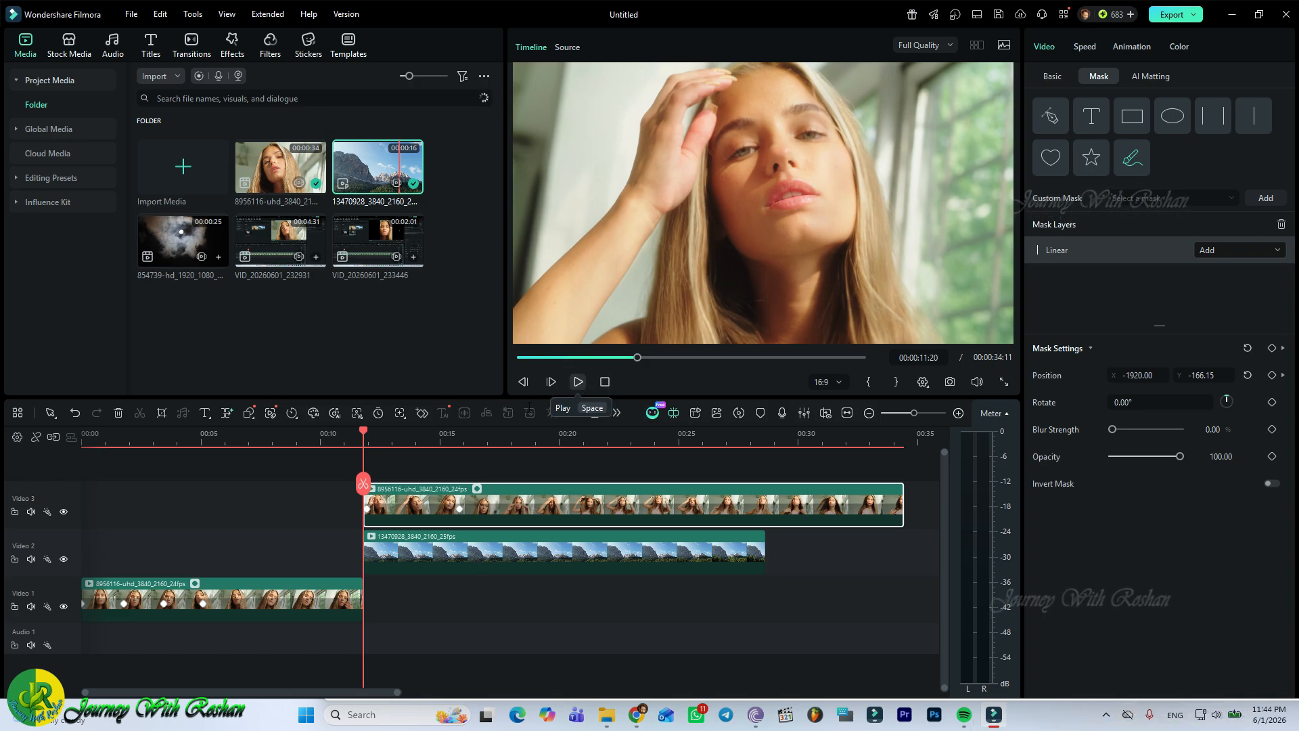
# Step: Play the timeline from 00:00:08:19 to review the Linear wipe from the portrait to the mountain clip
pyautogui.moveTo(363, 436); pyautogui.dragTo(290, 443)
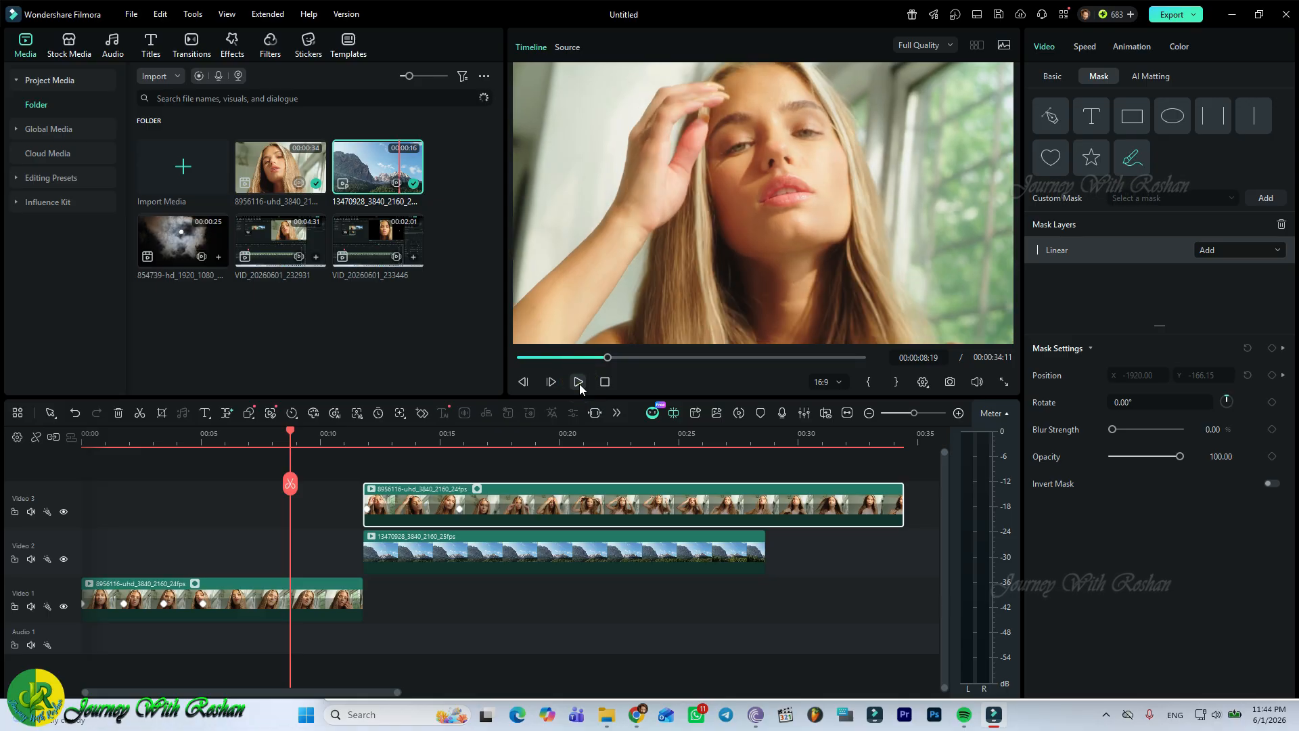
pyautogui.click(579, 382)
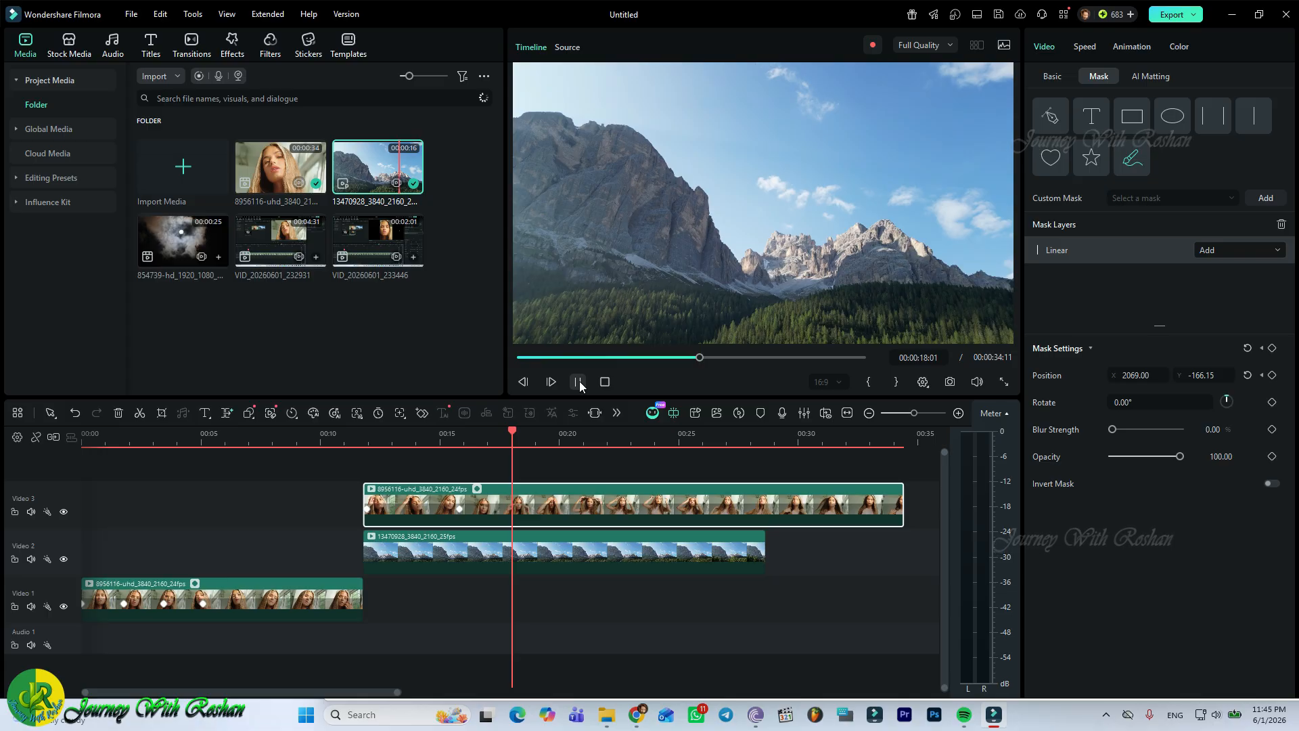
pyautogui.click(580, 384)
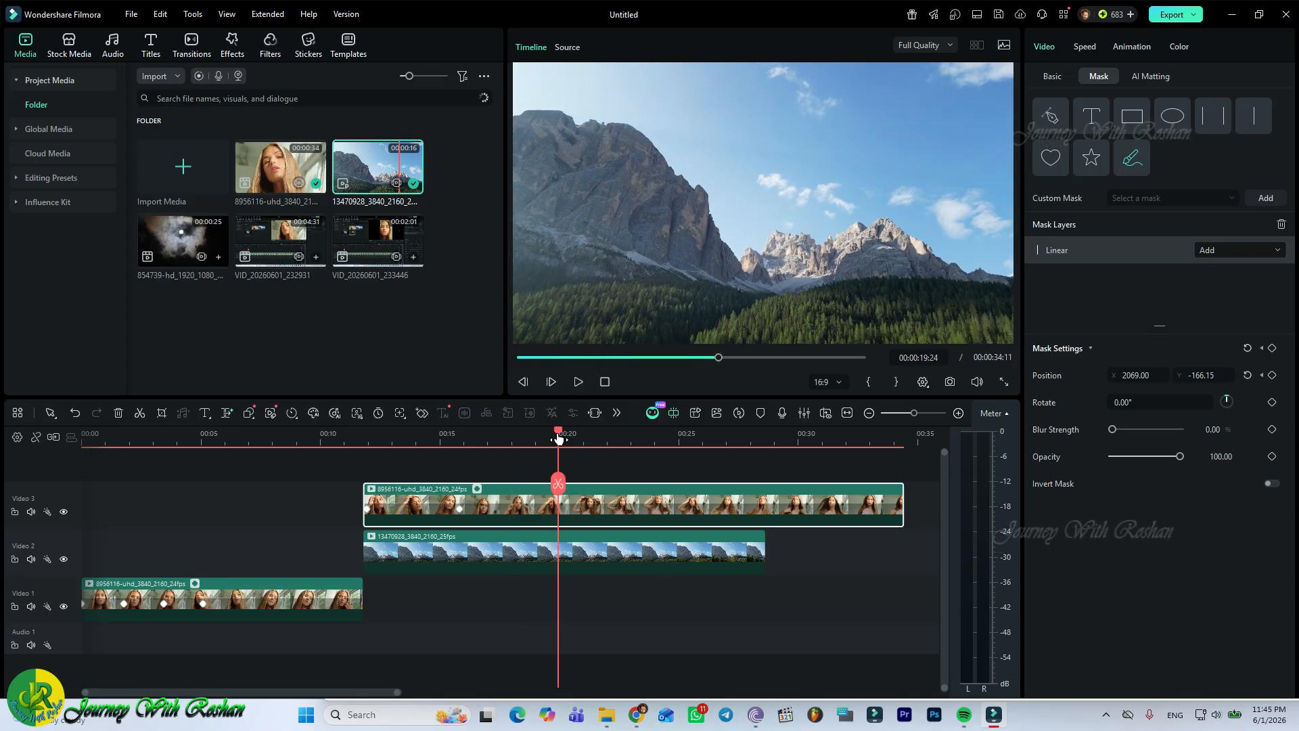
# Step: Set the Linear mask's blur strength to 100% while previewing the wipe at 00:00:13:24
pyautogui.moveTo(559, 438); pyautogui.dragTo(416, 462)
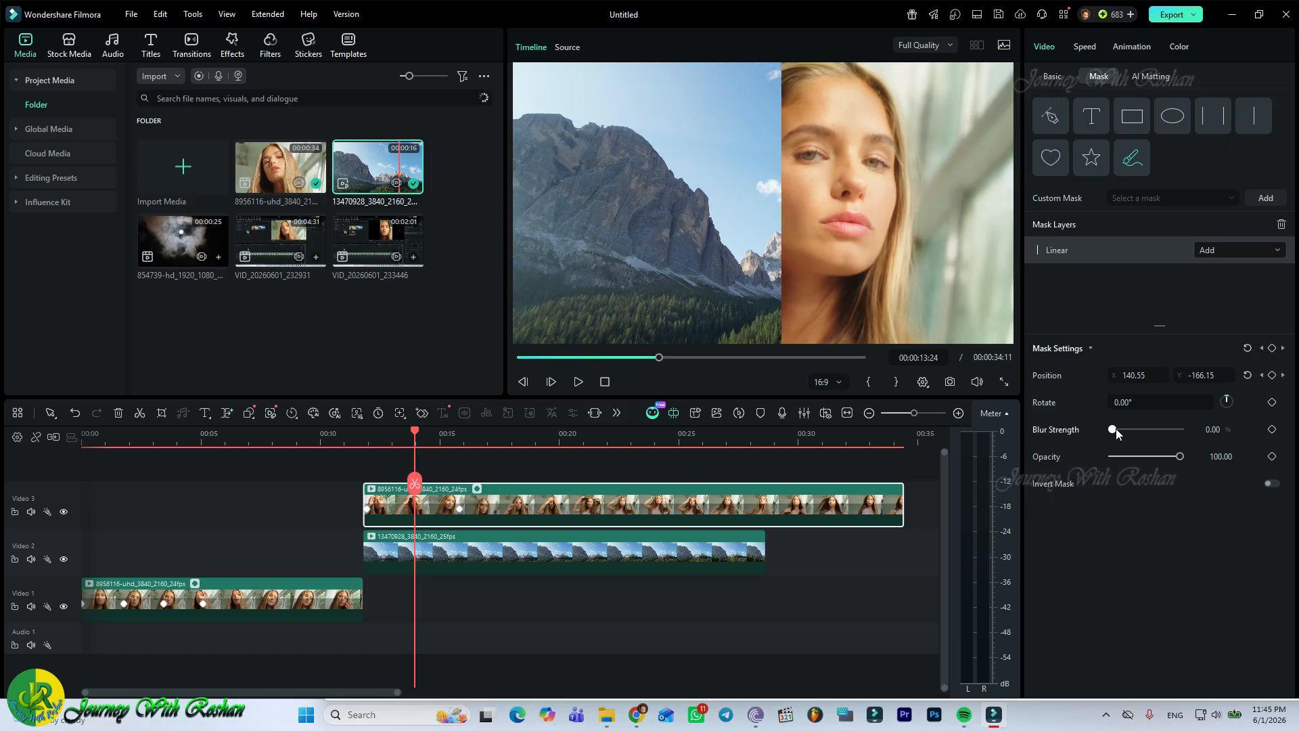
pyautogui.moveTo(1113, 430); pyautogui.dragTo(1204, 441)
# Step: Play the timeline from 00:00:09:05 and again from 00:00:09:19 to review the soft-edged Linear mask transition
pyautogui.moveTo(416, 431); pyautogui.dragTo(302, 441)
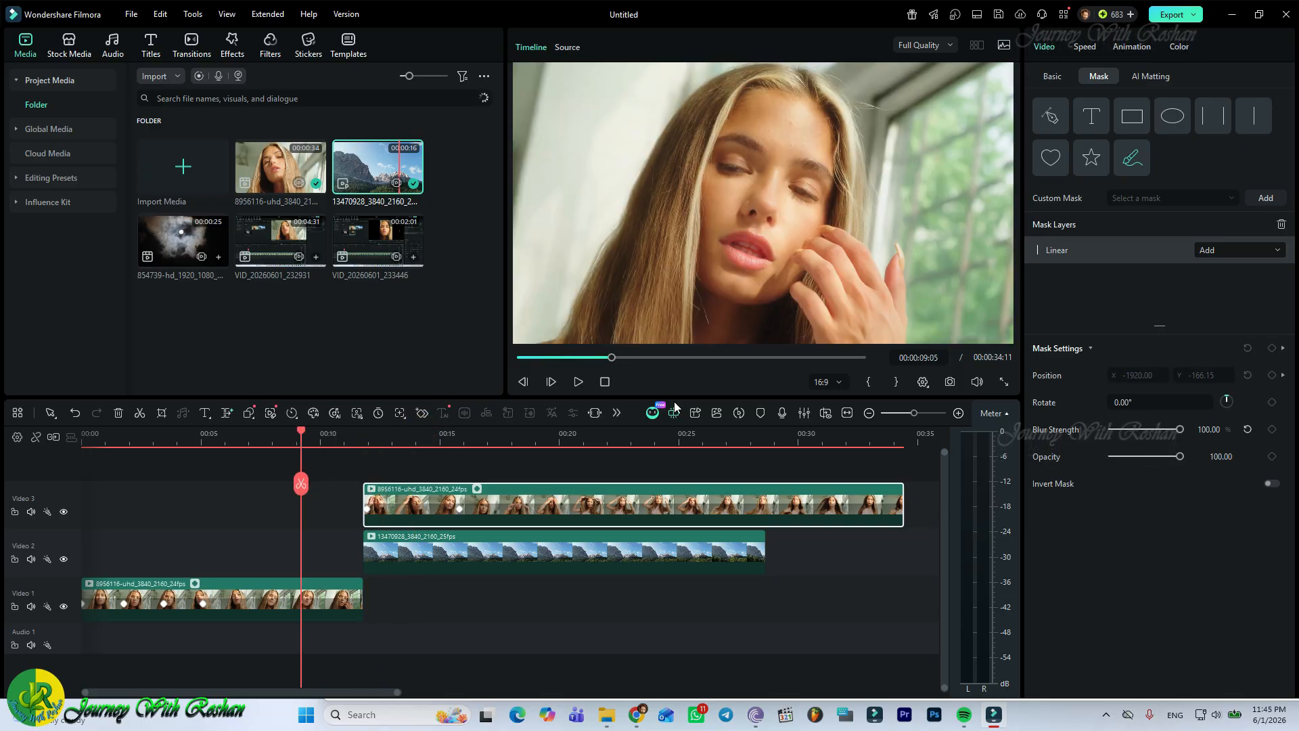
pyautogui.click(578, 383)
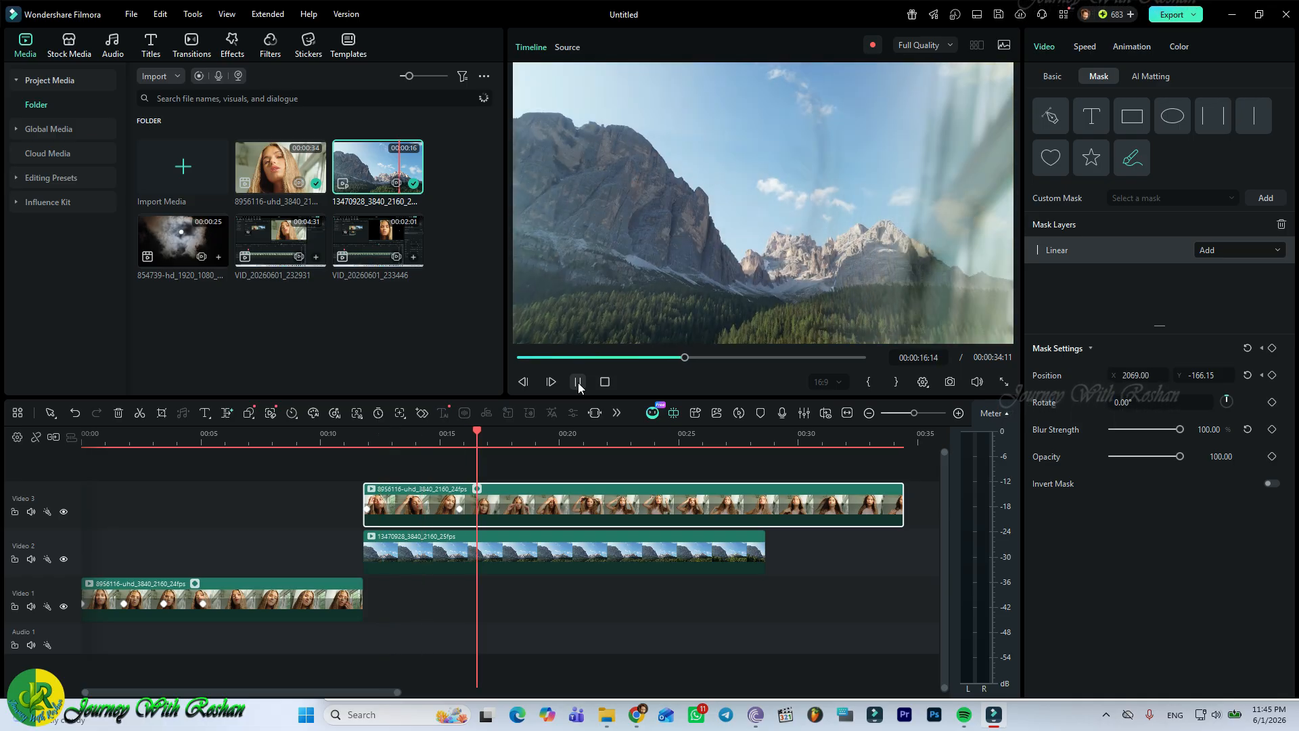
pyautogui.click(579, 383)
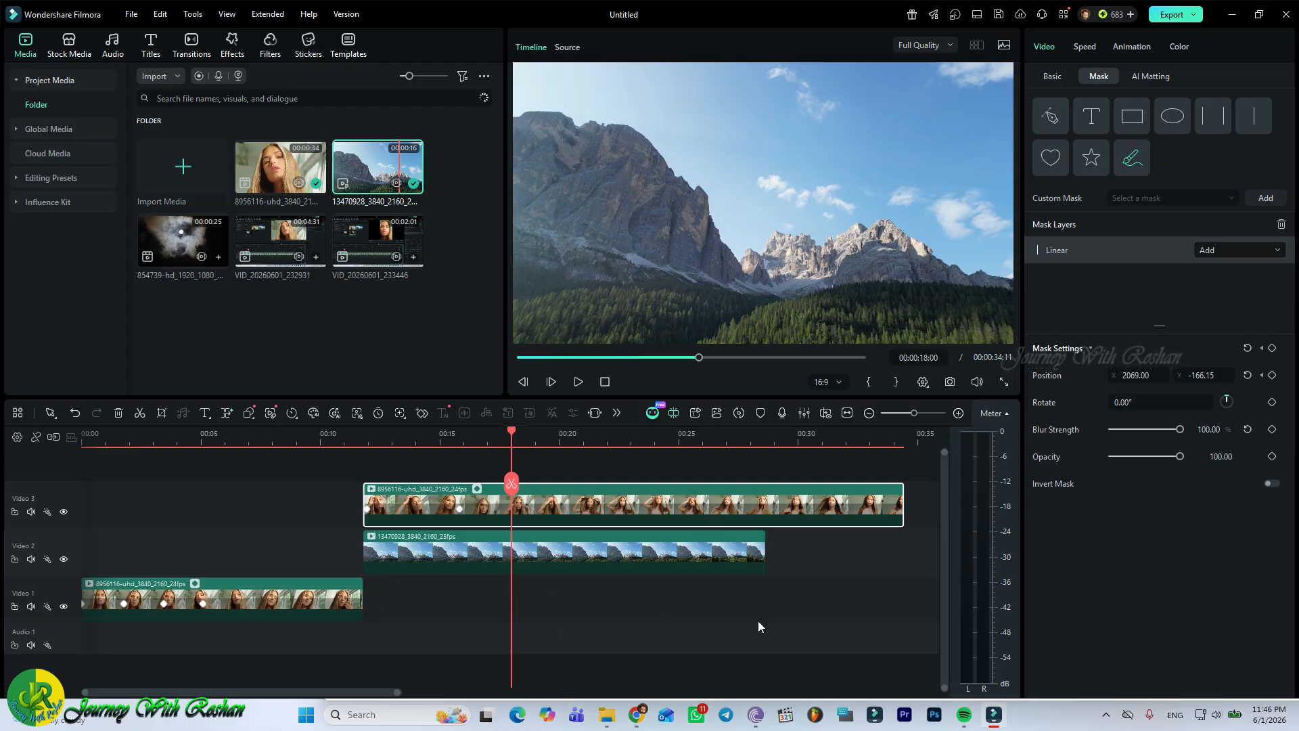
pyautogui.moveTo(511, 436); pyautogui.dragTo(315, 454)
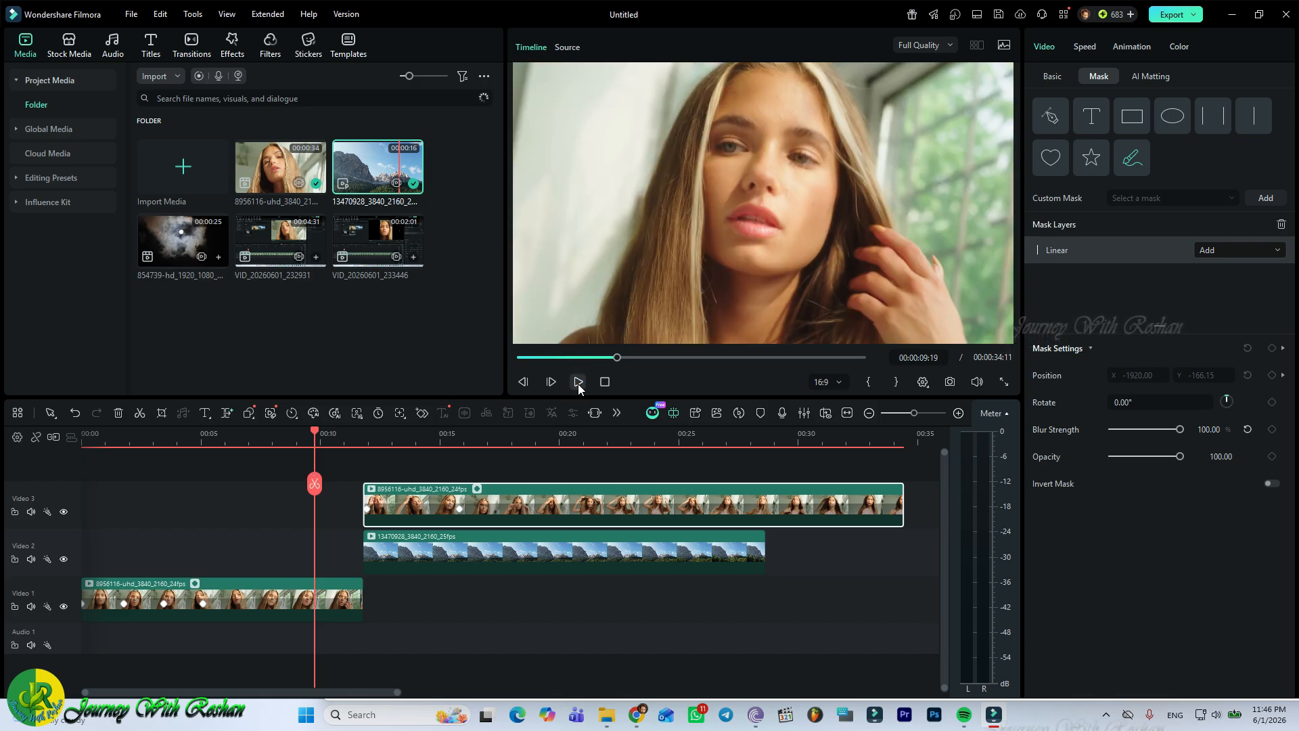
pyautogui.click(577, 382)
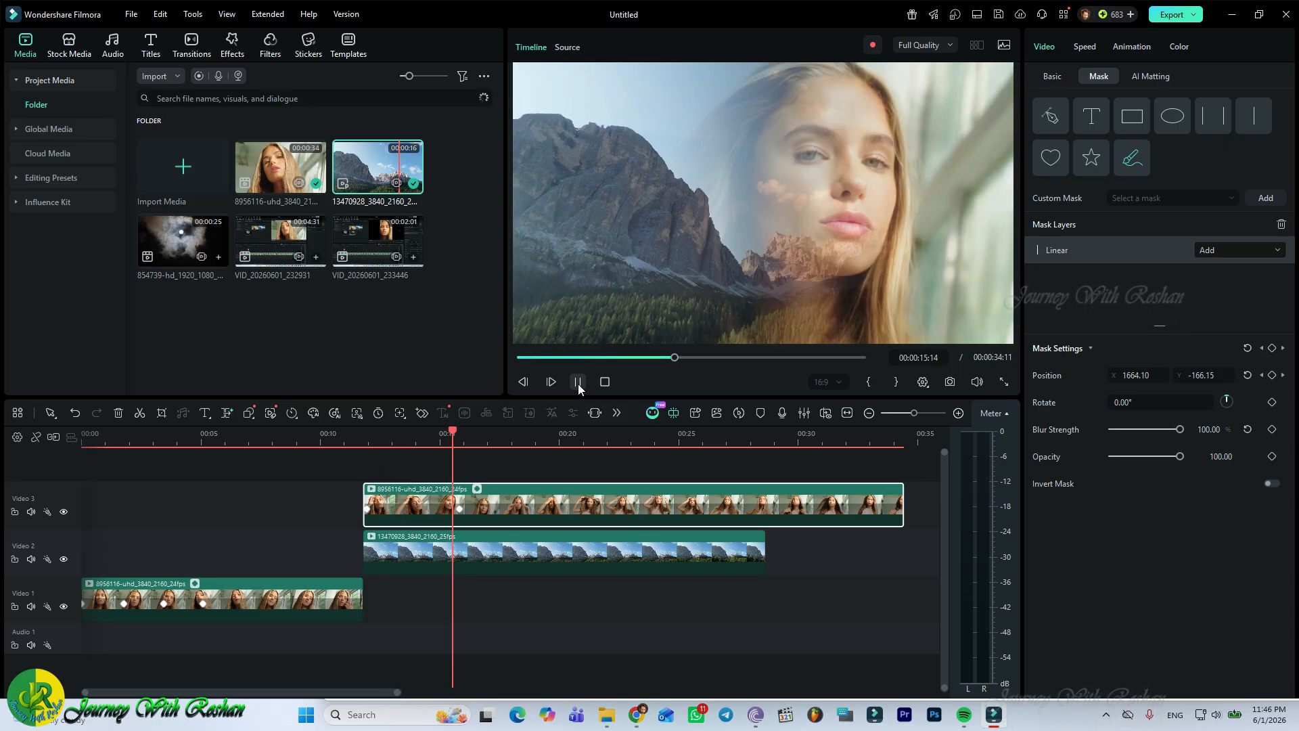
pyautogui.click(579, 382)
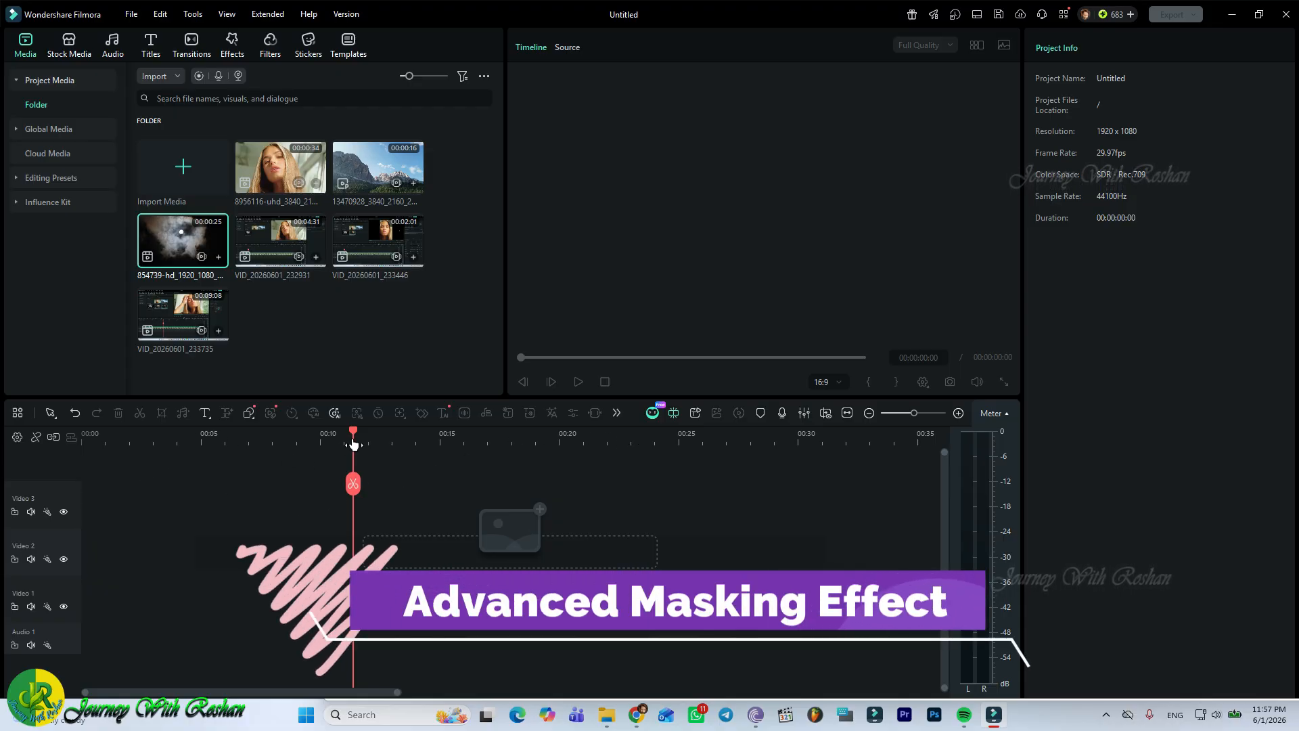
# Step: Preview the mountain clip and place it at the start of the empty timeline's Video 3 track, matching the project to 3840x2160 25fps
pyautogui.moveTo(354, 438); pyautogui.dragTo(84, 438)
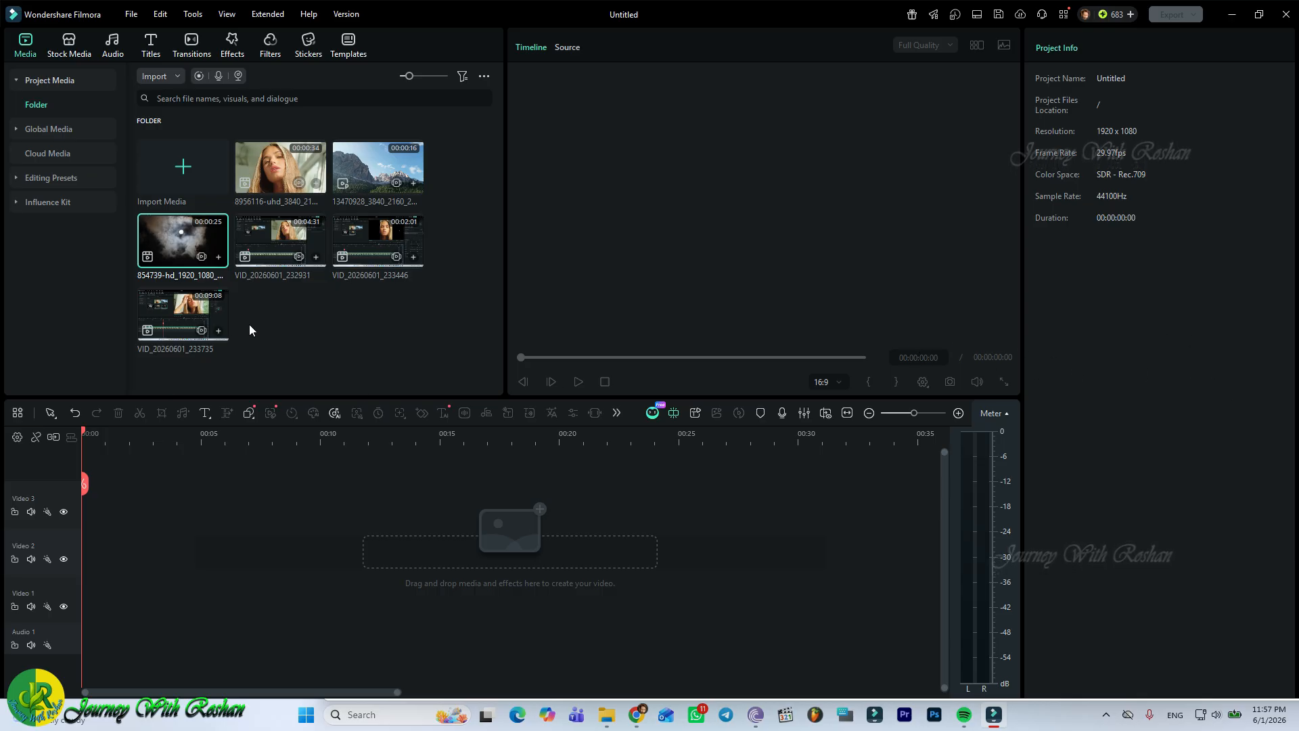
pyautogui.click(381, 179)
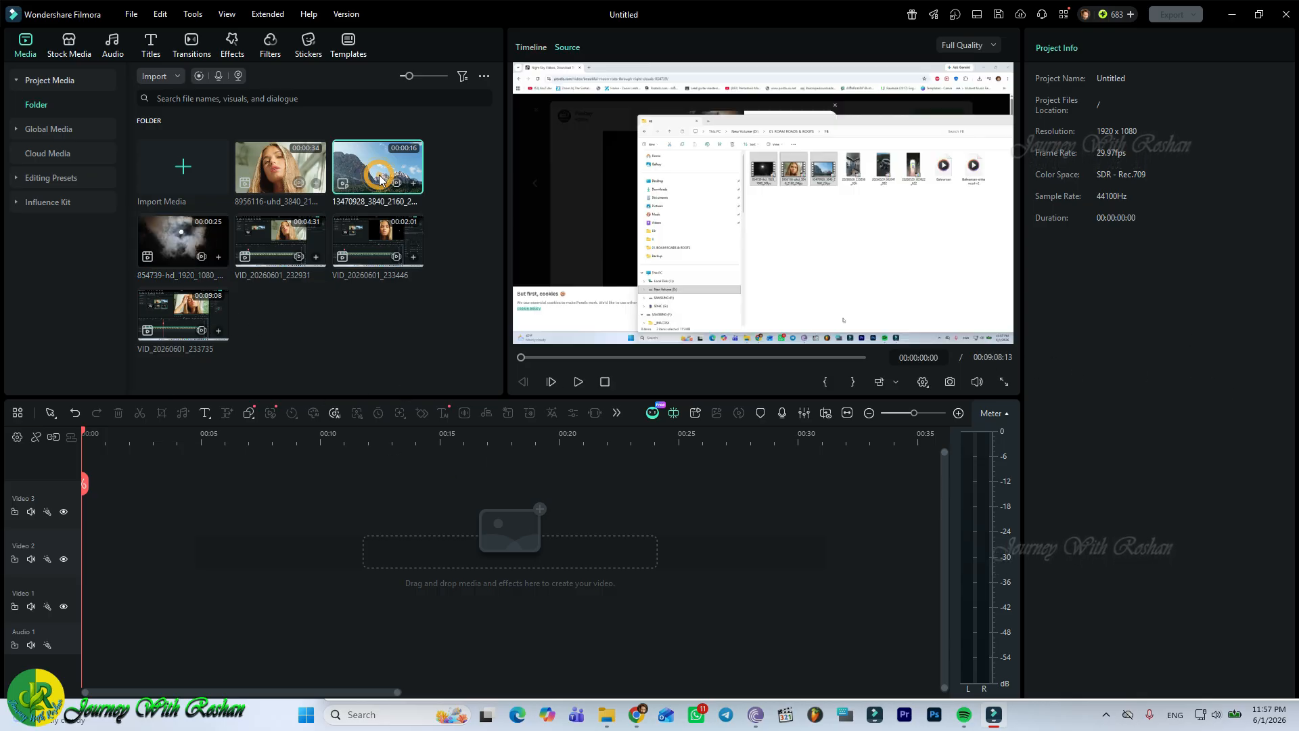
pyautogui.press('space')
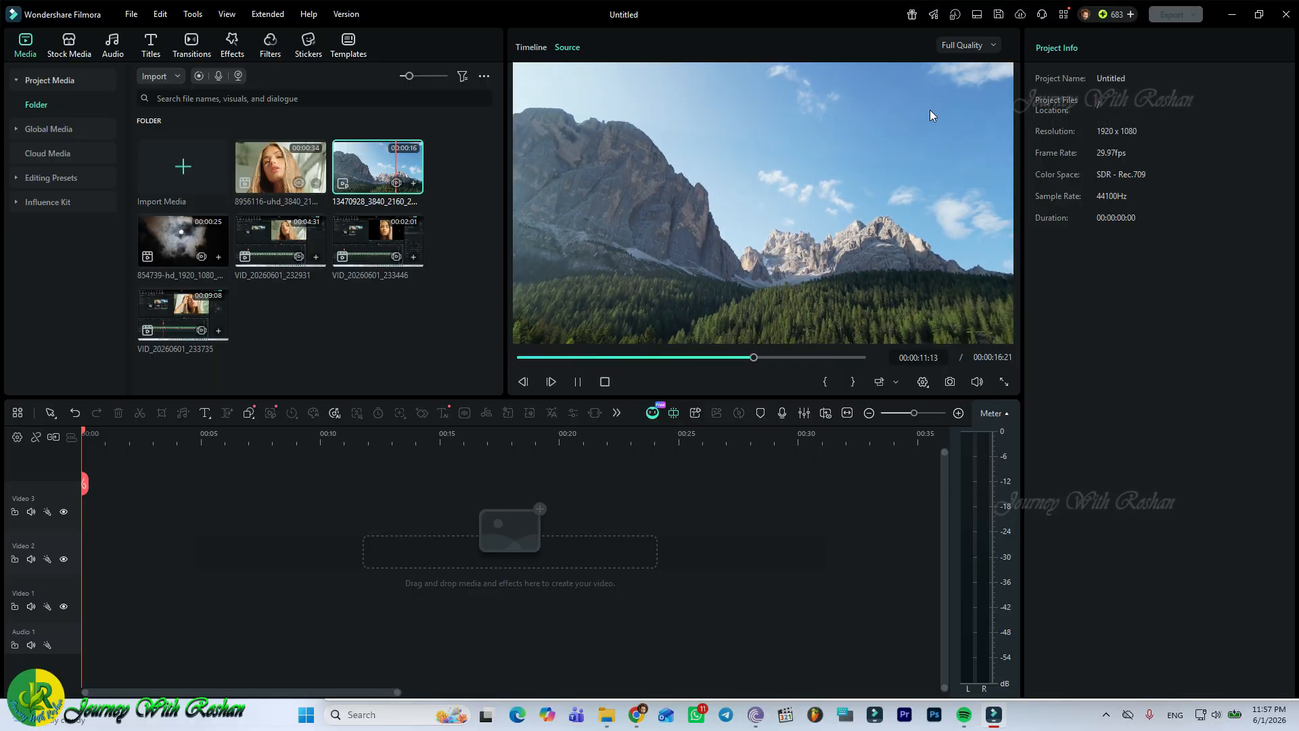
pyautogui.moveTo(378, 167); pyautogui.dragTo(69, 525)
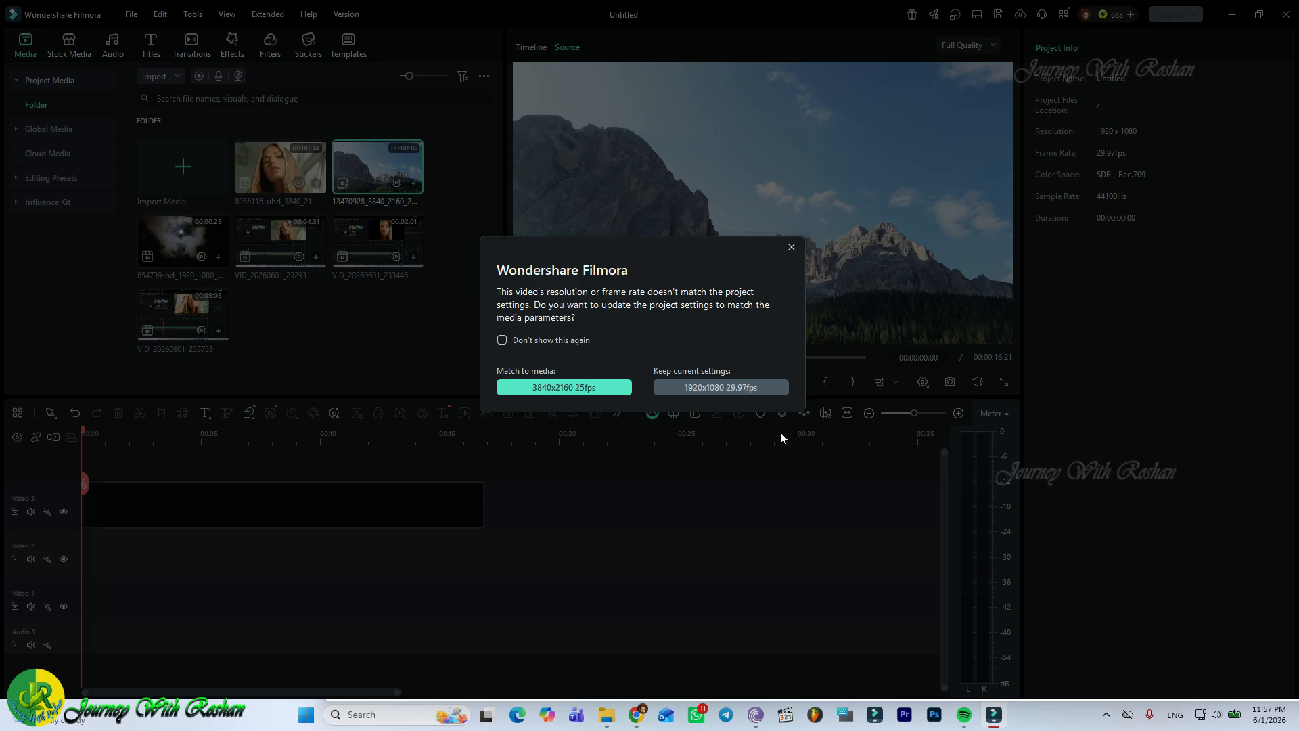
pyautogui.click(584, 389)
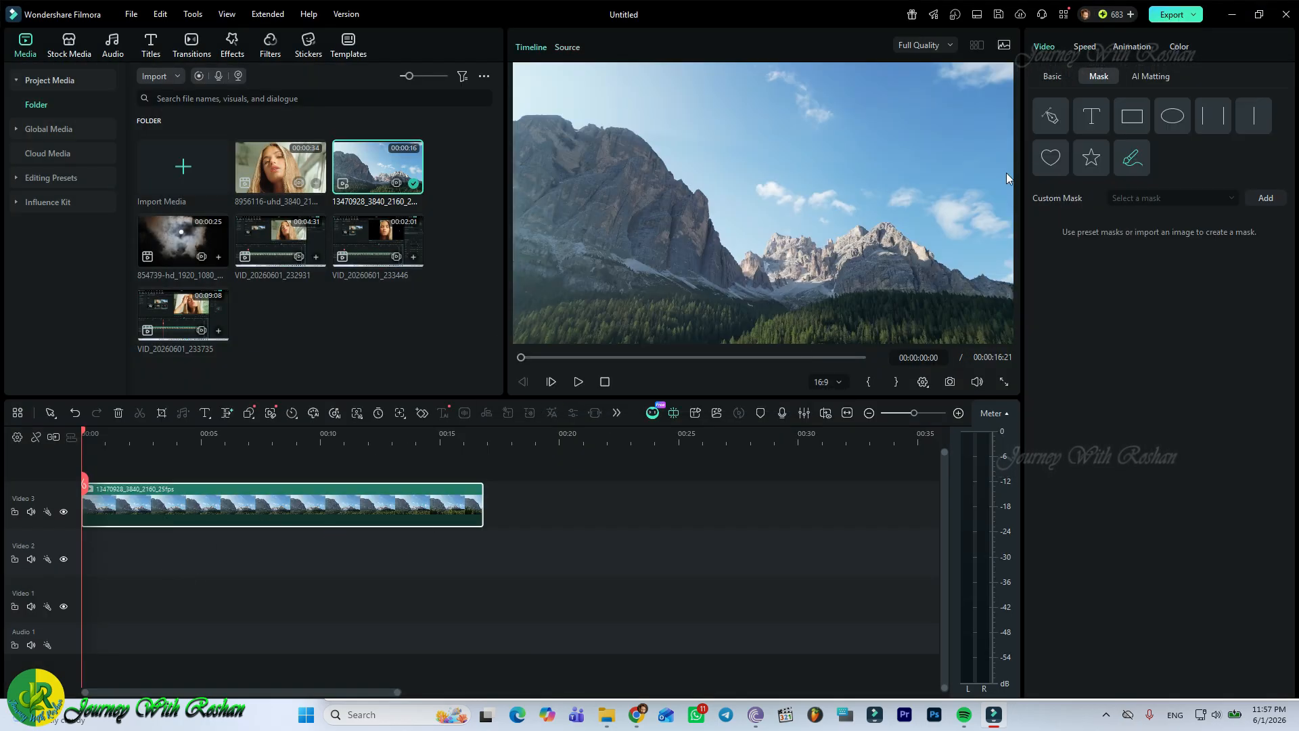
# Step: Add a Draw Mask layer to the mountain clip on the Video 3 track
pyautogui.click(1060, 77)
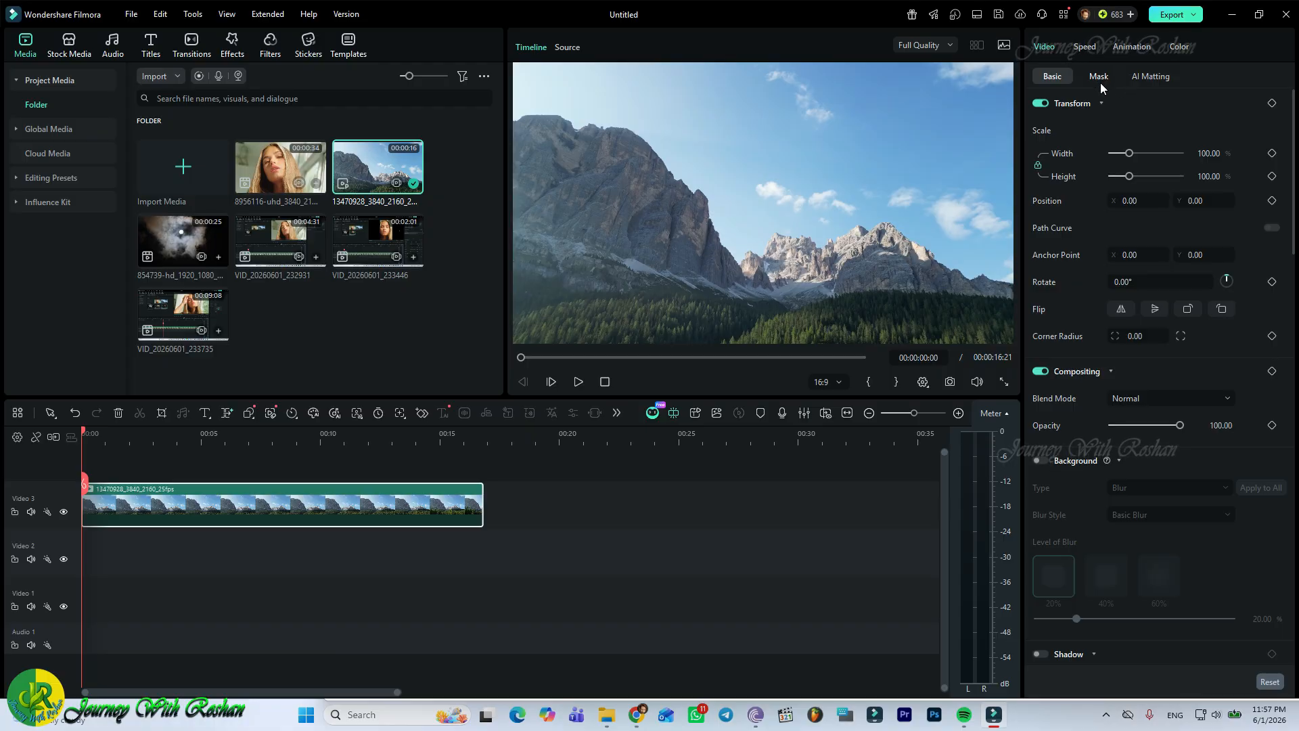
pyautogui.click(1101, 78)
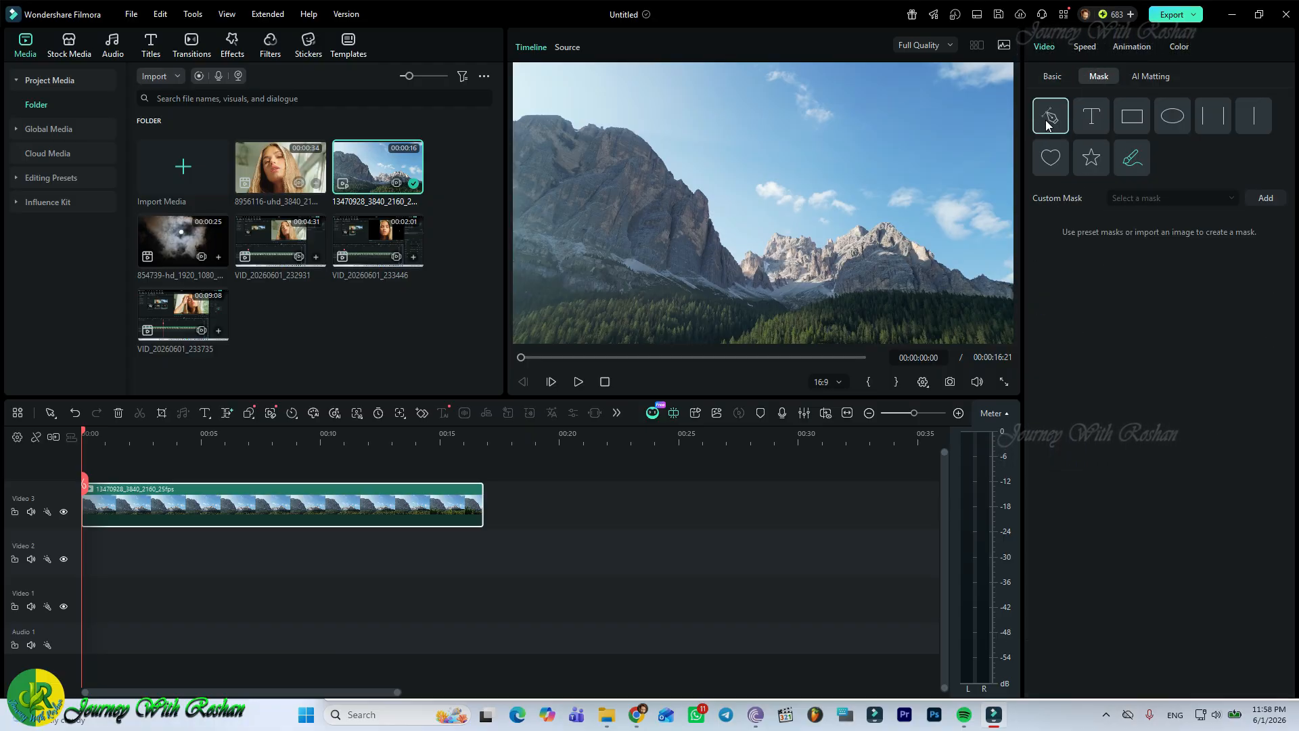
pyautogui.click(1046, 120)
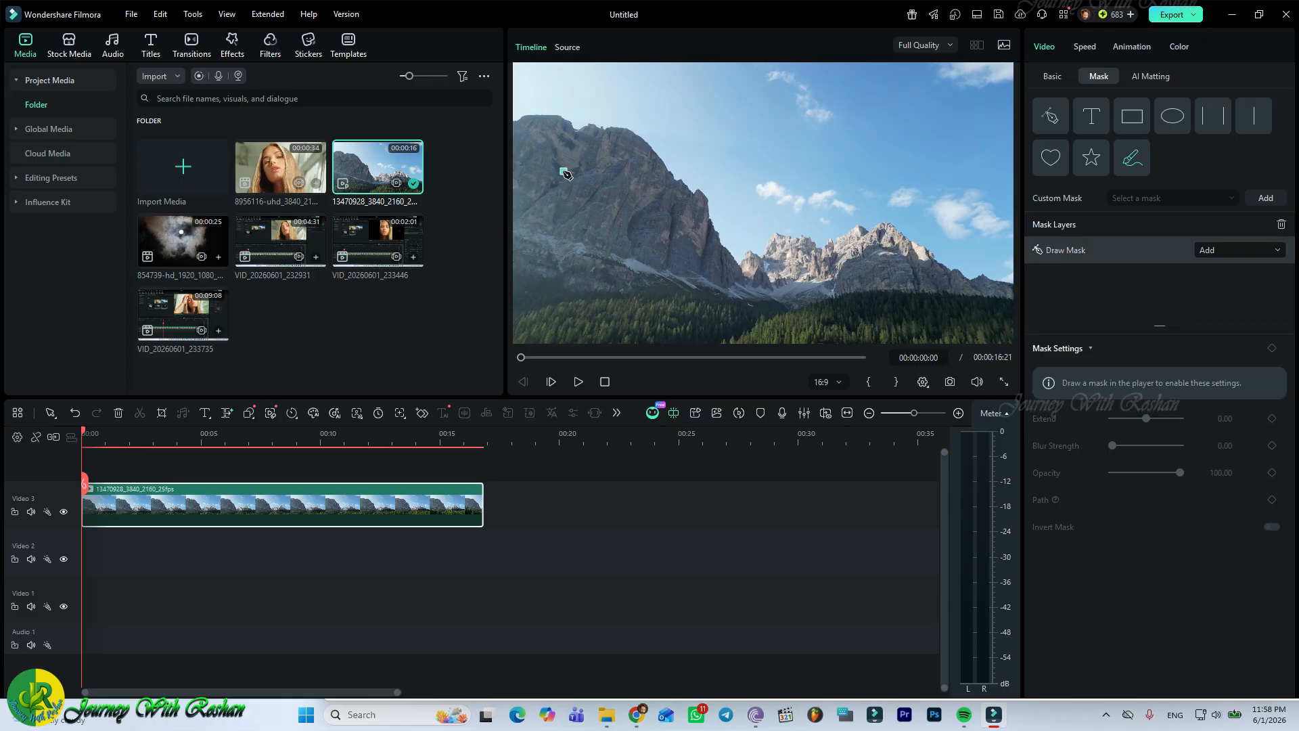
pyautogui.click(525, 116)
pyautogui.hotkey('ctrl', 'z')
pyautogui.click(518, 124)
pyautogui.moveTo(531, 126); pyautogui.dragTo(587, 134)
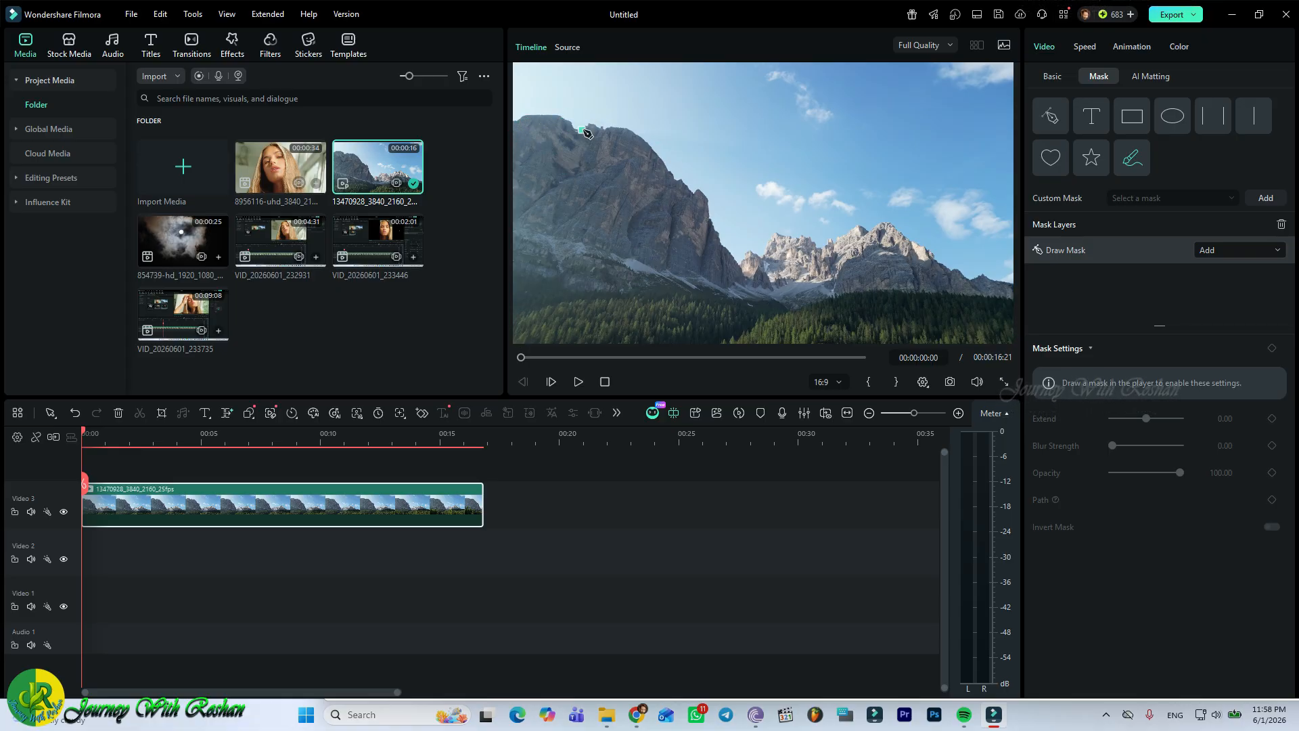
# Step: Trace the Draw Mask along the large mountain's ridge, from the frame's left edge down to the valley beside the distant peaks
pyautogui.click(513, 125)
pyautogui.click(521, 123)
pyautogui.click(538, 118)
pyautogui.click(554, 118)
pyautogui.click(567, 122)
pyautogui.click(576, 129)
pyautogui.click(592, 124)
pyautogui.click(615, 128)
pyautogui.click(638, 134)
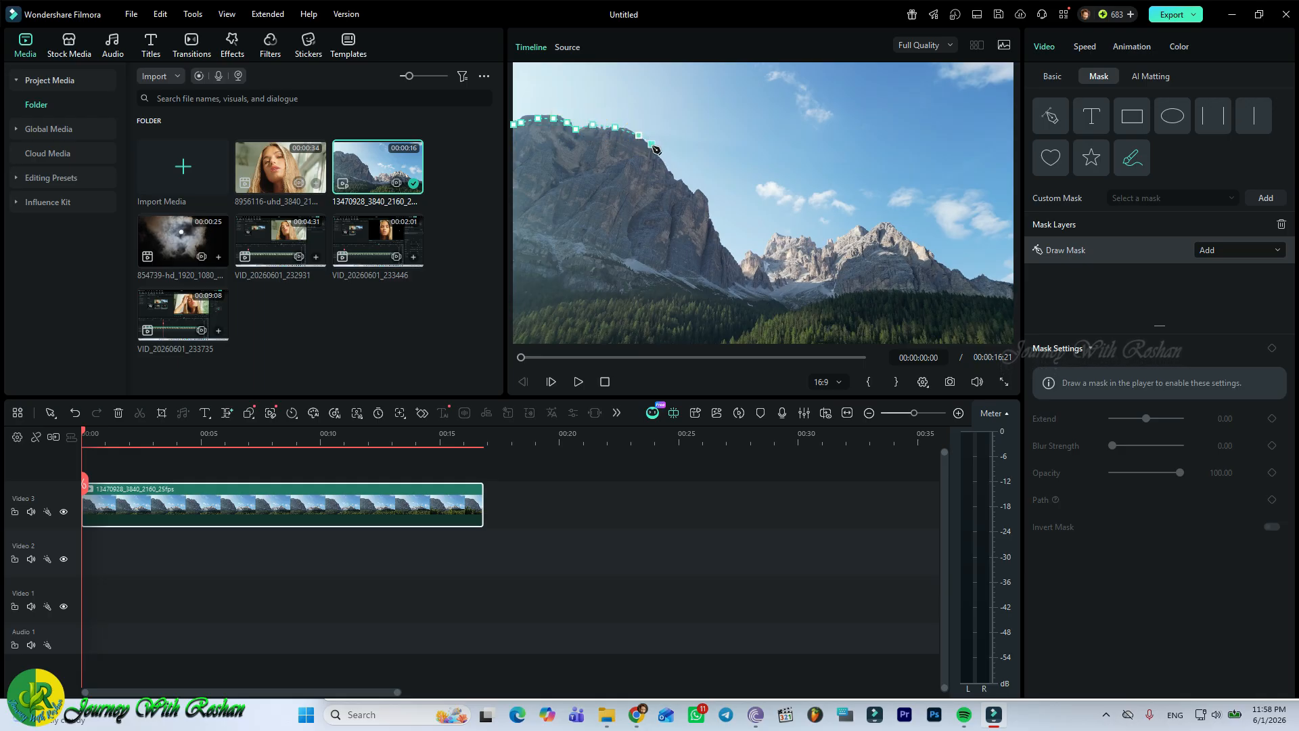
pyautogui.click(656, 155)
pyautogui.click(674, 181)
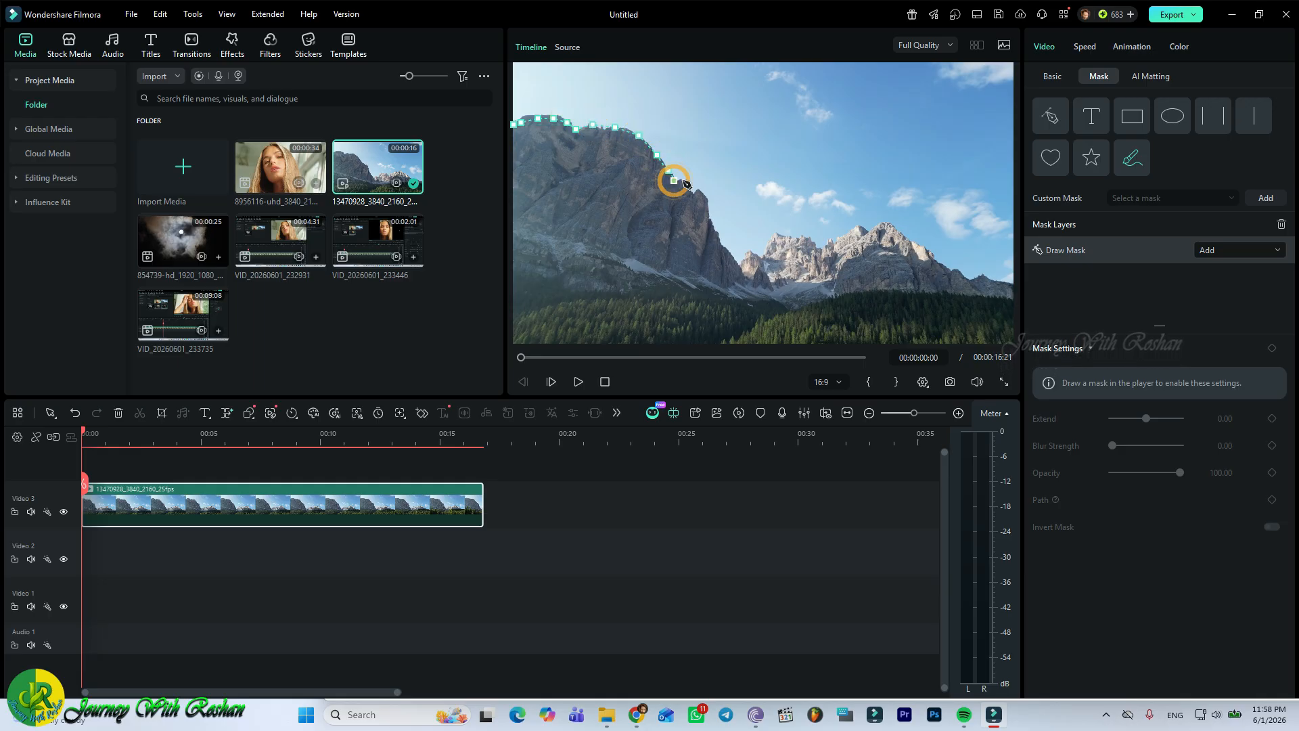
pyautogui.click(686, 186)
pyautogui.click(701, 190)
pyautogui.click(709, 209)
pyautogui.click(715, 232)
pyautogui.click(722, 242)
pyautogui.click(729, 250)
pyautogui.click(738, 262)
# Step: Continue the Draw Mask path along the distant peaks' skyline, from the valley to the frame's right edge
pyautogui.click(745, 256)
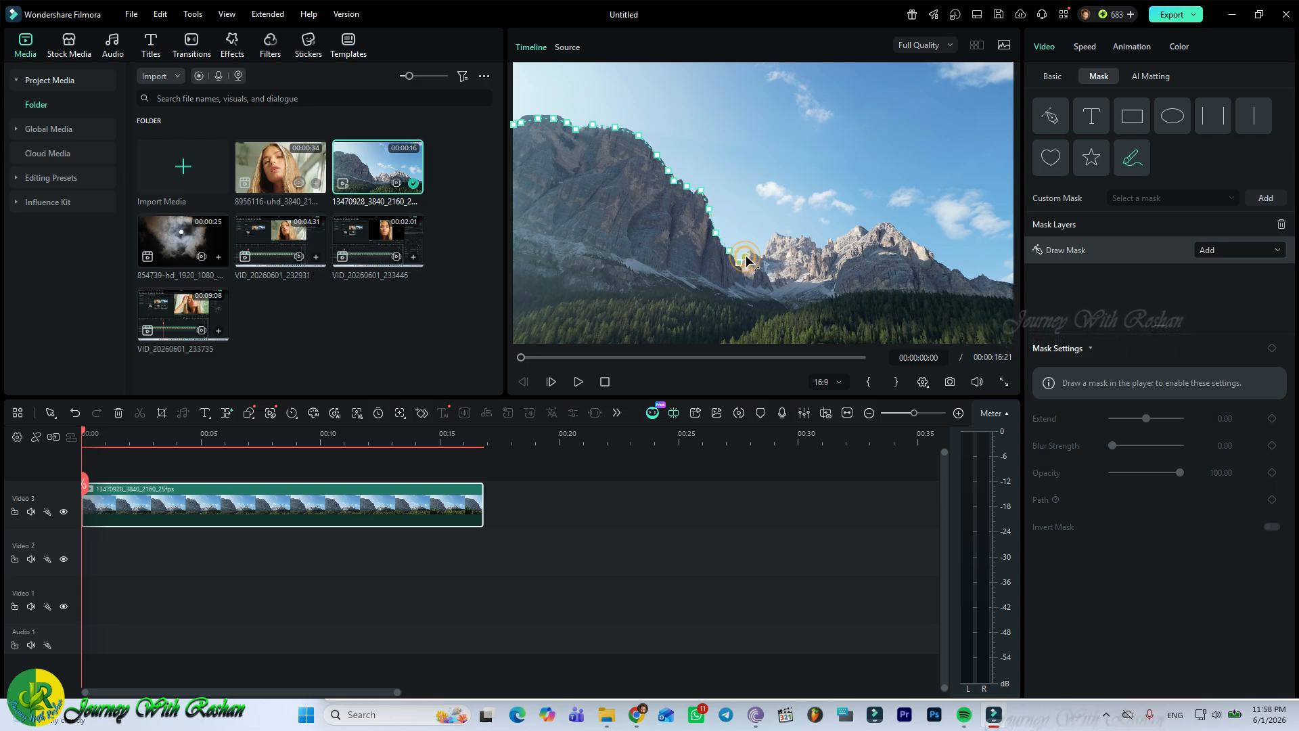
pyautogui.click(750, 250)
pyautogui.click(760, 256)
pyautogui.click(764, 241)
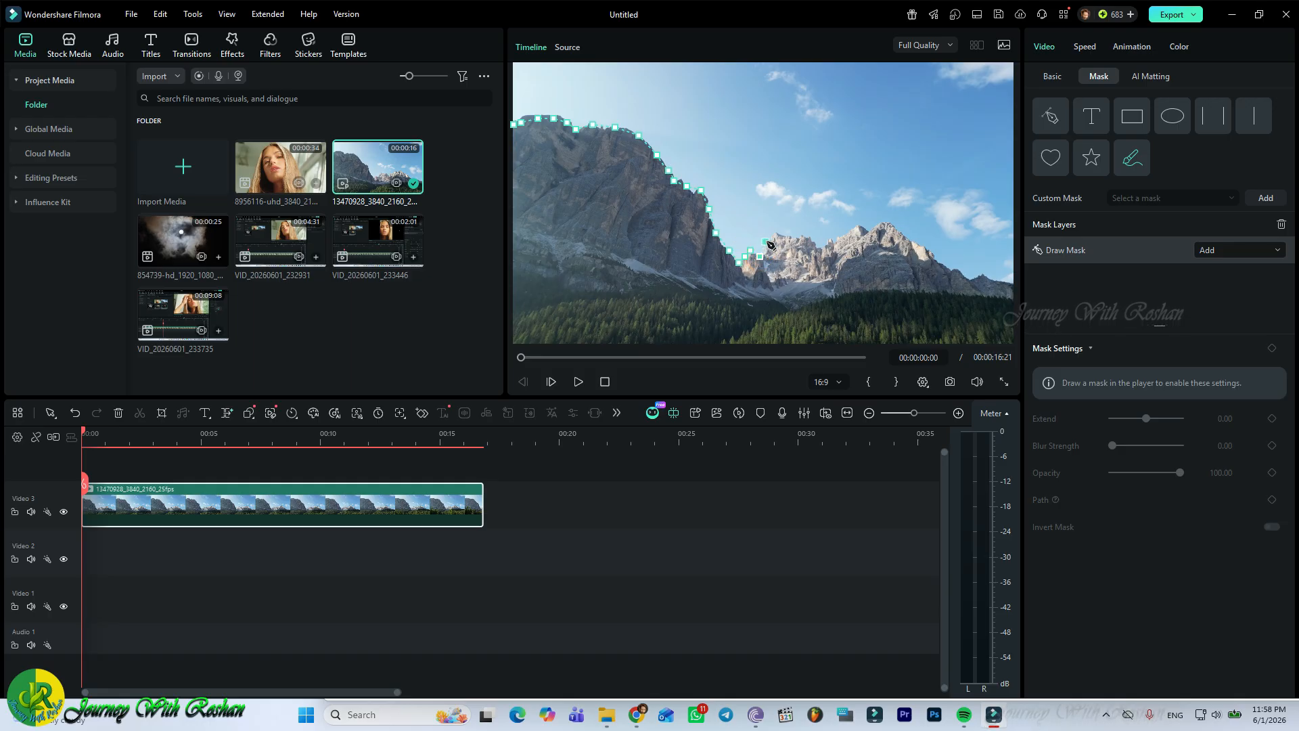
pyautogui.click(788, 240)
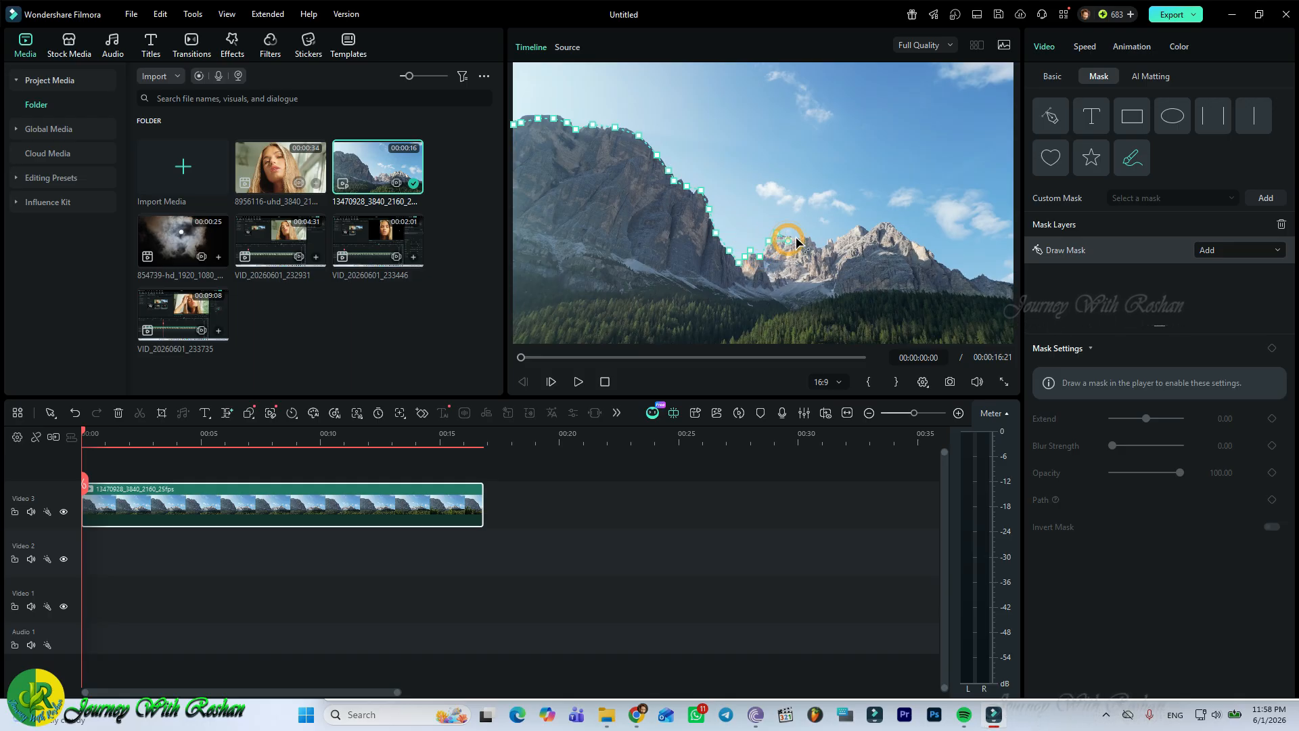
pyautogui.click(801, 234)
pyautogui.click(812, 241)
pyautogui.click(821, 250)
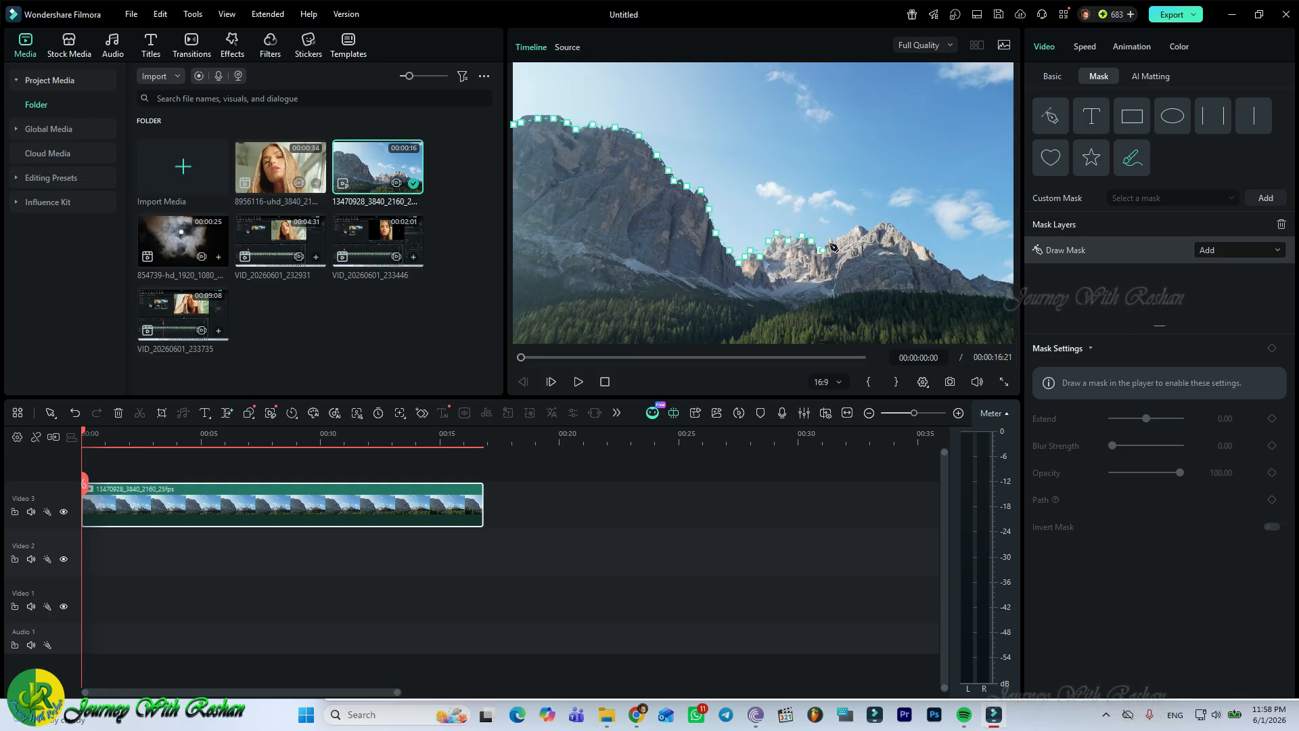
pyautogui.click(828, 240)
pyautogui.click(836, 240)
pyautogui.click(847, 235)
pyautogui.click(857, 224)
pyautogui.click(865, 232)
pyautogui.click(878, 228)
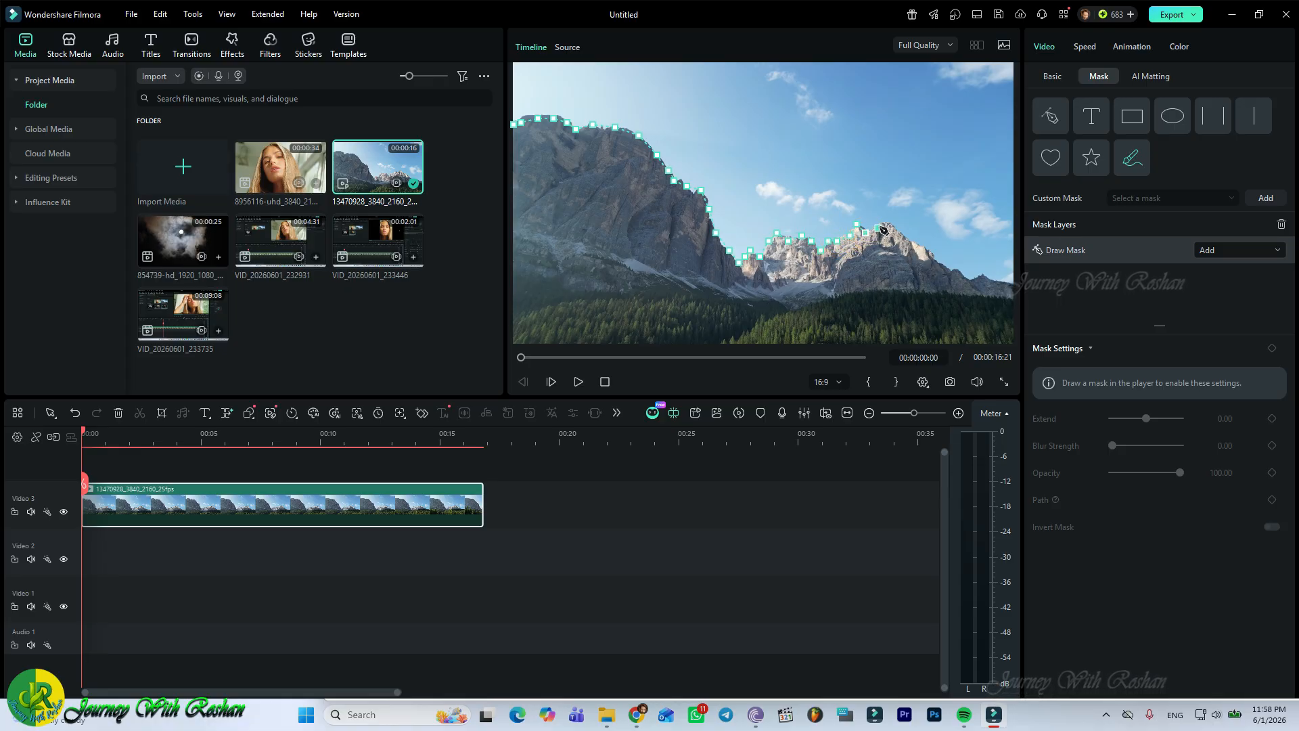
pyautogui.click(893, 229)
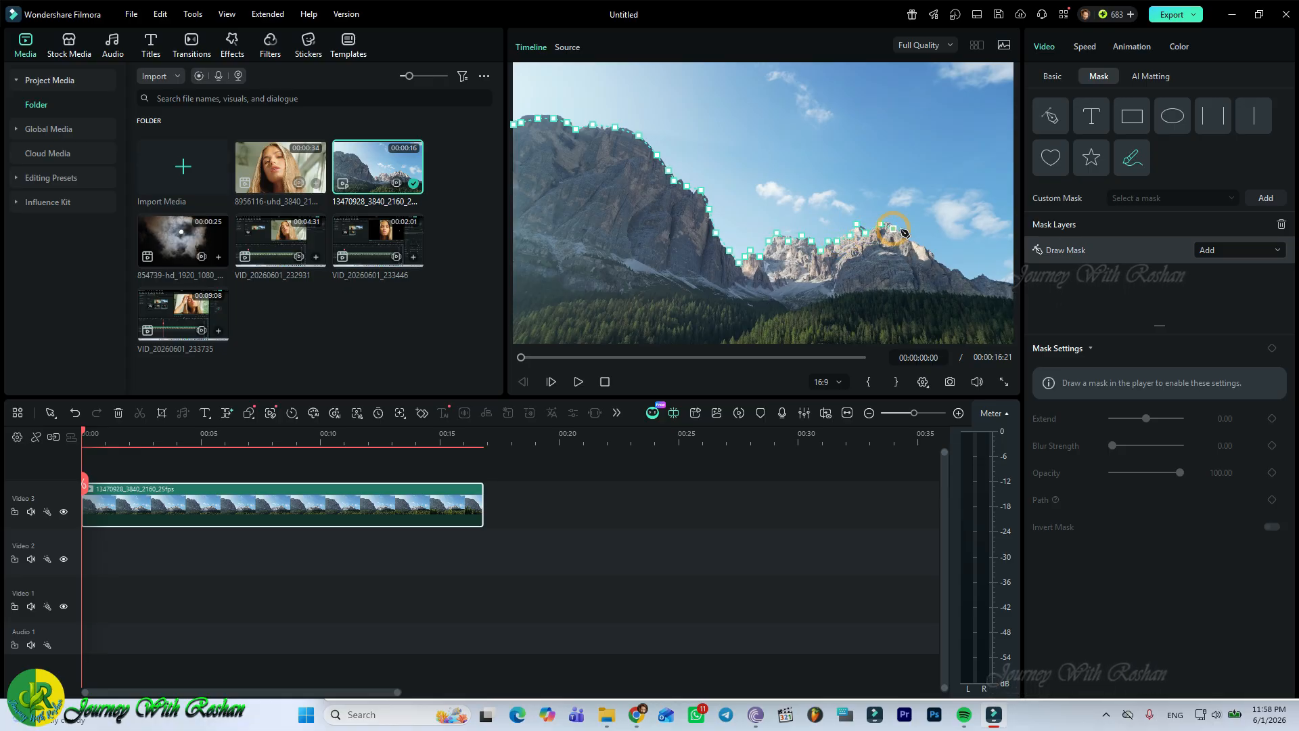
pyautogui.click(901, 233)
pyautogui.click(908, 240)
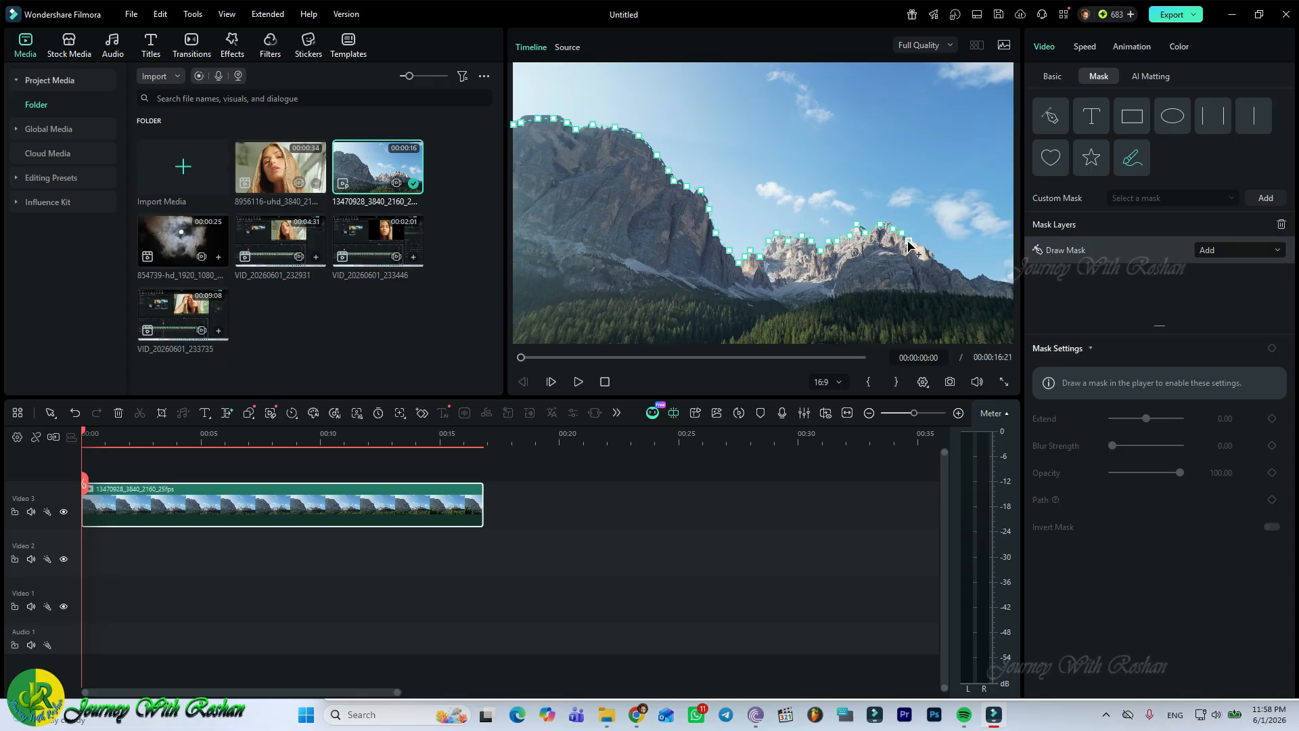
pyautogui.click(920, 243)
pyautogui.click(930, 253)
pyautogui.click(940, 263)
pyautogui.click(949, 273)
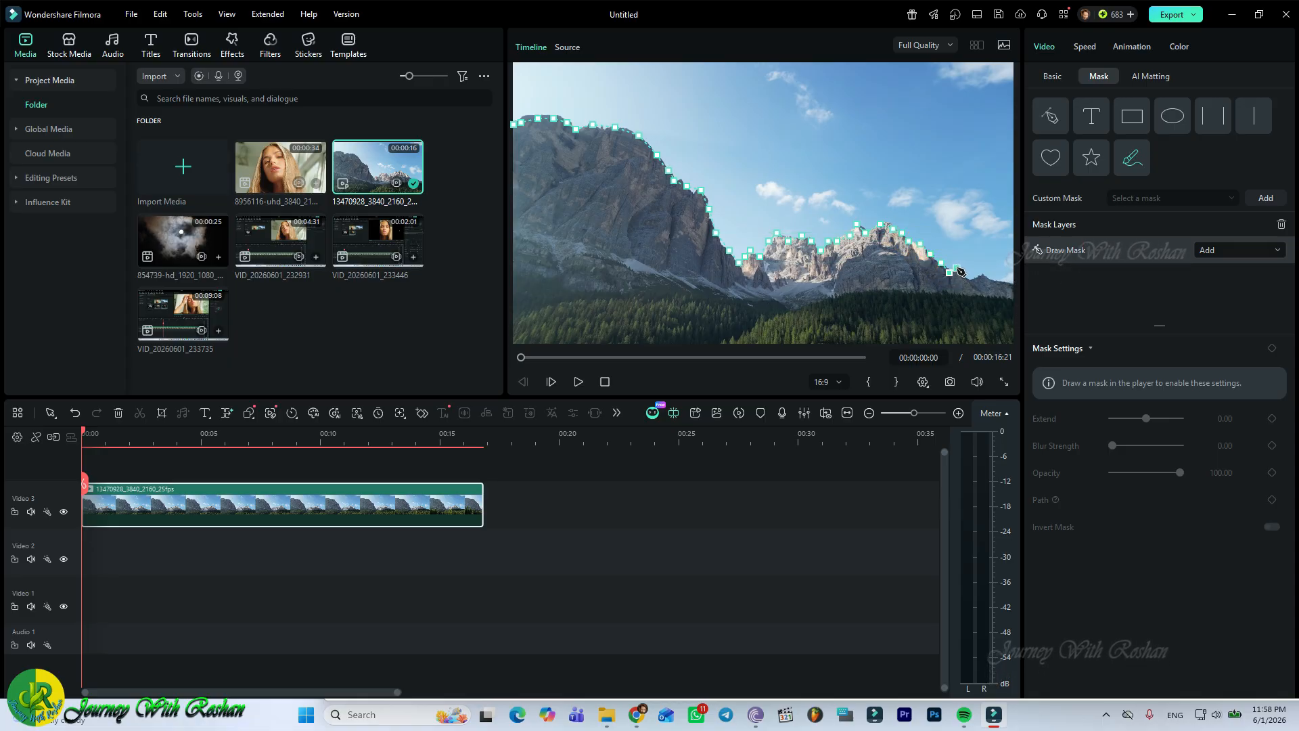
pyautogui.click(956, 268)
pyautogui.click(963, 276)
pyautogui.click(977, 280)
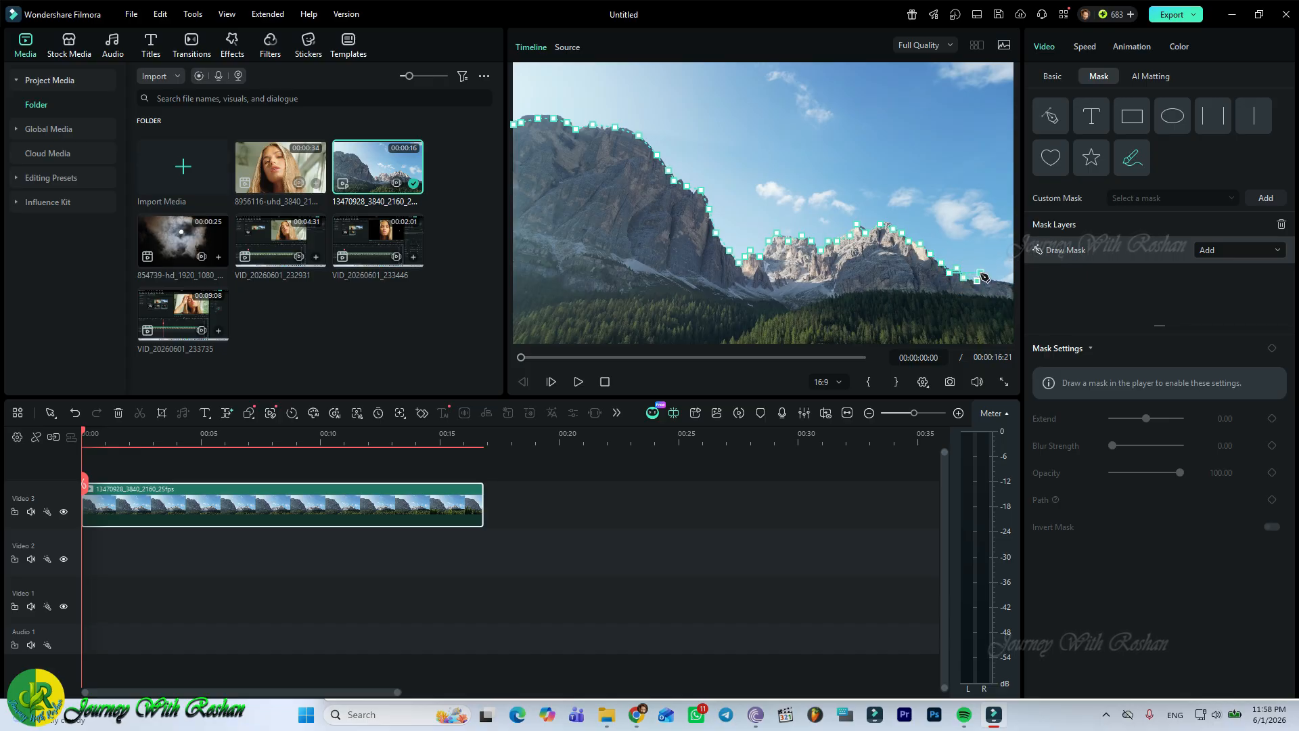
pyautogui.click(988, 280)
pyautogui.click(1002, 281)
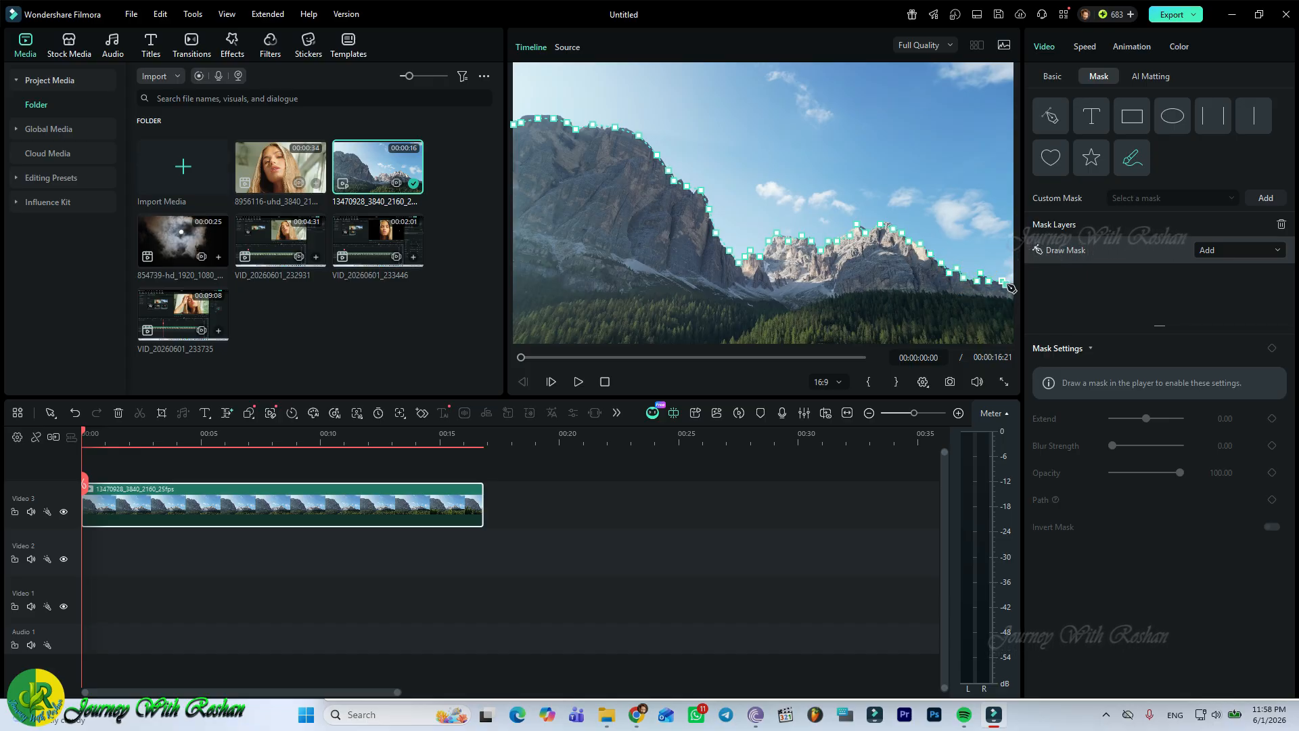
pyautogui.click(1013, 287)
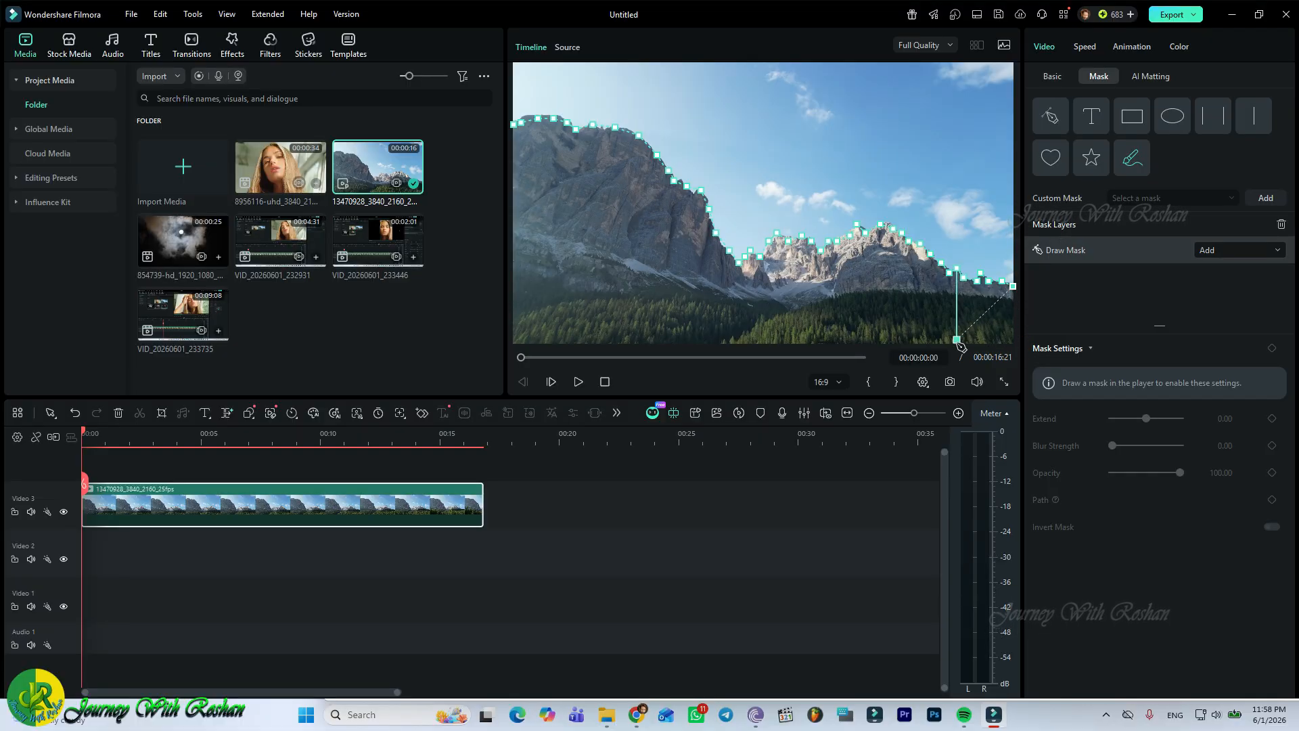
# Step: Run the Draw Mask path around the frame's two lower corners and close it at its first point
pyautogui.click(1015, 343)
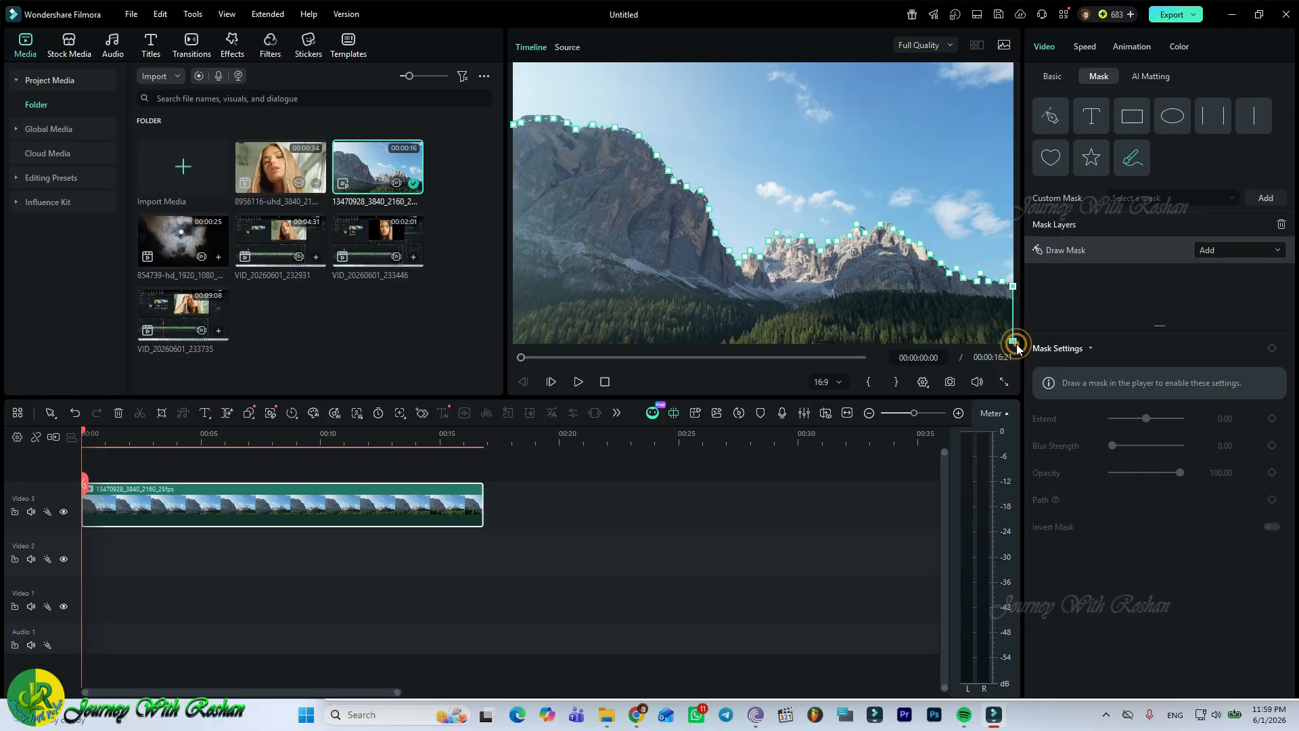
pyautogui.click(1018, 344)
pyautogui.click(1015, 343)
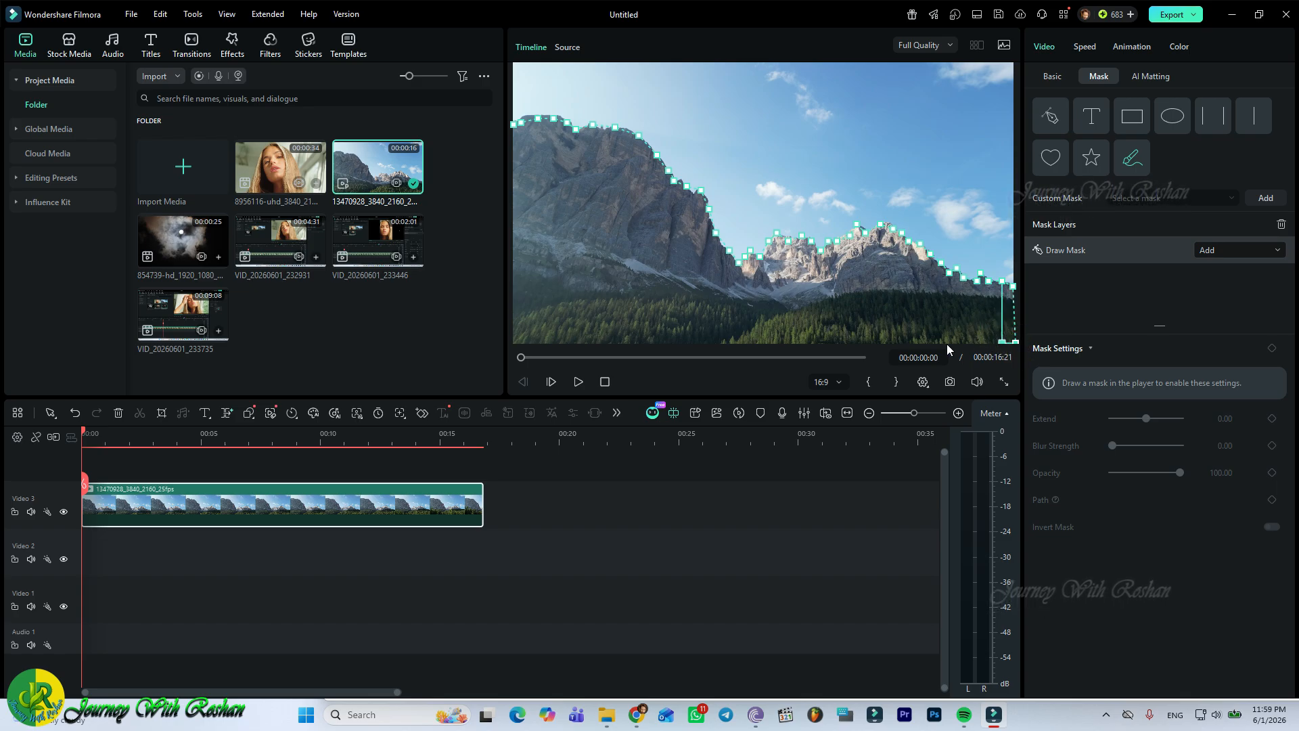
pyautogui.click(598, 344)
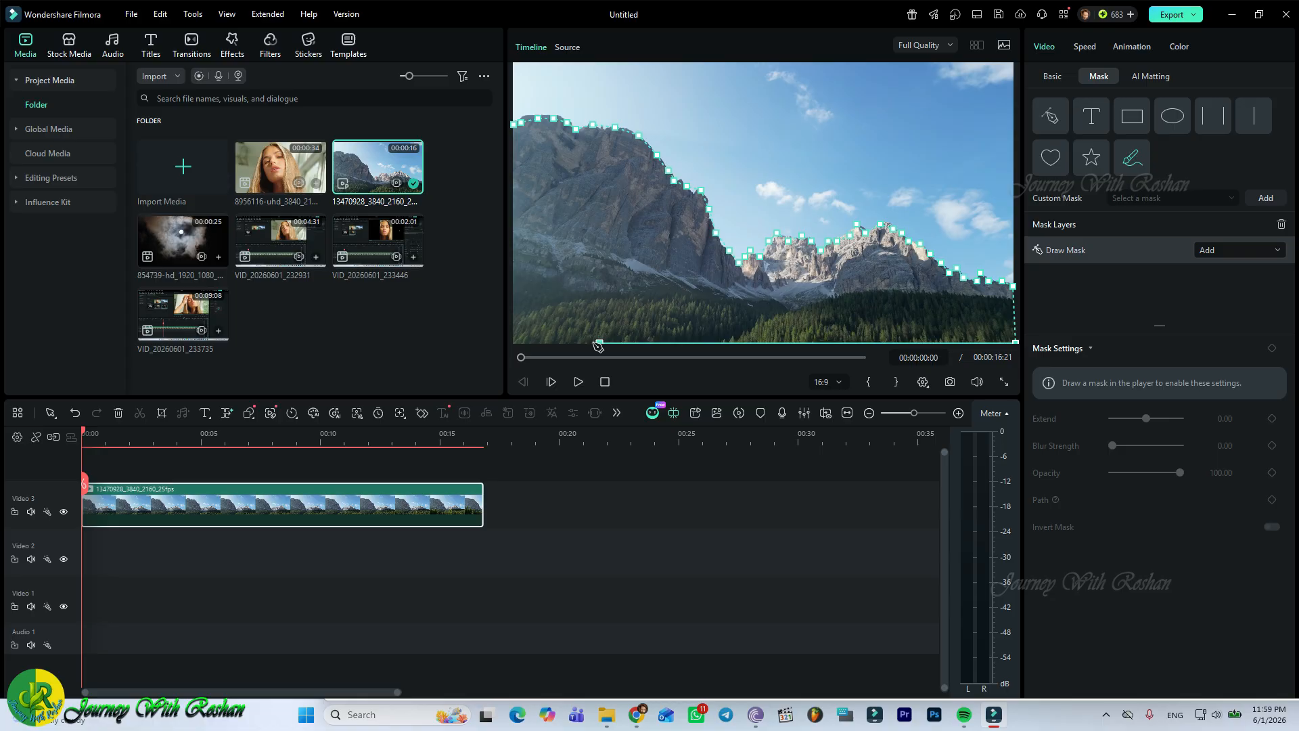
pyautogui.click(514, 343)
pyautogui.click(516, 347)
pyautogui.click(516, 345)
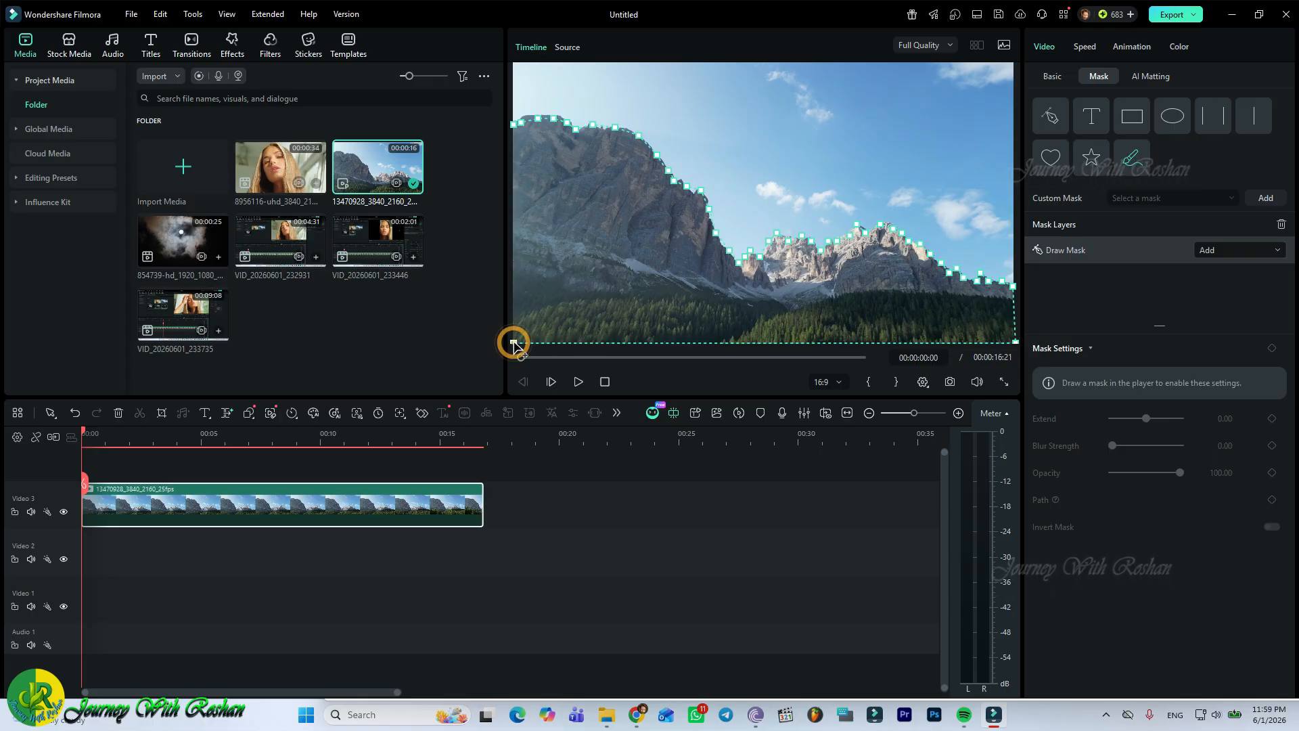
pyautogui.click(514, 125)
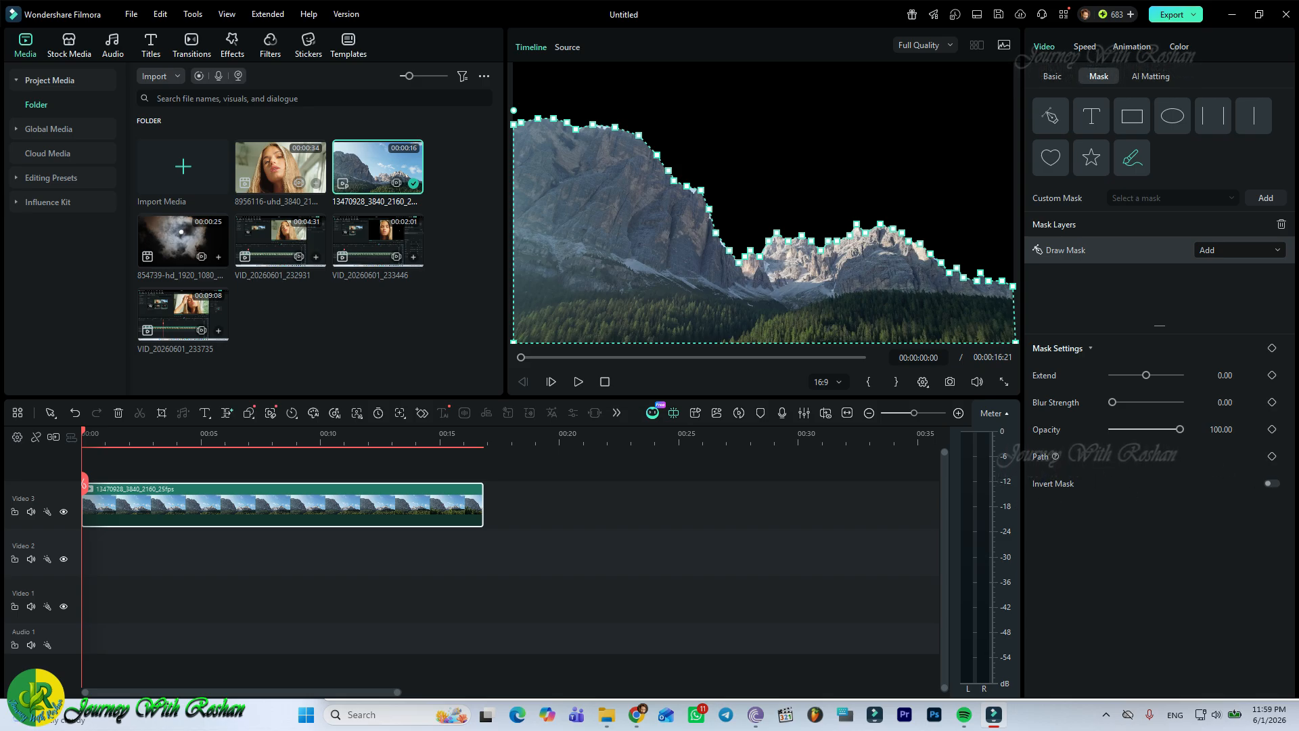
# Step: Try Invert Mask on the Draw Mask to isolate the sky, and turn the inversion back off
pyautogui.click(1272, 484)
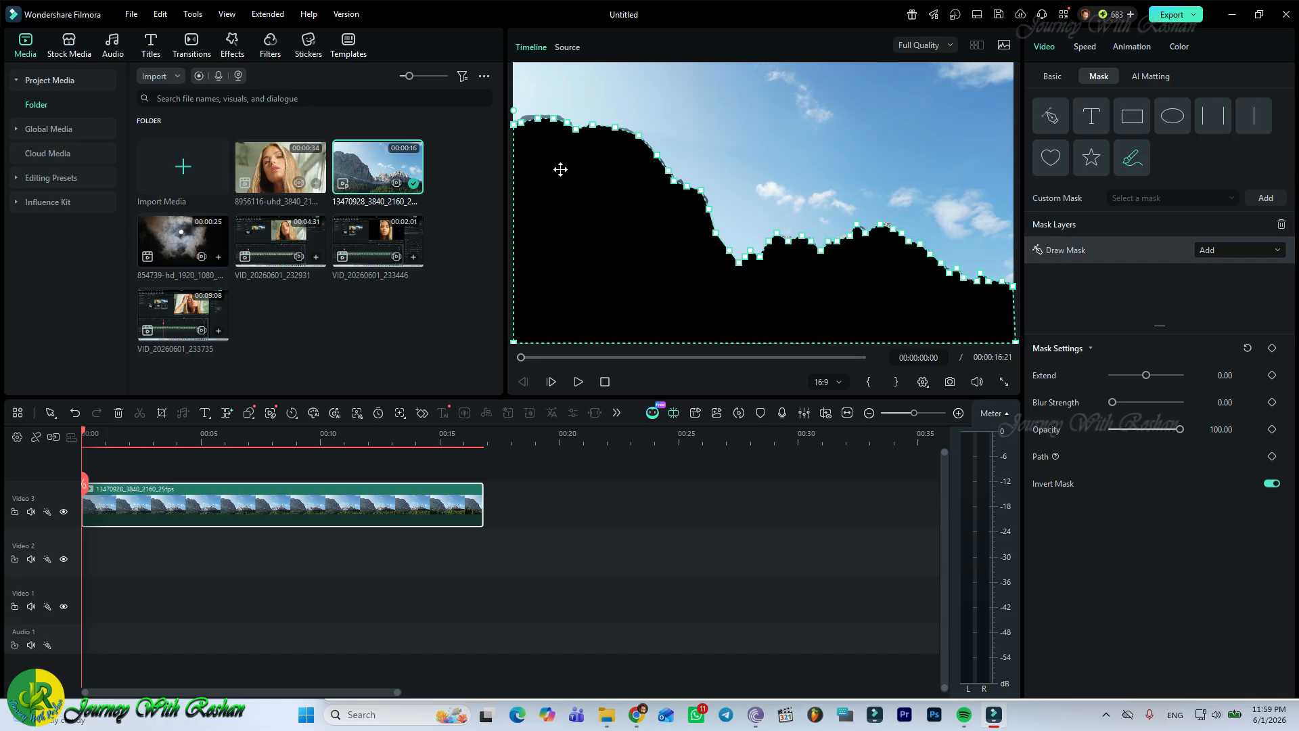
pyautogui.click(1015, 321)
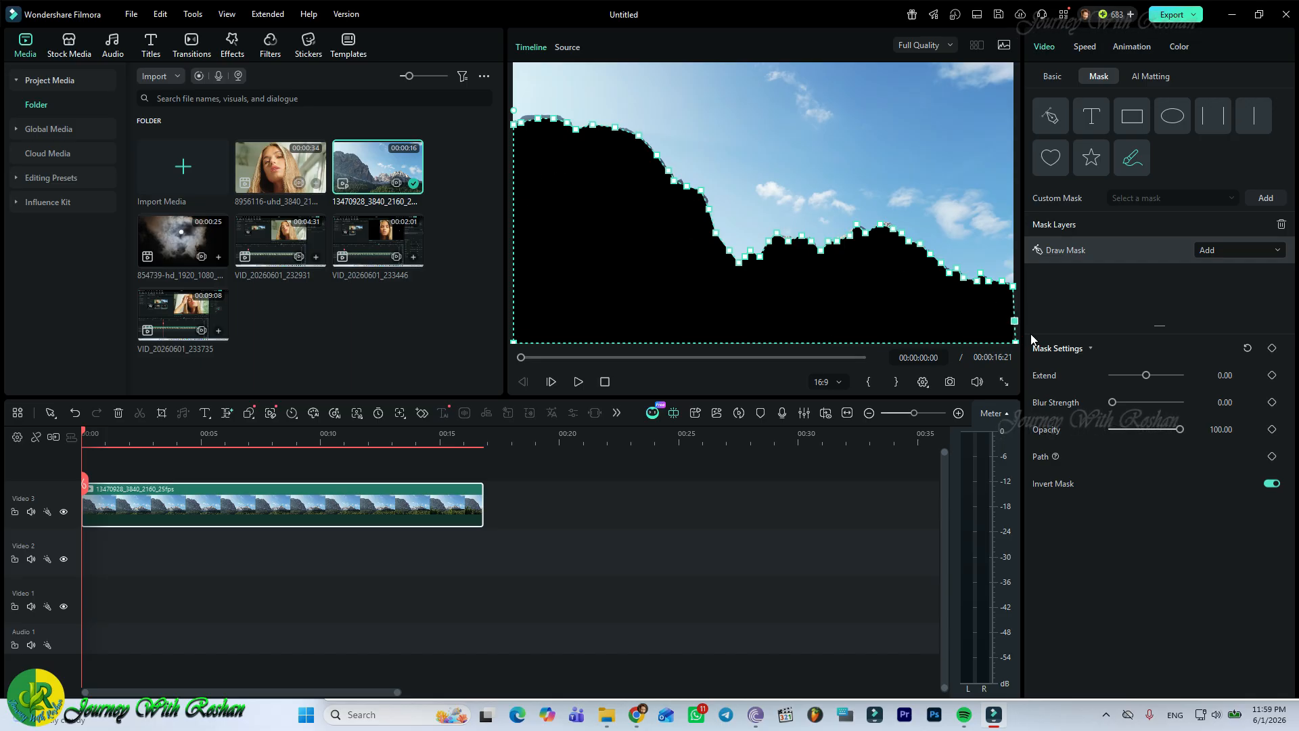
pyautogui.click(1272, 485)
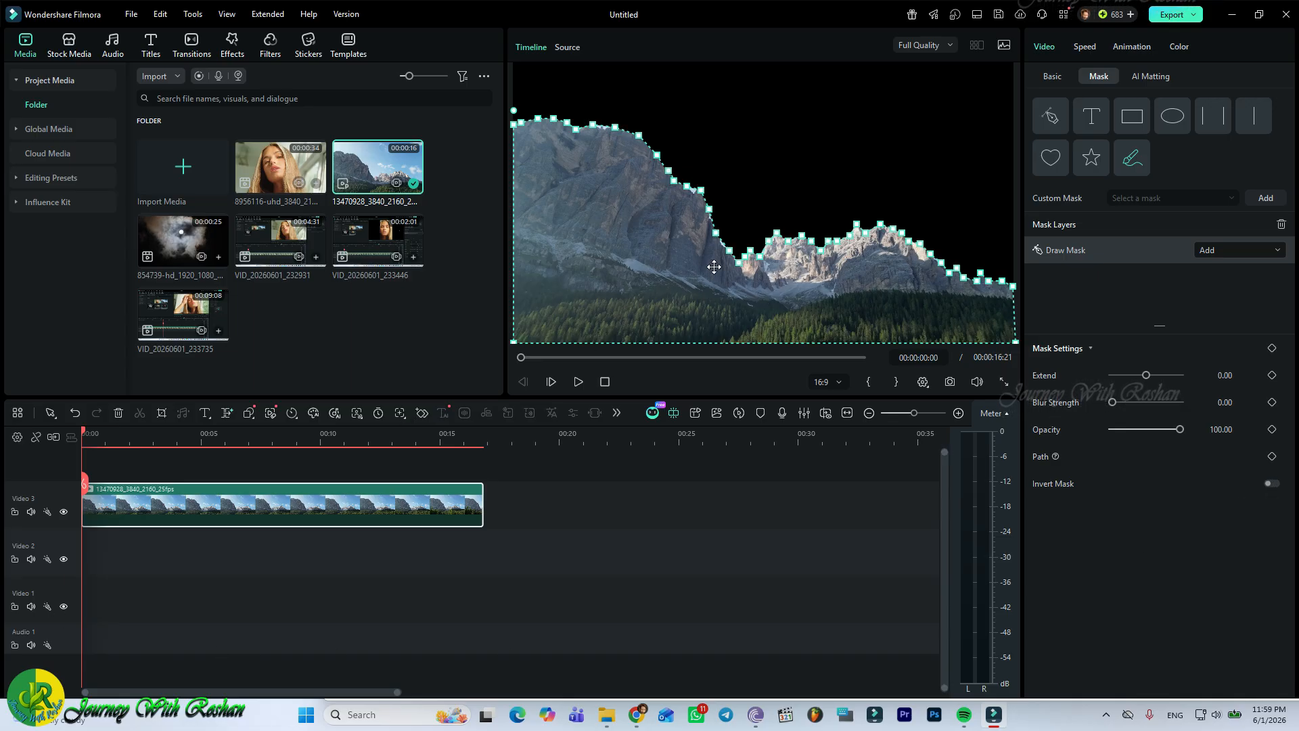
# Step: Place the moon clip at the start of the Video 2 track, matching the project to 1920x1080 29.97fps, and play the composite
pyautogui.click(170, 241)
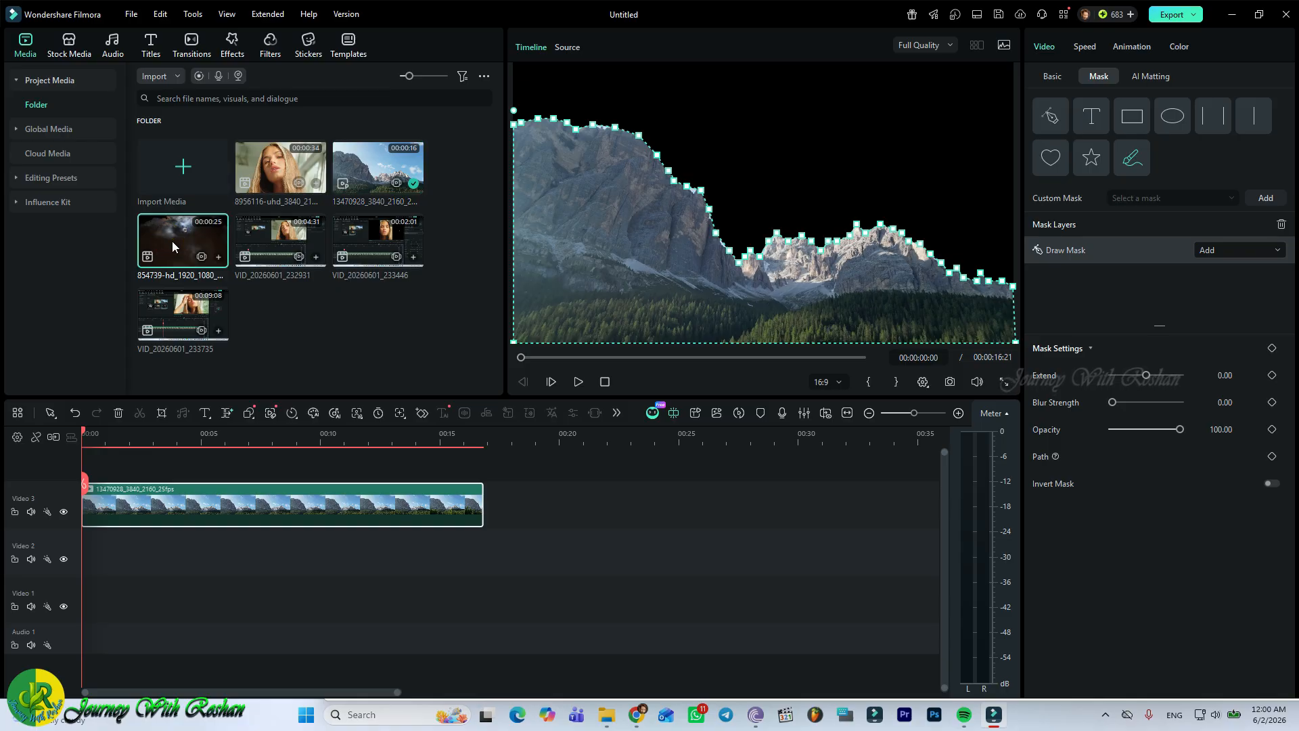
pyautogui.moveTo(172, 242); pyautogui.dragTo(72, 550)
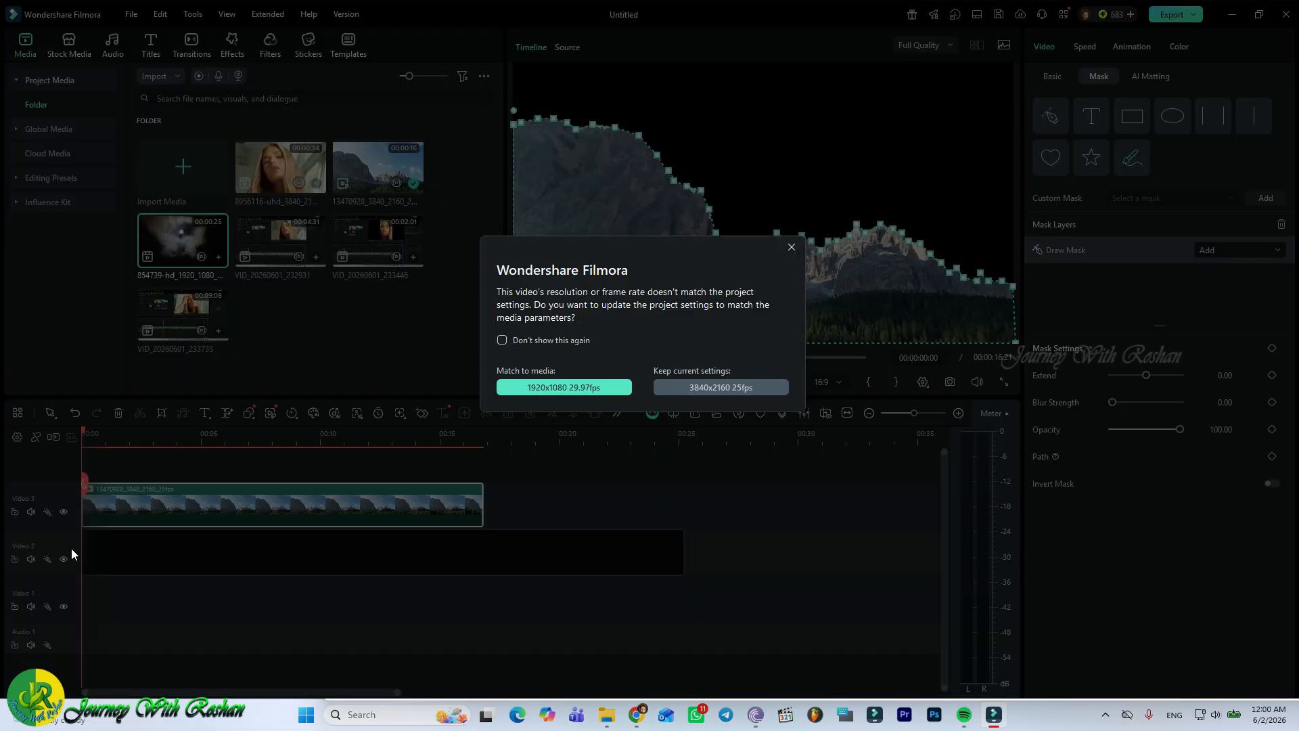
pyautogui.click(549, 387)
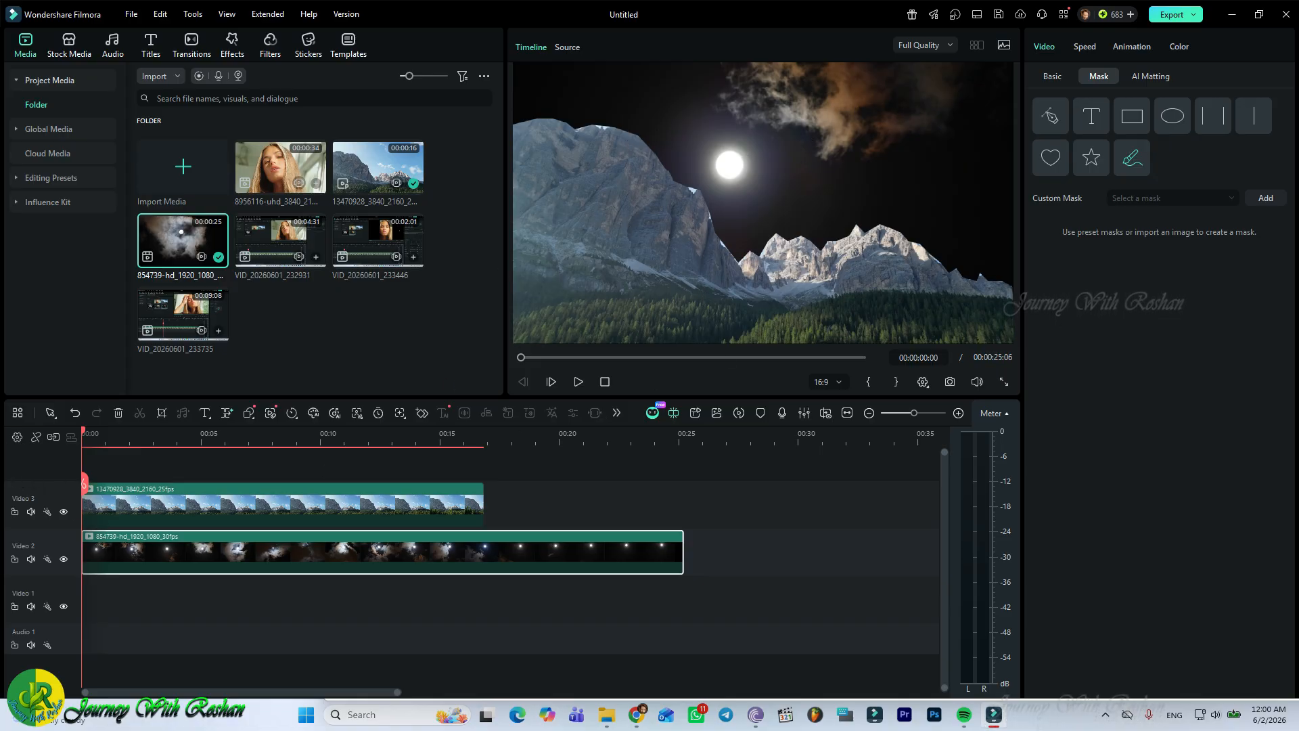
pyautogui.click(582, 383)
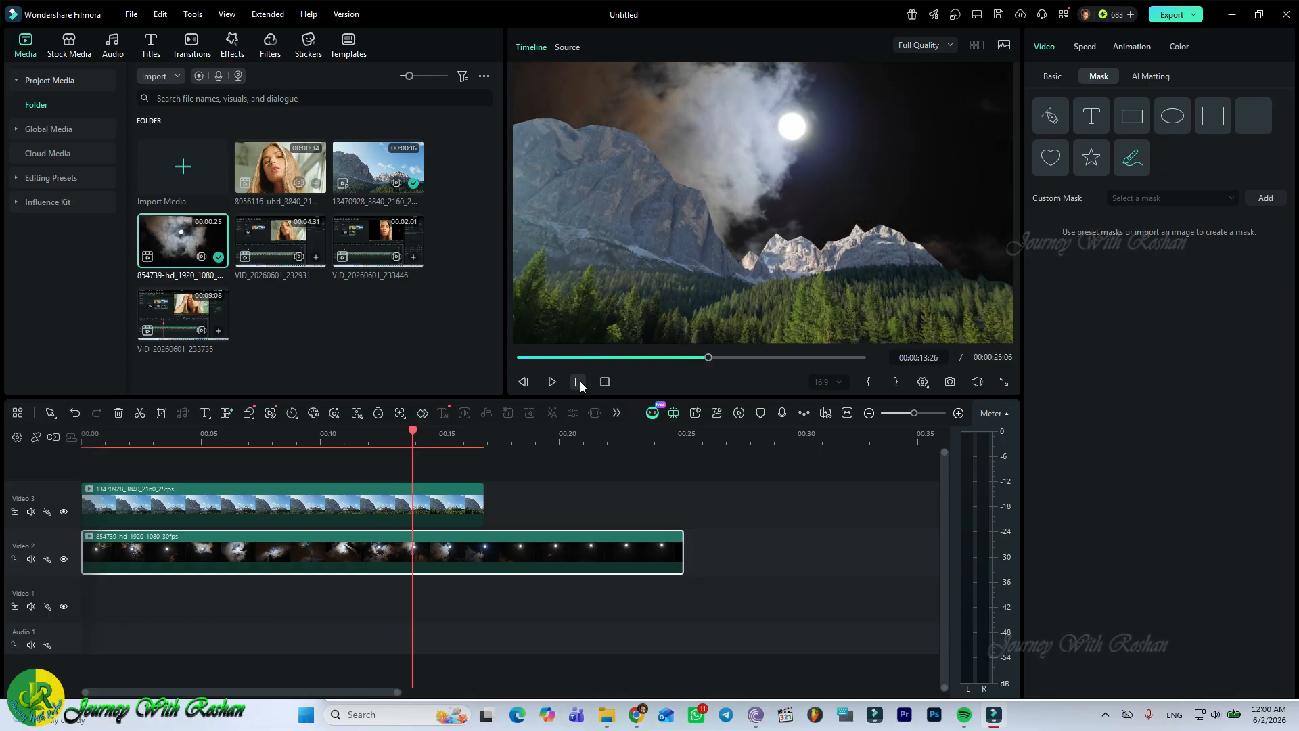
pyautogui.click(579, 383)
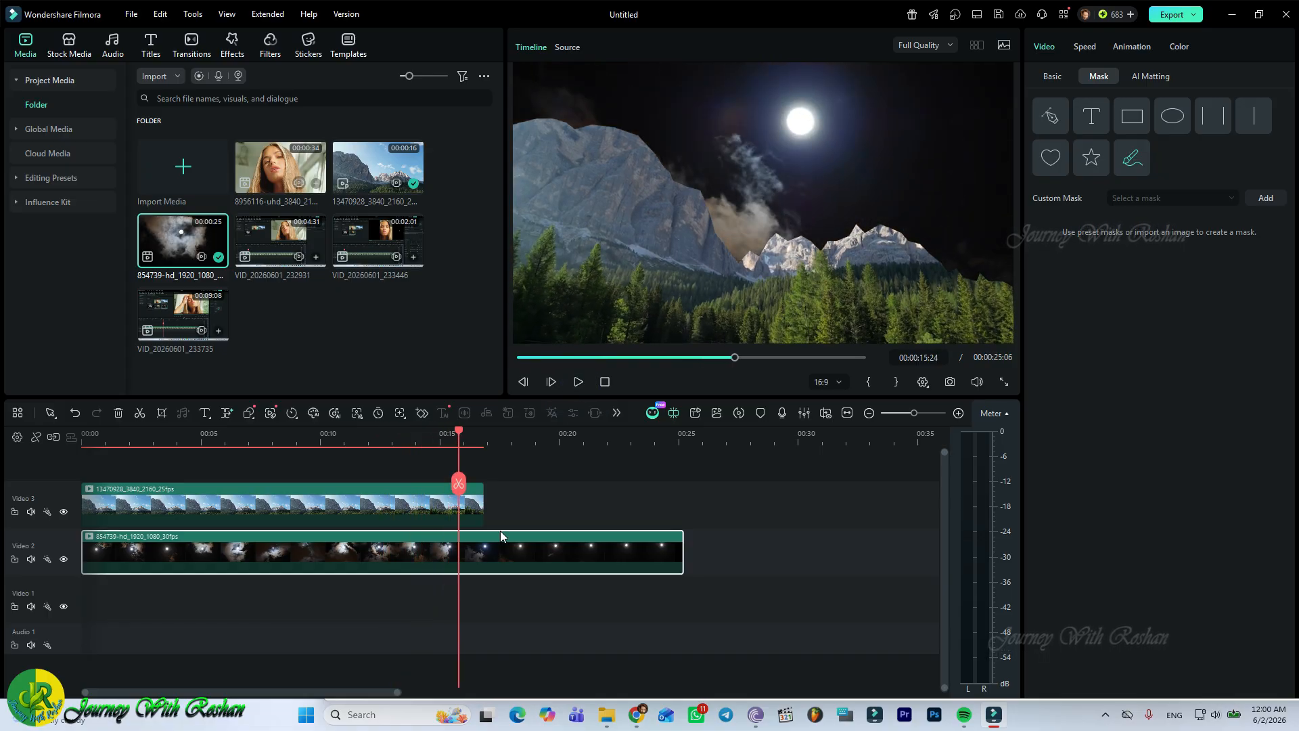
# Step: Split the moon clip at 00:00:16:25, where the mountain clip ends, and delete the remaining part
pyautogui.moveTo(459, 431); pyautogui.dragTo(481, 435)
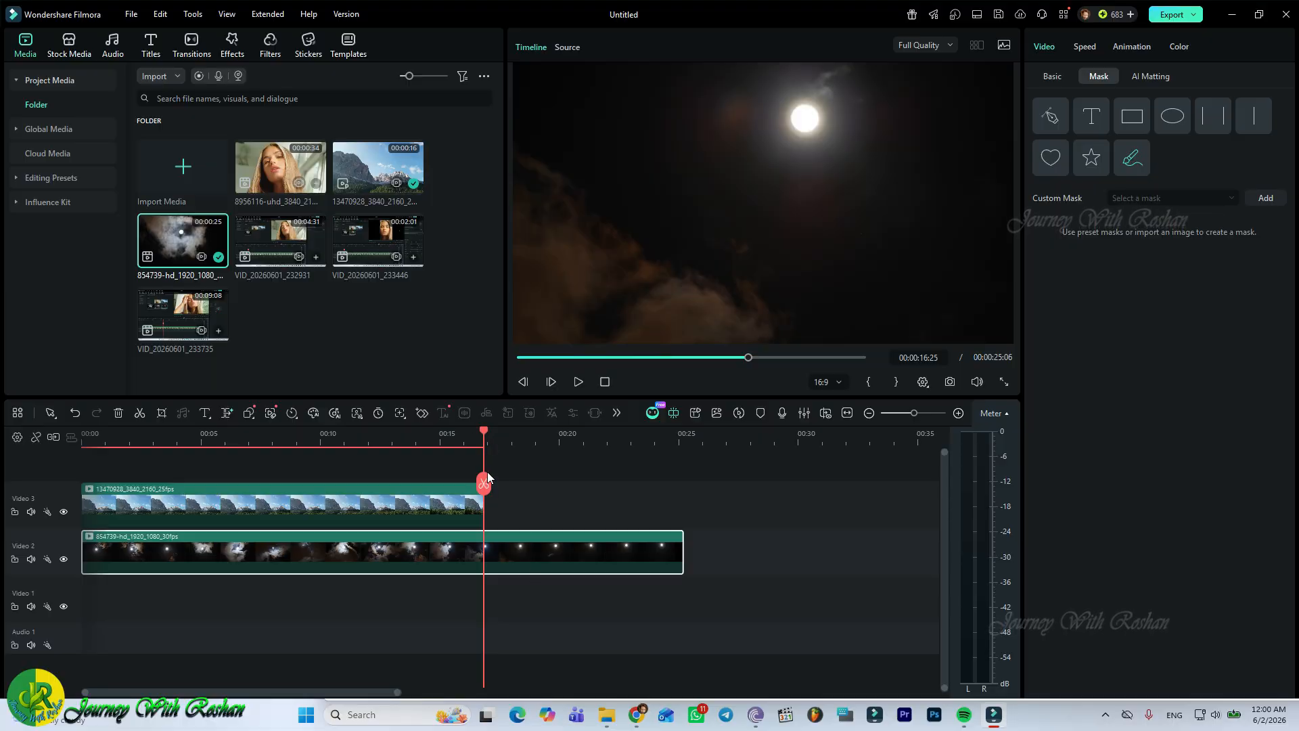
pyautogui.click(485, 483)
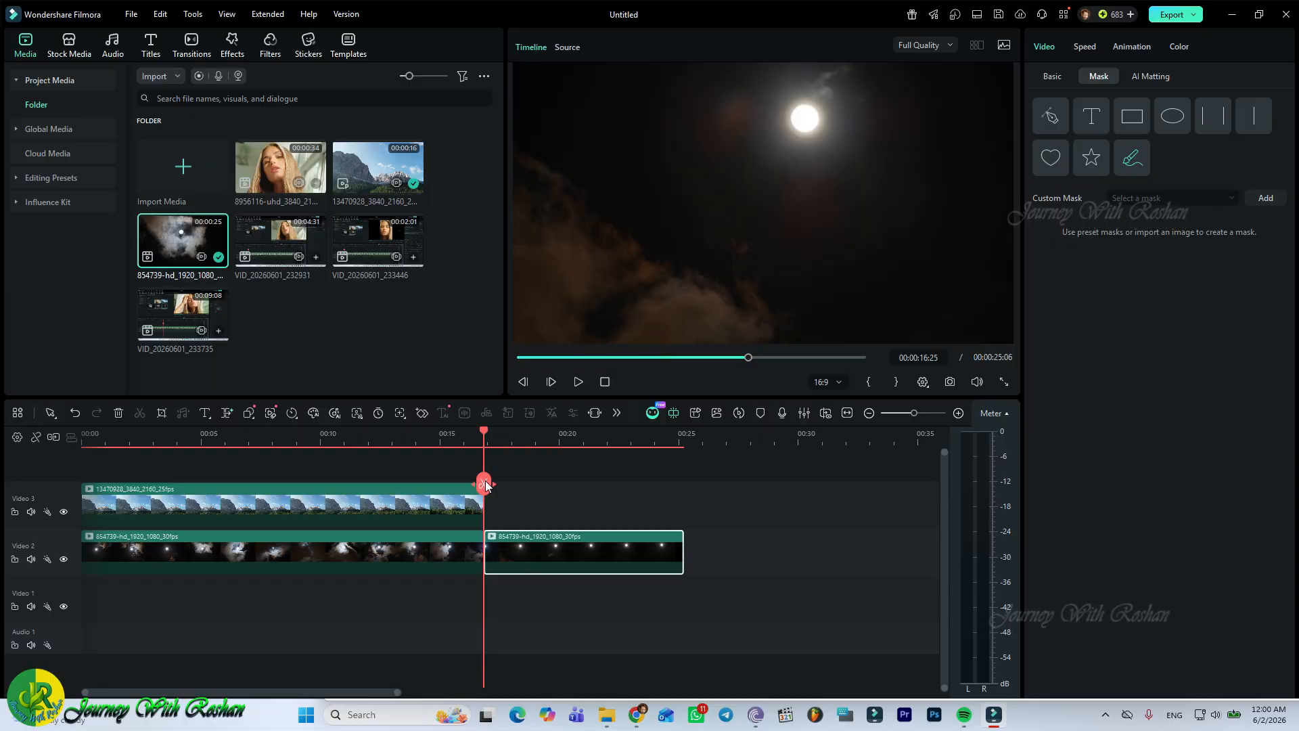
pyautogui.click(119, 414)
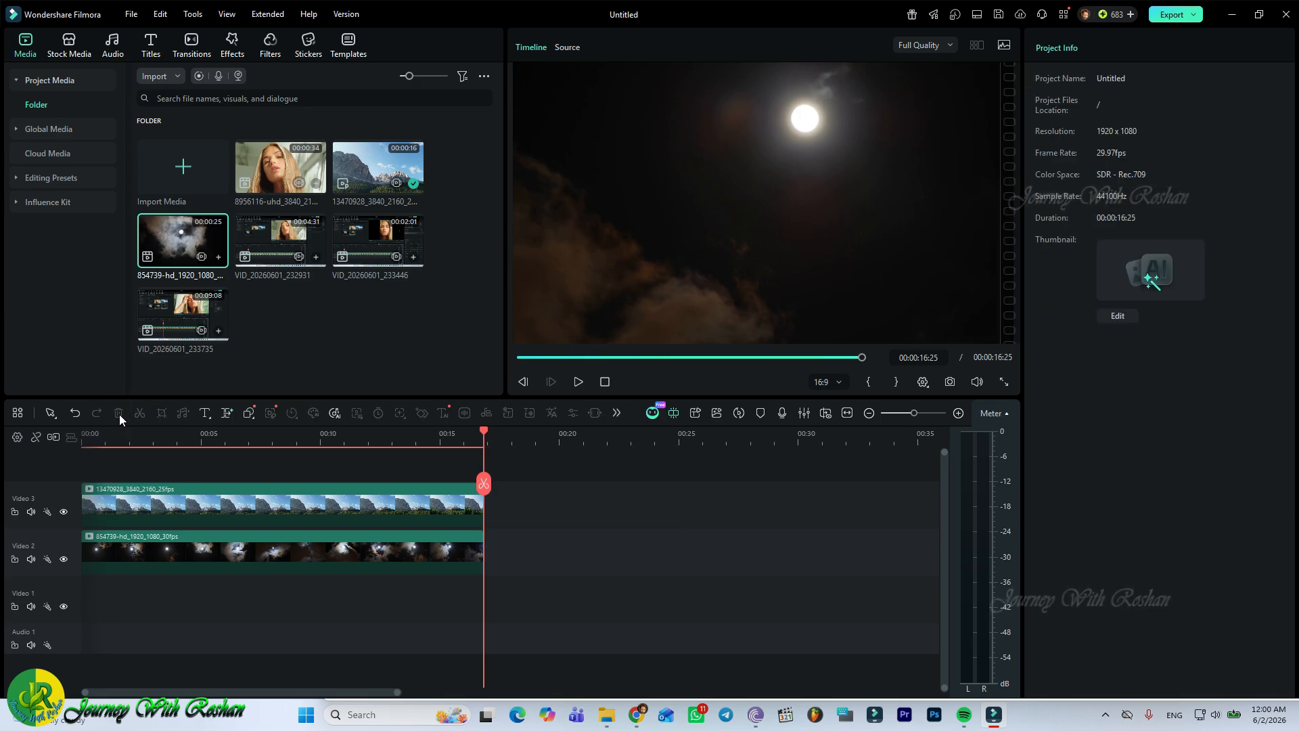
# Step: Set the Blur Strength of the mountain clip's Draw Mask to 7 to soften the edge against the moon sky
pyautogui.moveTo(485, 429); pyautogui.dragTo(283, 434)
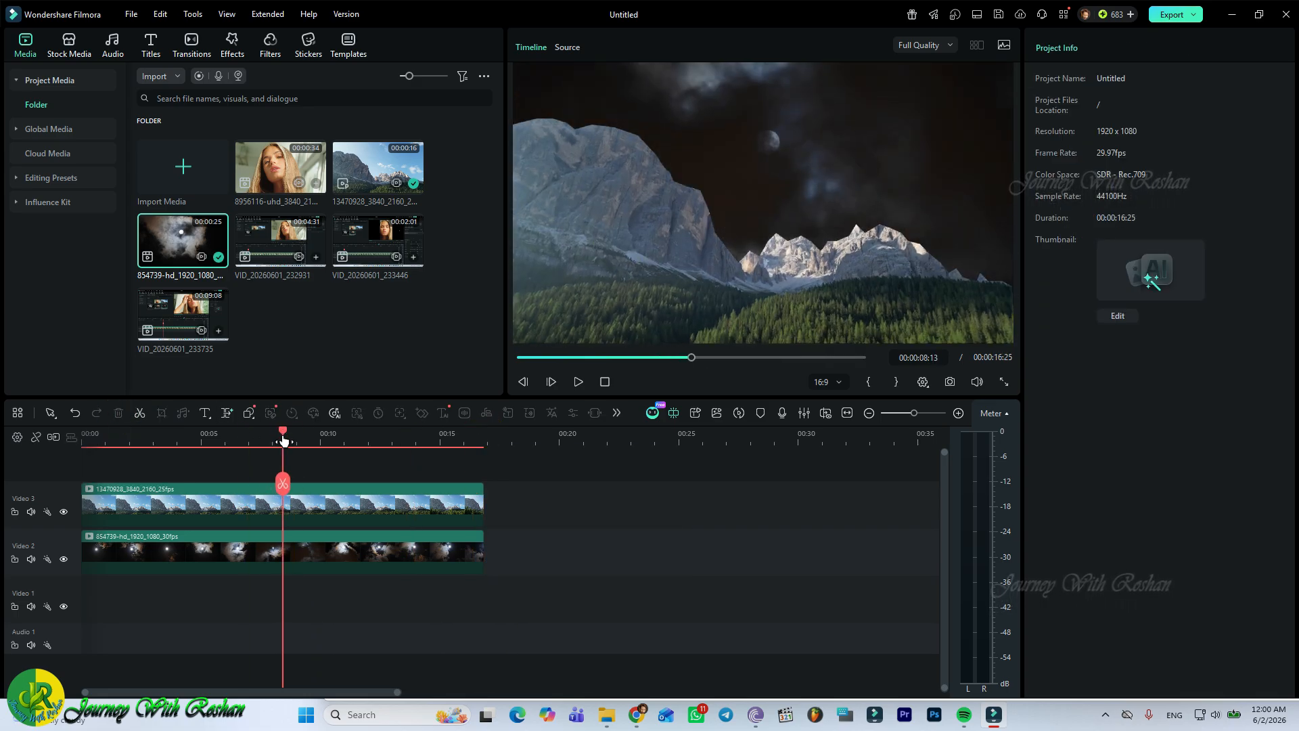
pyautogui.click(585, 298)
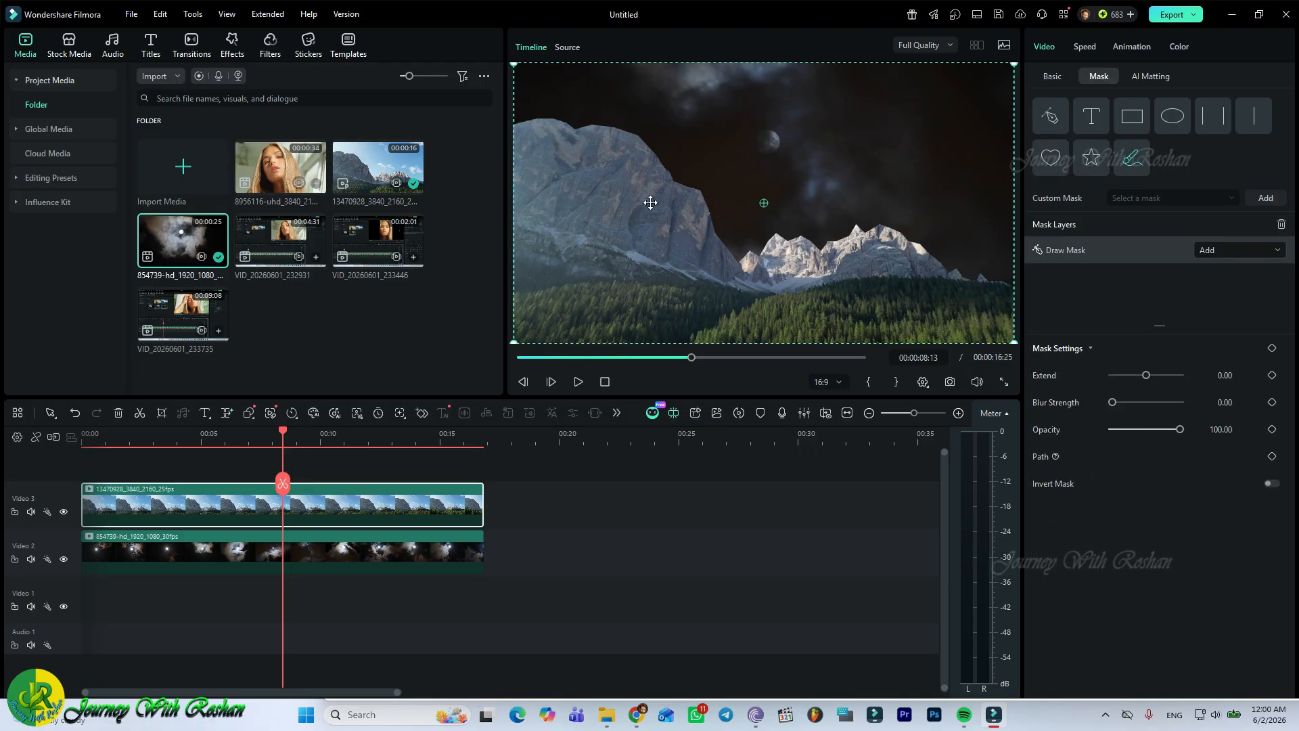
pyautogui.moveTo(1112, 404); pyautogui.dragTo(1119, 413)
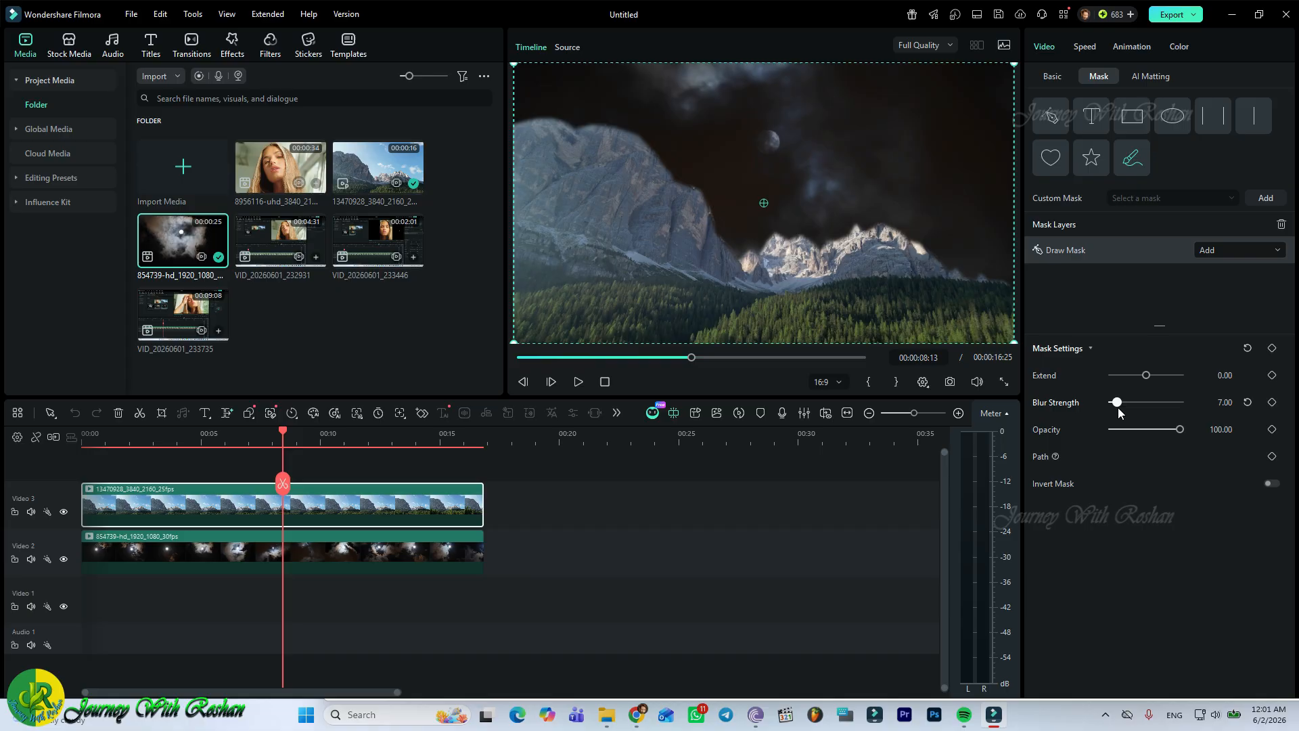
# Step: Play the sky replacement composite full screen from the start to the end, and return to the editing view
pyautogui.moveTo(281, 437); pyautogui.dragTo(49, 450)
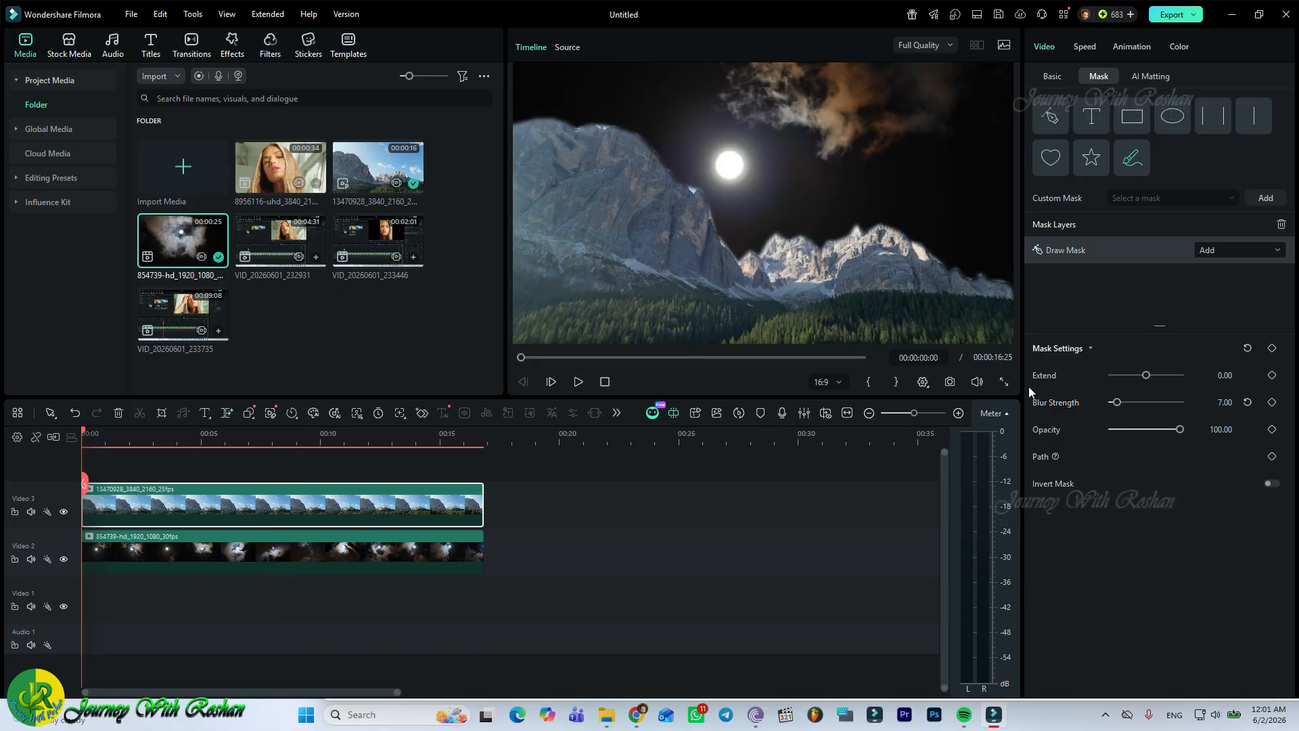
pyautogui.click(1005, 382)
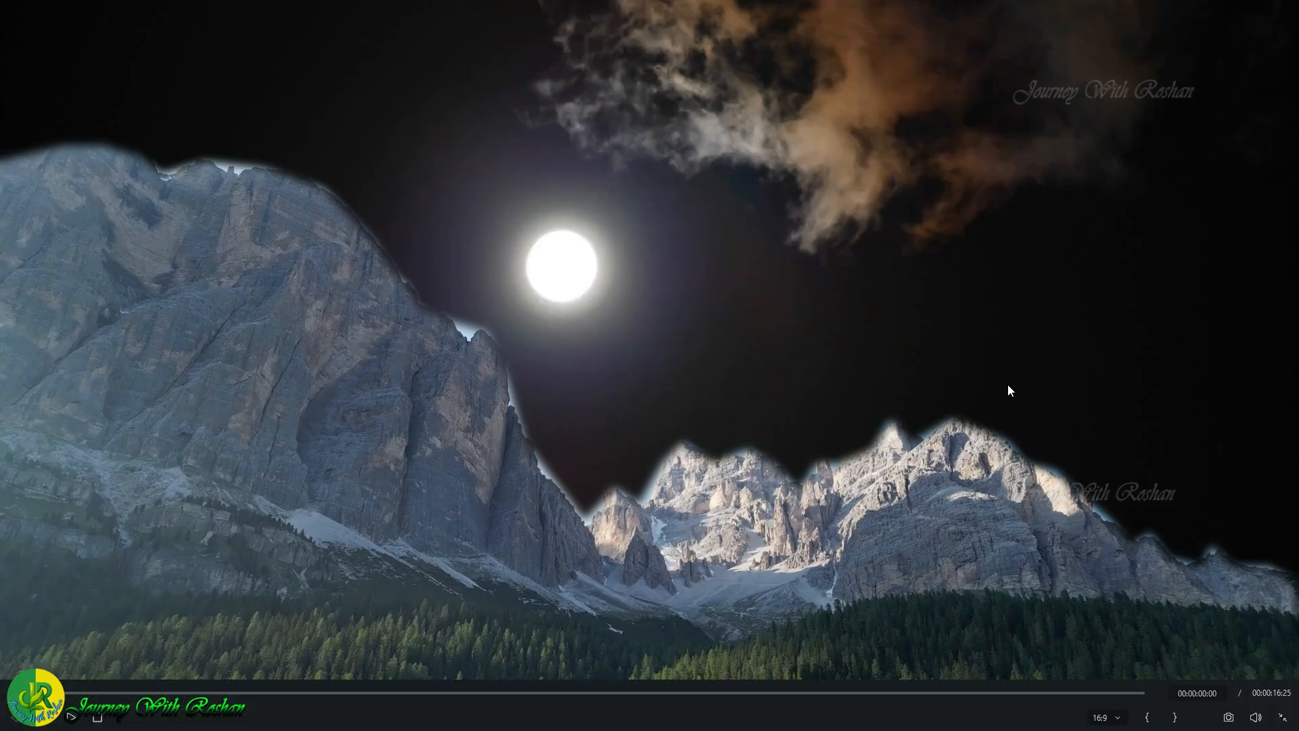
pyautogui.click(70, 718)
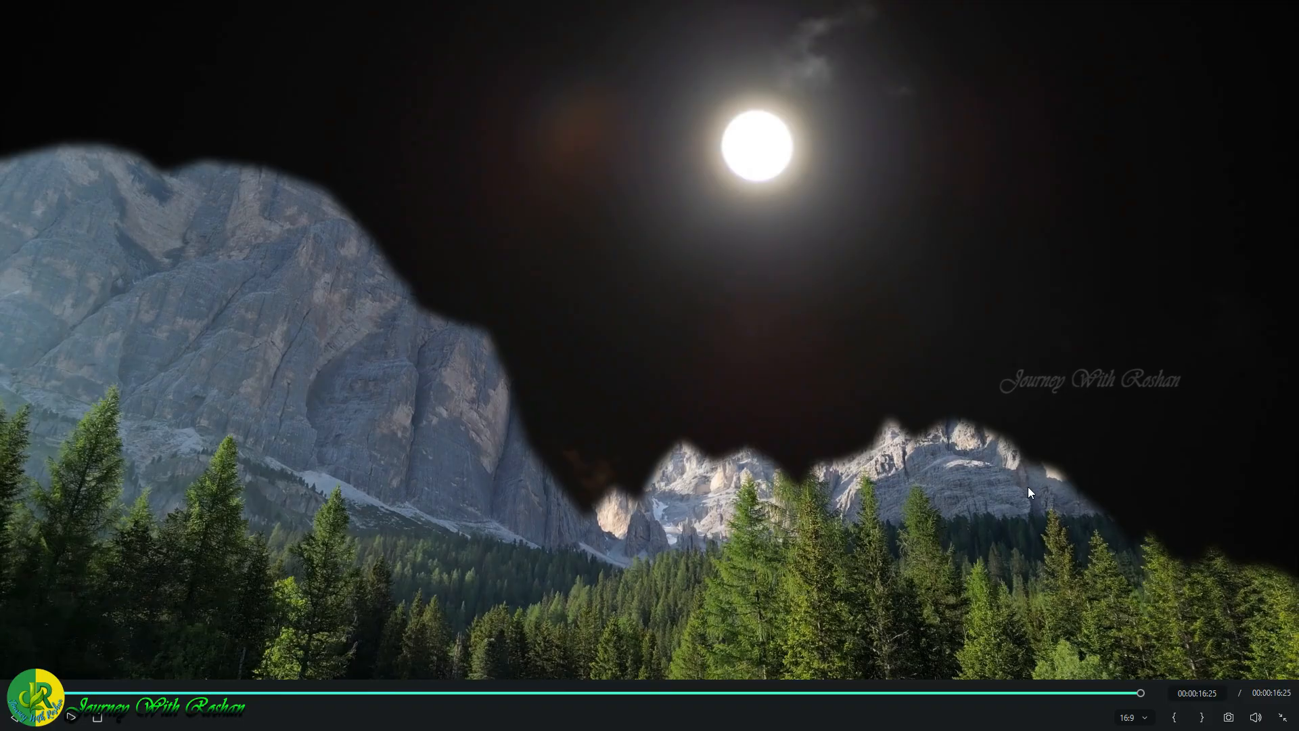
pyautogui.moveTo(1253, 716)
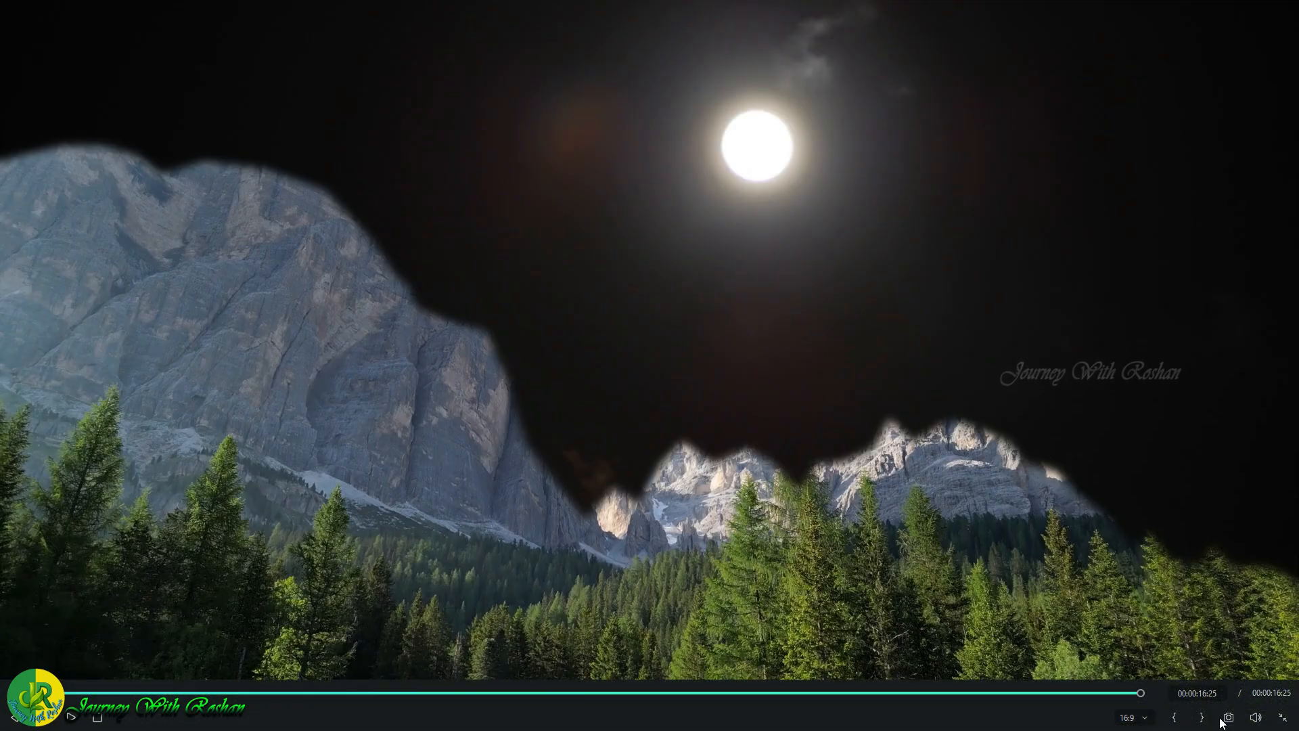
pyautogui.click(1282, 718)
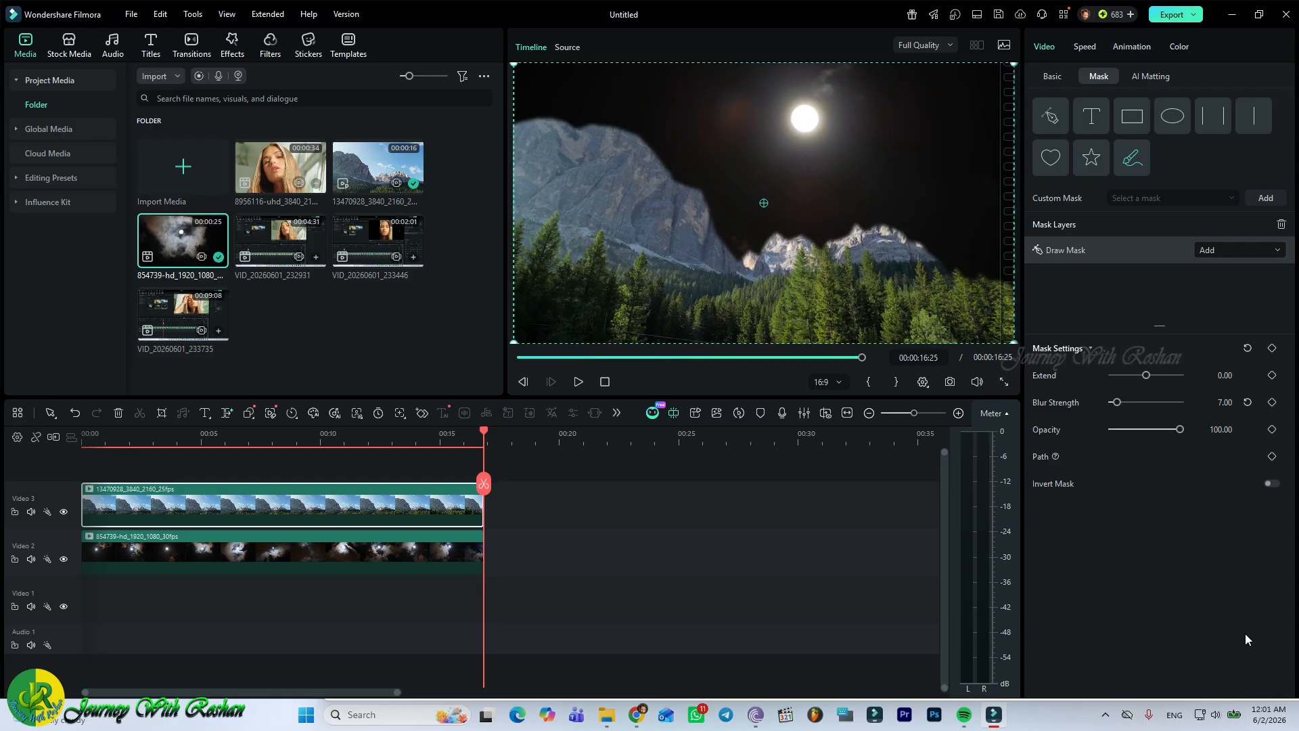